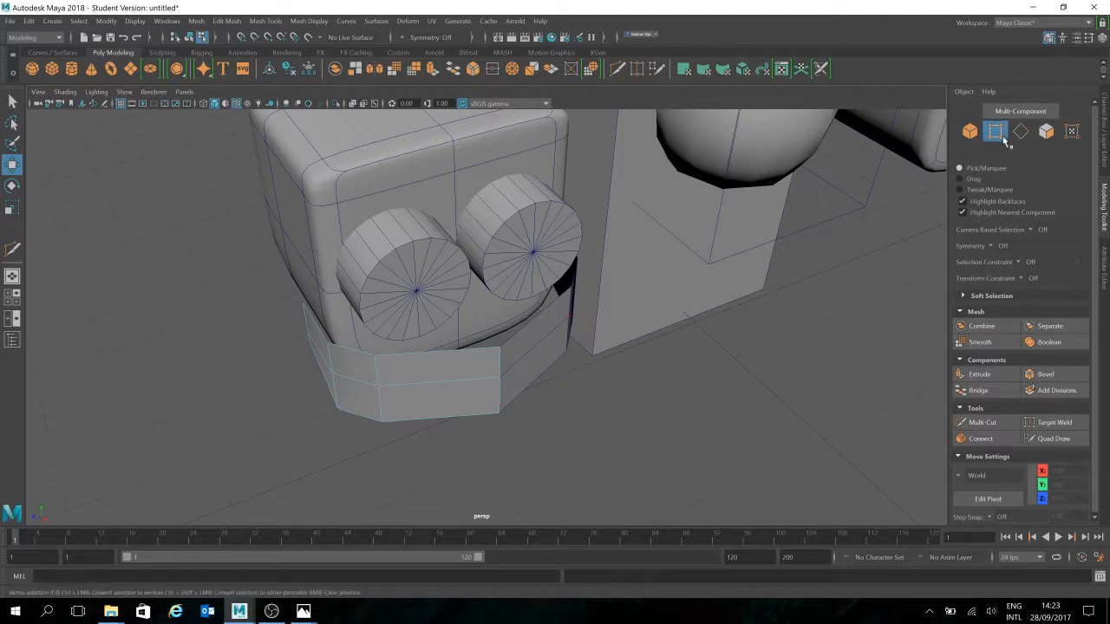
In Object mode, snap the mouth band's pivot onto its lower corner vertex using vertex snapping
{"action": "left_click", "coordinate": [969, 131]}
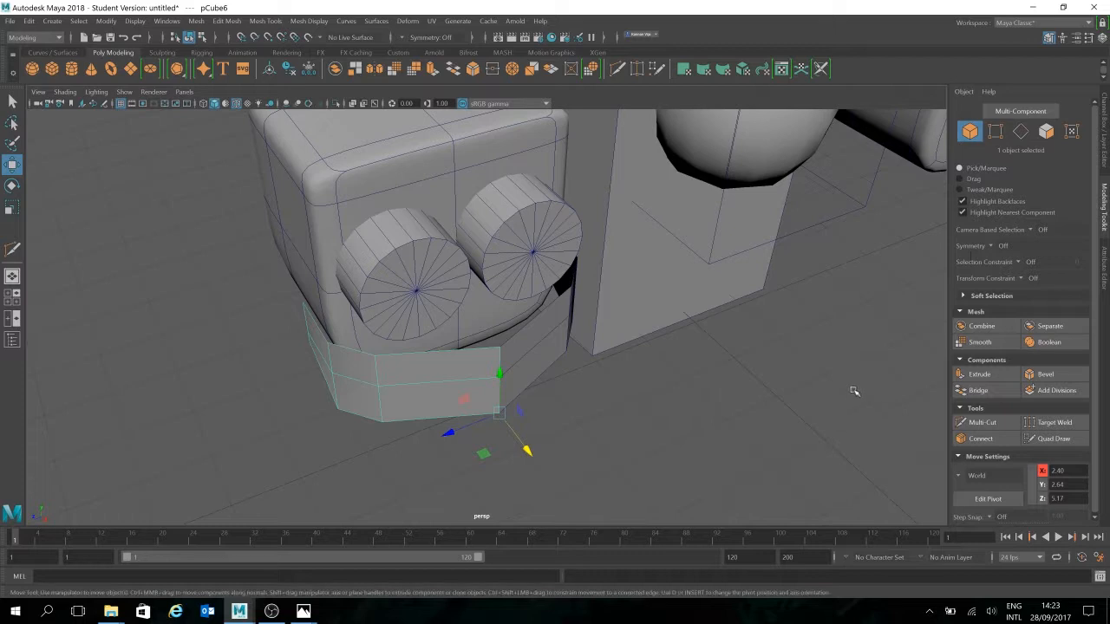
{"action": "key", "text": "d"}
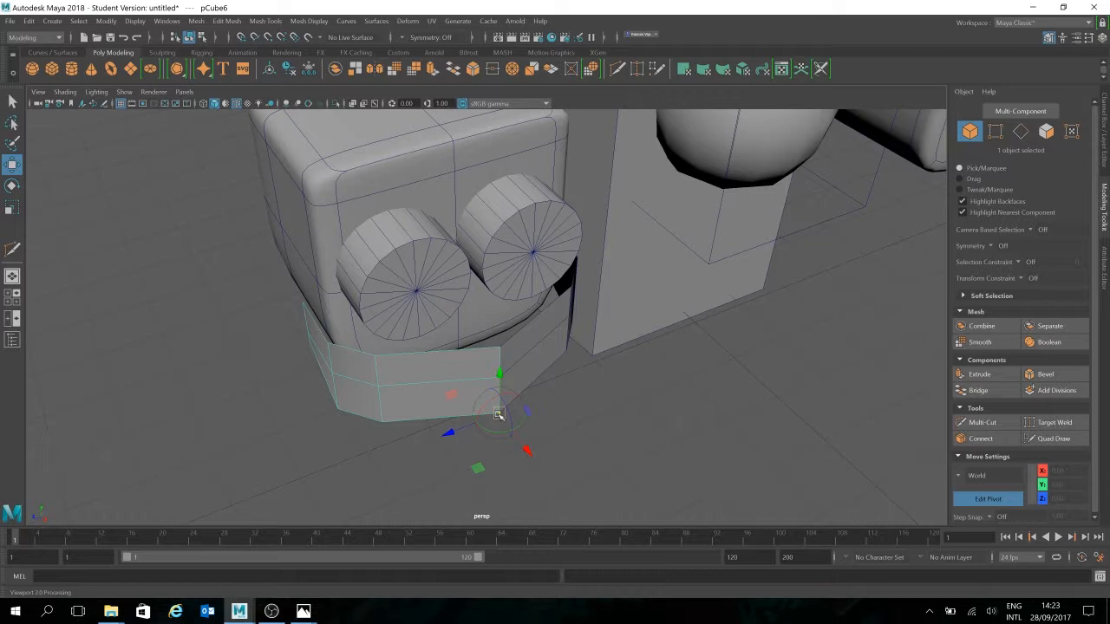
{"action": "key", "text": "v"}
{"action": "mouse_move", "coordinate": [499, 413]}
{"action": "left_mouse_down"}
{"action": "mouse_move", "coordinate": [423, 341]}
{"action": "mouse_move", "coordinate": [487, 402]}
{"action": "mouse_move", "coordinate": [496, 356]}
{"action": "mouse_move", "coordinate": [493, 409]}
{"action": "left_mouse_up"}
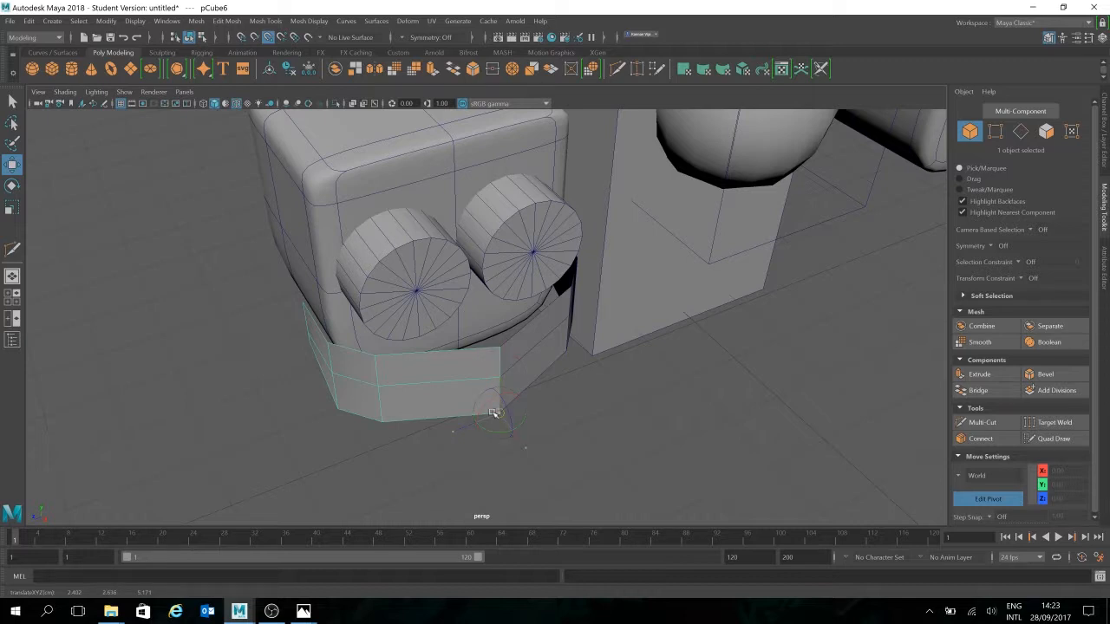
{"action": "left_click_drag", "start_coordinate": [500, 383], "coordinate": [503, 425]}
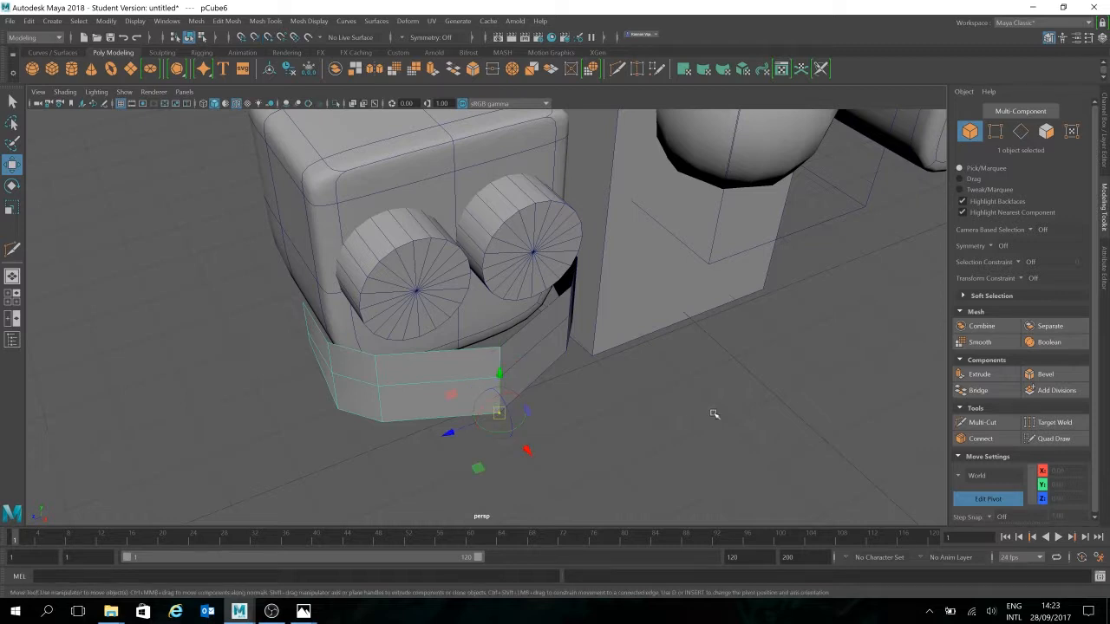
{"action": "key", "text": "d"}
{"action": "left_click", "coordinate": [787, 451]}
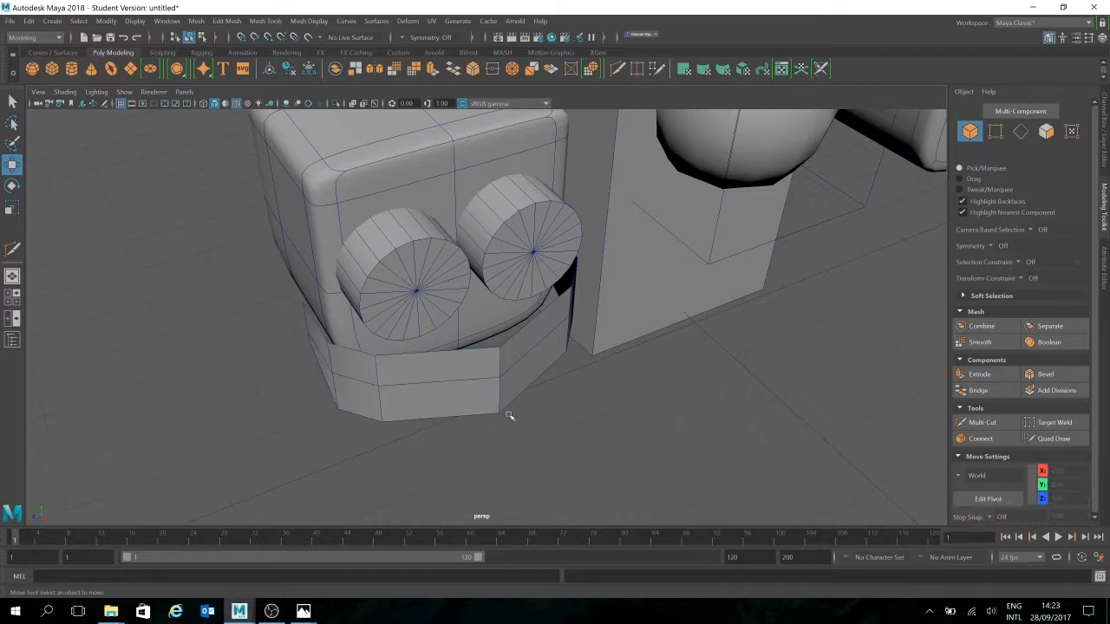
Select the mouth band's horizontal middle edge loop and bevel it (fraction 0.5, 1 segment)
{"action": "left_click", "coordinate": [491, 407]}
{"action": "left_click", "coordinate": [665, 408]}
{"action": "left_click_drag", "start_coordinate": [720, 407], "coordinate": [428, 408], "text": "alt"}
{"action": "left_click", "coordinate": [1021, 132]}
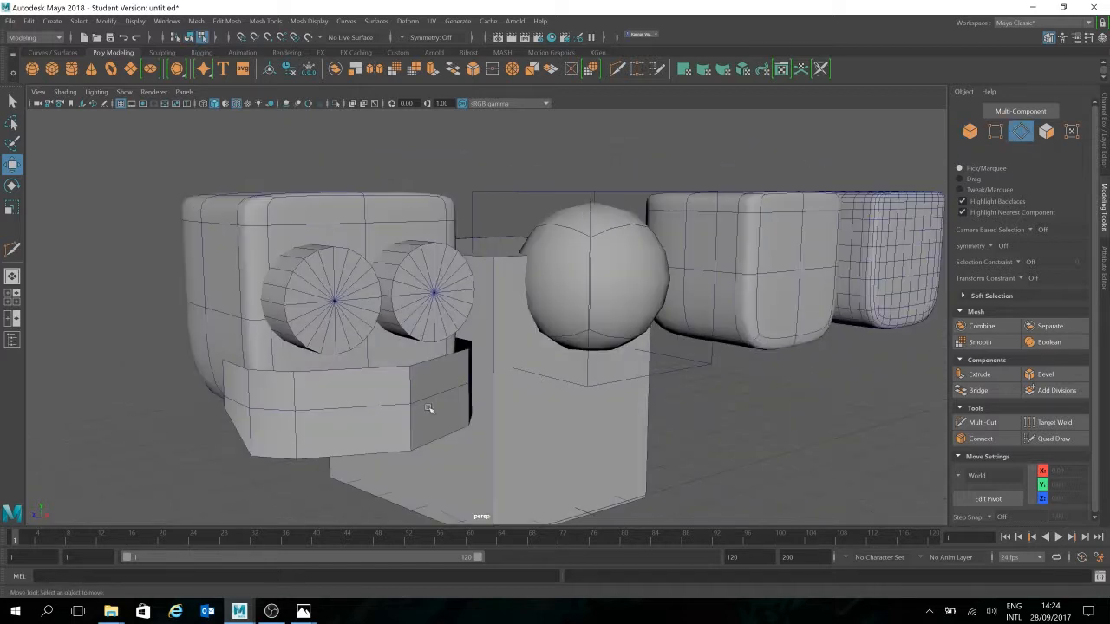
{"action": "left_click", "coordinate": [352, 425]}
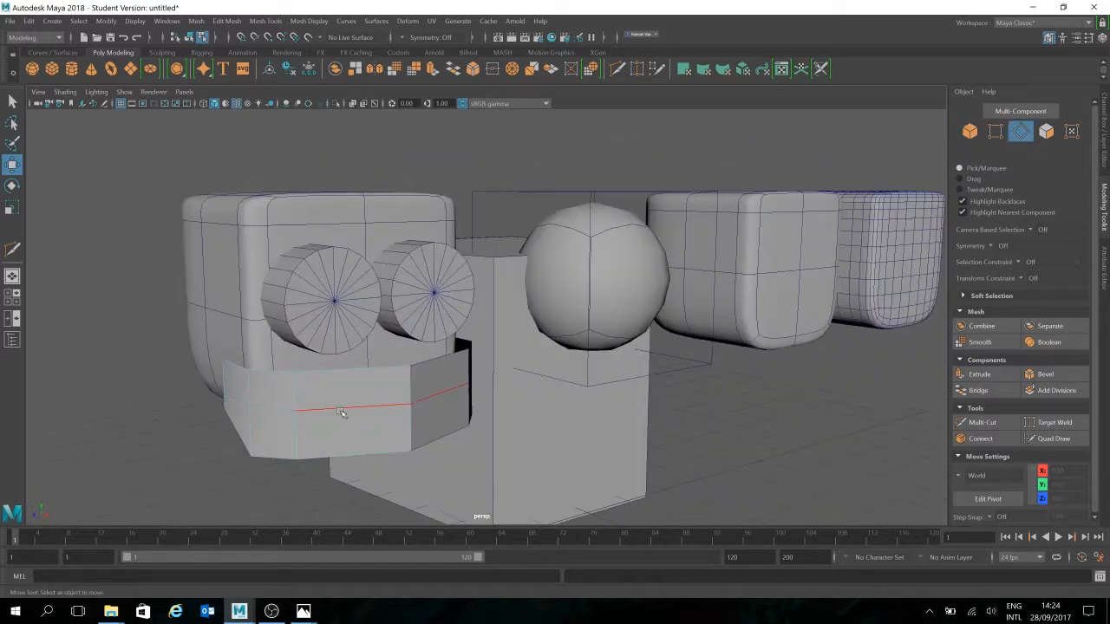
{"action": "double_click", "coordinate": [316, 412]}
{"action": "left_click_drag", "start_coordinate": [359, 450], "coordinate": [398, 463], "text": "alt"}
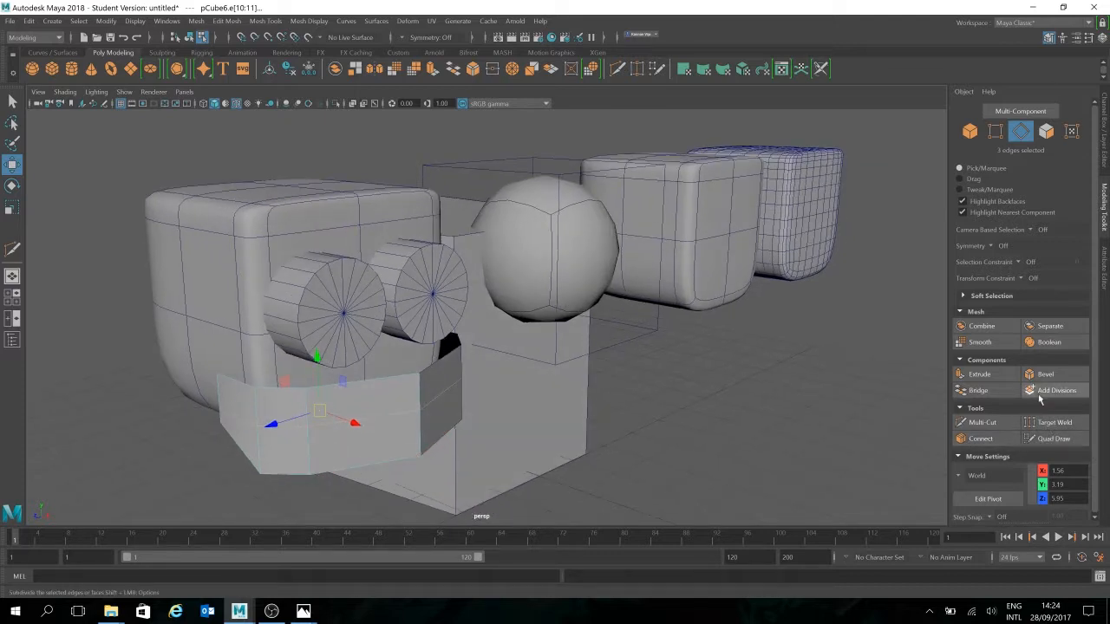
{"action": "left_click", "coordinate": [1052, 375]}
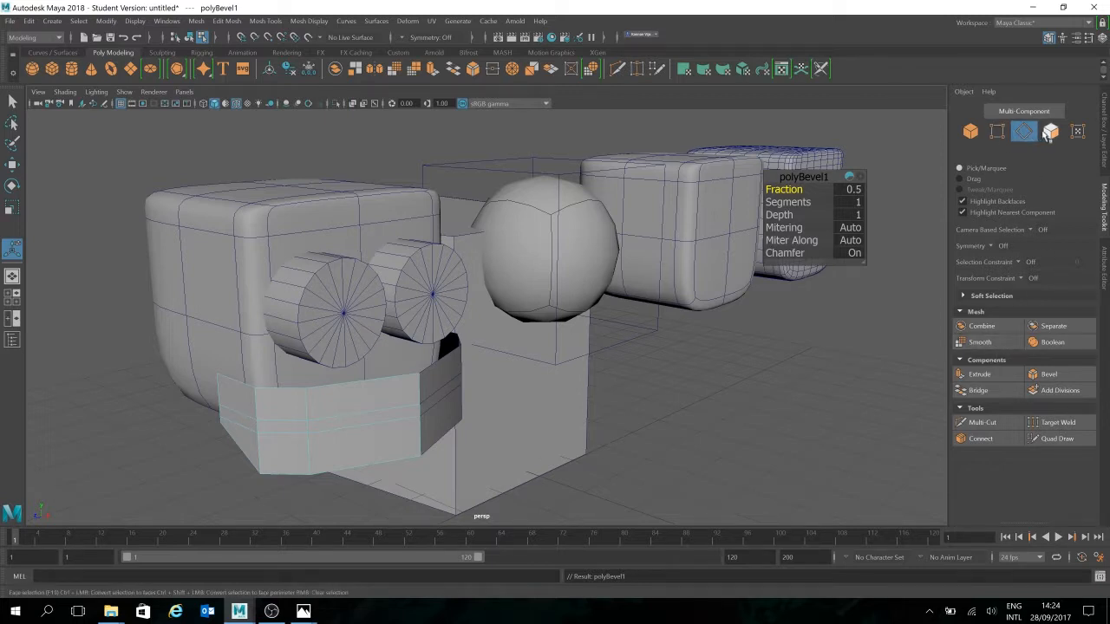
{"action": "left_click", "coordinate": [1051, 131]}
Select the three thin bevel faces and extrude them inward
{"action": "left_click", "coordinate": [253, 421]}
{"action": "left_click", "coordinate": [282, 424], "text": "shift"}
{"action": "left_click", "coordinate": [357, 422], "text": "shift"}
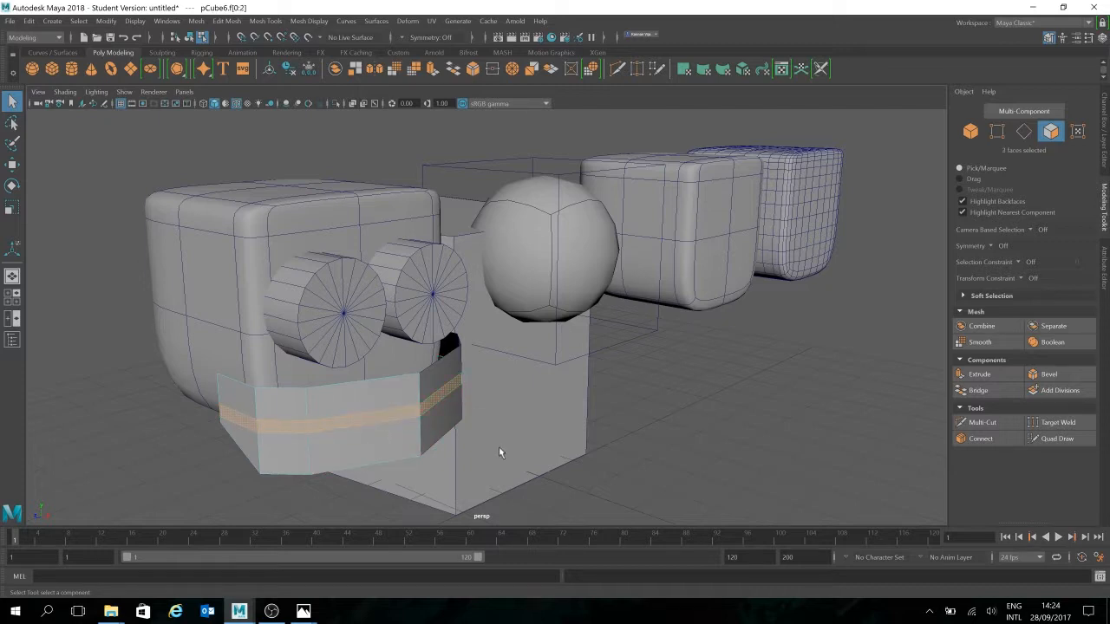
{"action": "left_click_drag", "start_coordinate": [499, 446], "coordinate": [509, 453], "text": "alt"}
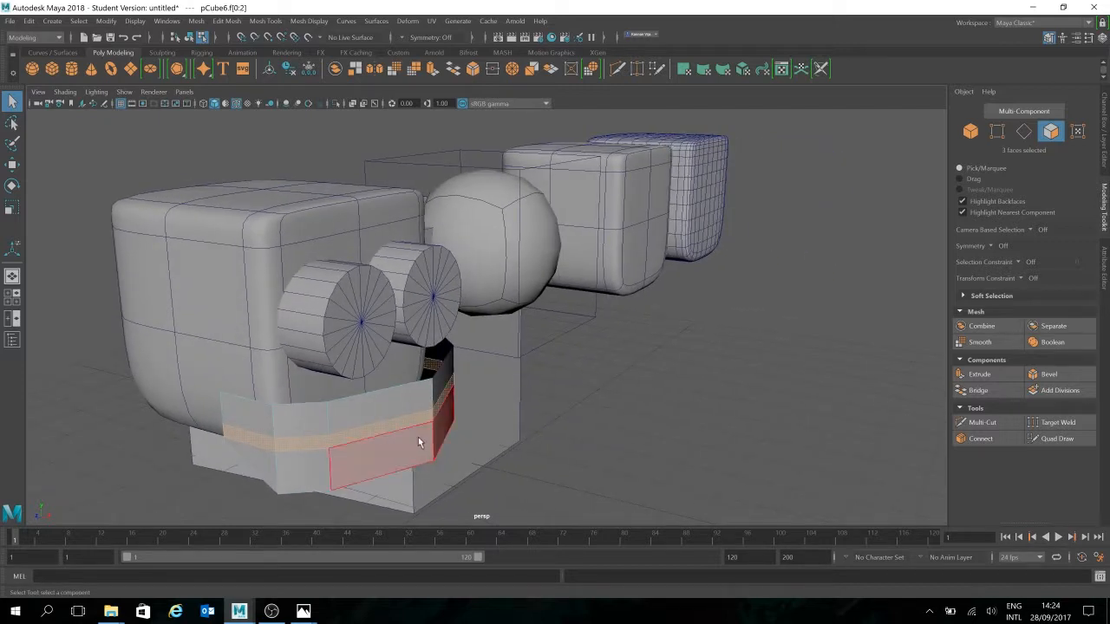
{"action": "key", "text": "w"}
{"action": "left_click_drag", "start_coordinate": [375, 433], "coordinate": [361, 433], "text": "shift"}
{"action": "left_click_drag", "start_coordinate": [490, 461], "coordinate": [467, 461], "text": "alt"}
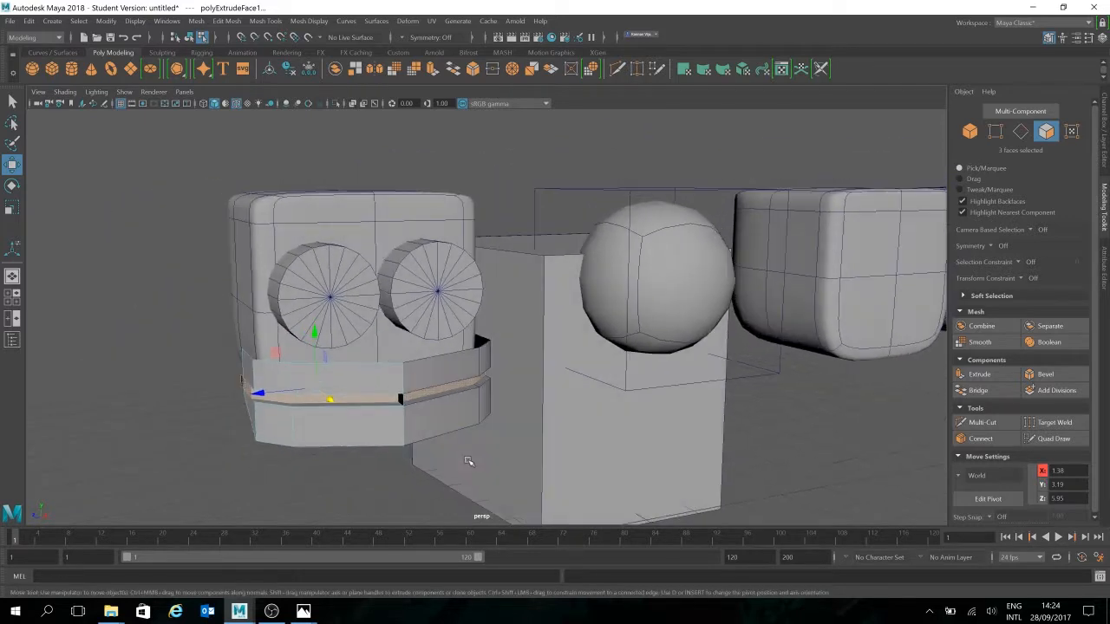
Scale the extruded strip slightly narrower to finish the groove
{"action": "key", "text": "r"}
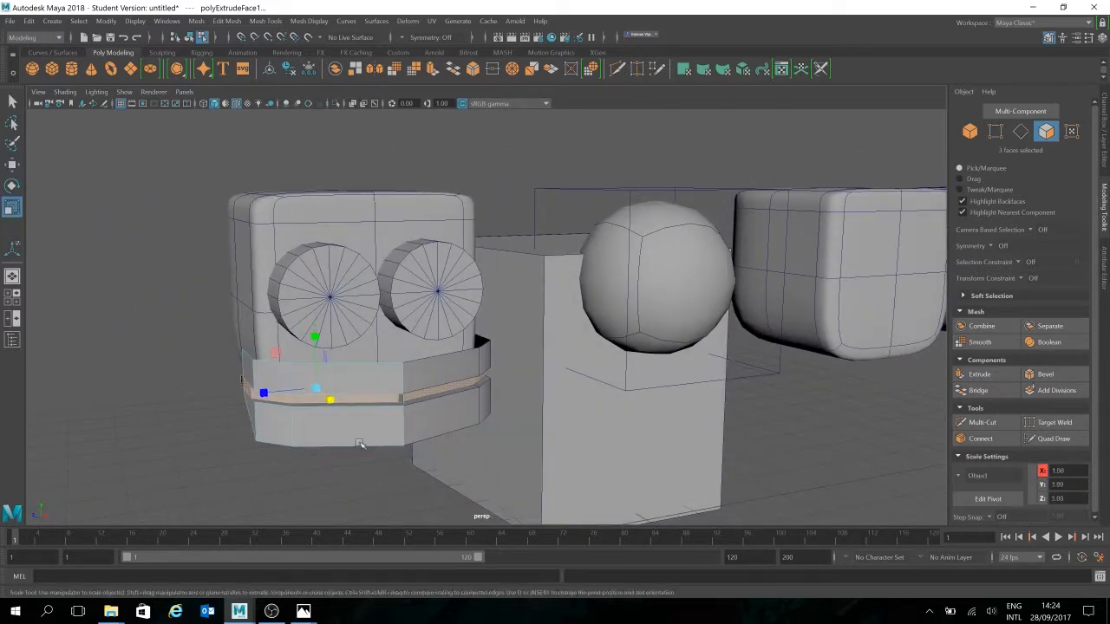
{"action": "left_click_drag", "start_coordinate": [264, 395], "coordinate": [270, 396]}
{"action": "key", "text": "w"}
{"action": "left_click_drag", "start_coordinate": [428, 465], "coordinate": [403, 466], "text": "alt"}
{"action": "left_click", "coordinate": [404, 467]}
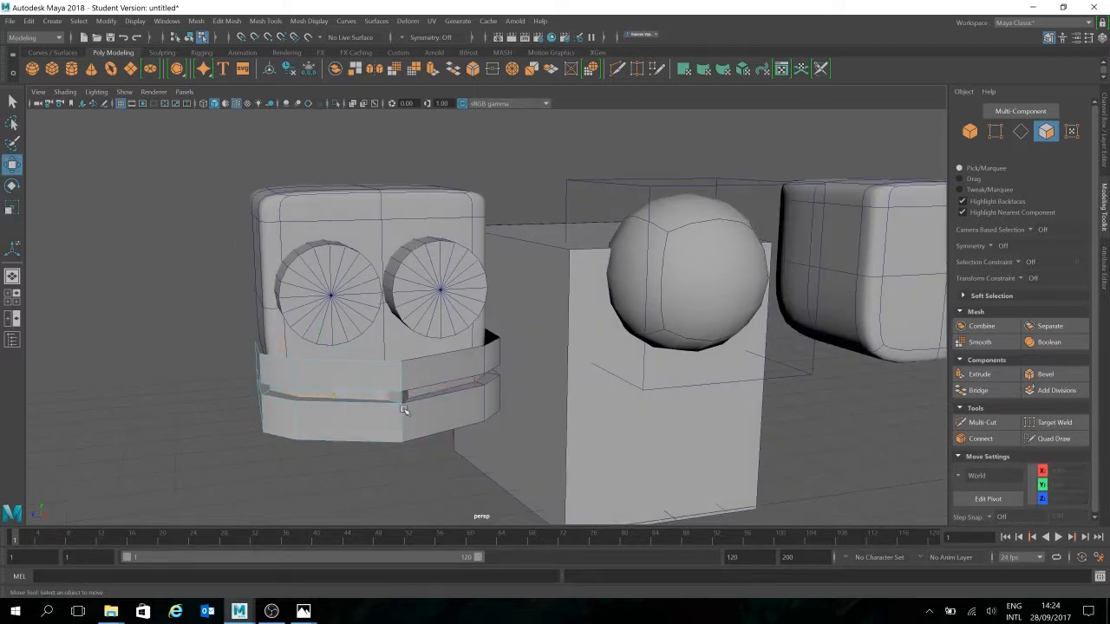
{"action": "left_click", "coordinate": [395, 395]}
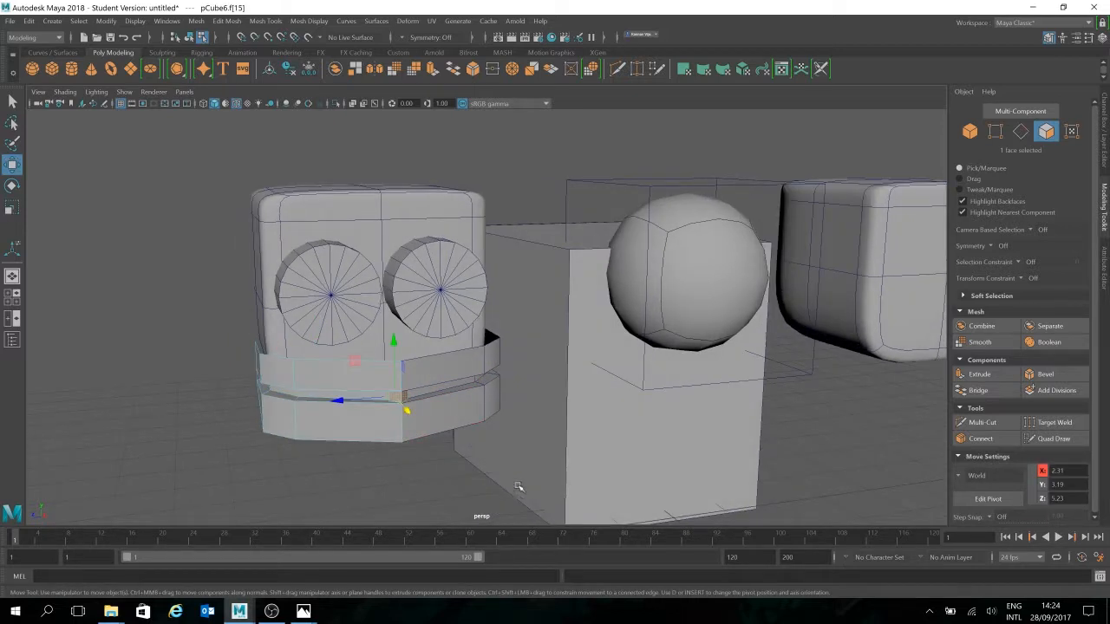
Delete the extra face f[9] at the groove's left end
{"action": "left_click", "coordinate": [515, 488]}
{"action": "mouse_move", "coordinate": [453, 424]}
{"action": "left_mouse_down", "text": "alt"}
{"action": "mouse_move", "coordinate": [537, 422]}
{"action": "mouse_move", "coordinate": [433, 431]}
{"action": "left_mouse_up", "text": "alt"}
{"action": "right_click_drag", "start_coordinate": [434, 431], "coordinate": [467, 447], "text": "alt"}
{"action": "left_click_drag", "start_coordinate": [388, 447], "coordinate": [293, 426], "text": "alt"}
{"action": "left_click", "coordinate": [230, 418]}
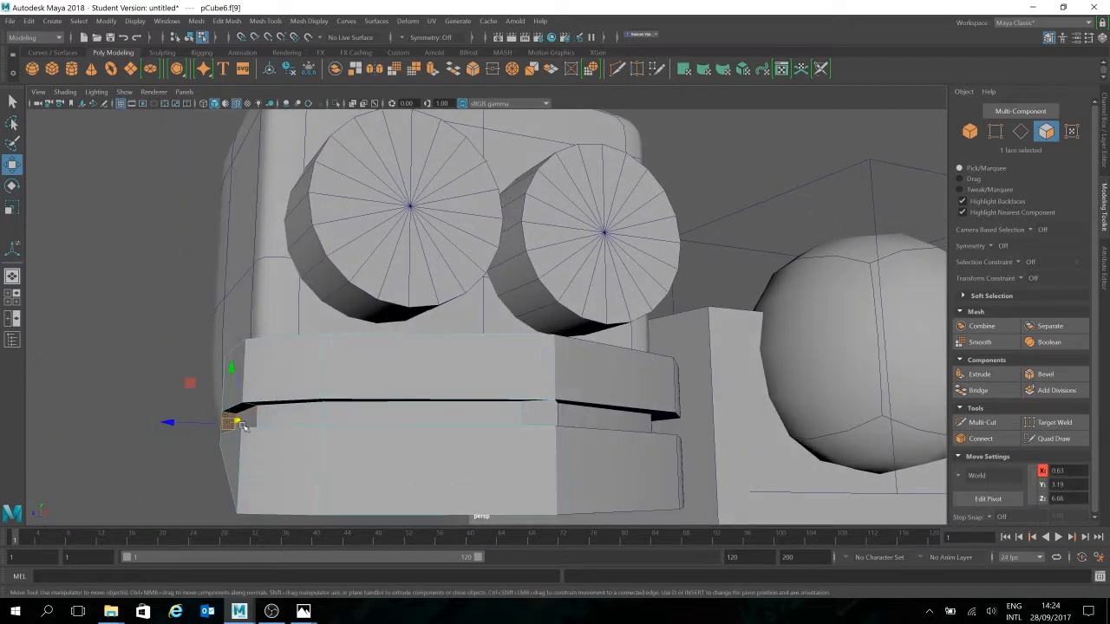
{"action": "key", "text": "Delete"}
Inspect the recessed strip's face and edges, then return to Object mode with nothing selected
{"action": "mouse_move", "coordinate": [265, 433]}
{"action": "left_mouse_down", "text": "alt"}
{"action": "mouse_move", "coordinate": [282, 429]}
{"action": "mouse_move", "coordinate": [270, 430]}
{"action": "left_mouse_up", "text": "alt"}
{"action": "left_click", "coordinate": [503, 426]}
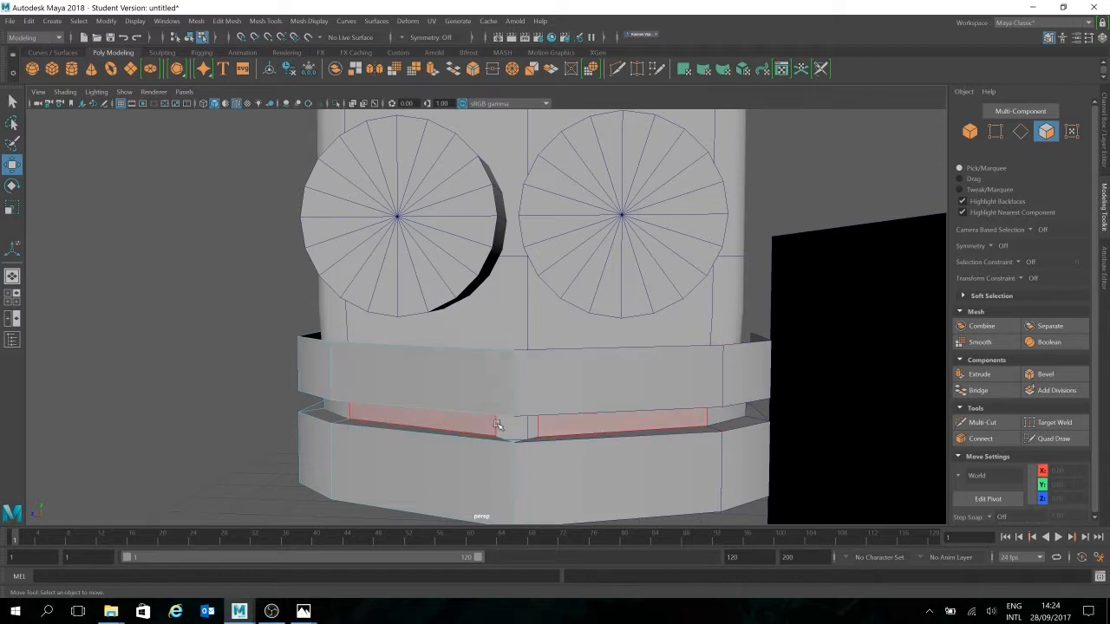
{"action": "left_click", "coordinate": [1021, 131]}
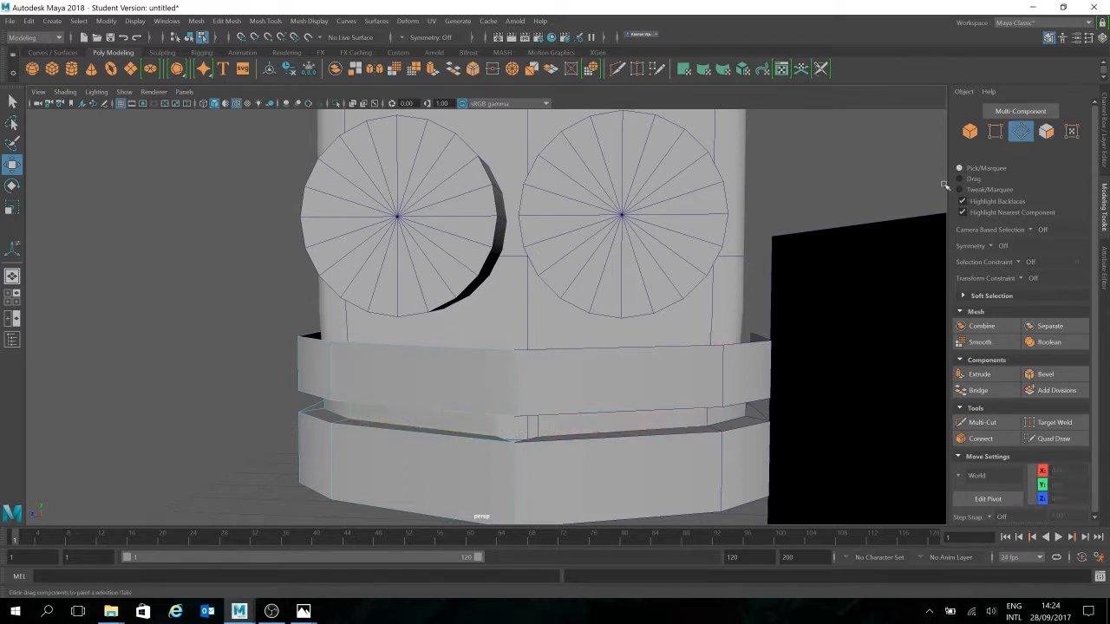
{"action": "left_click", "coordinate": [495, 428]}
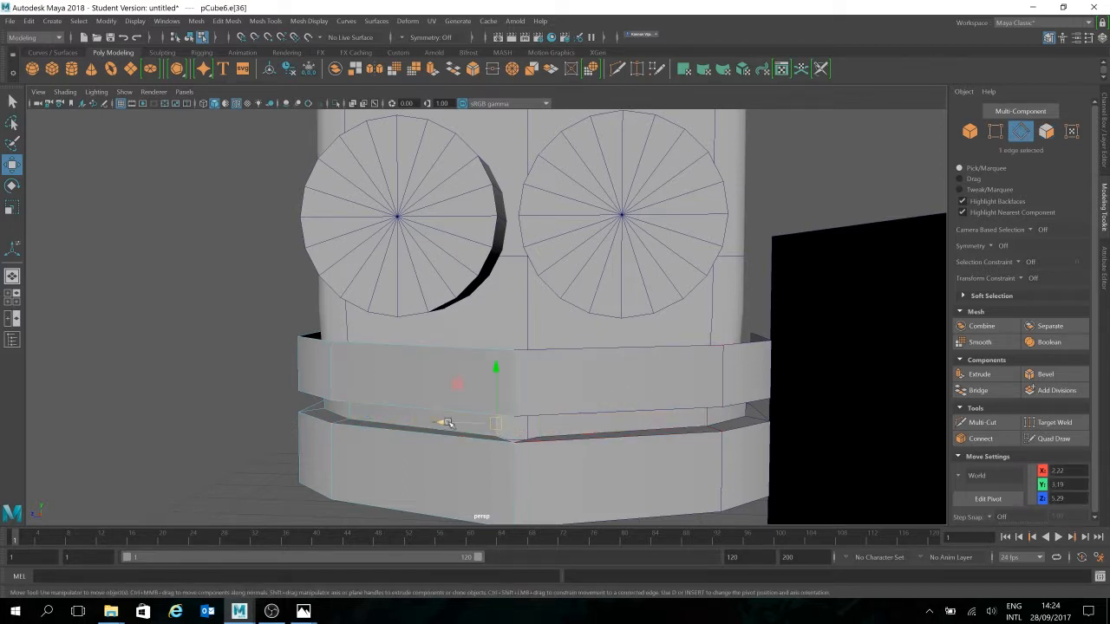
{"action": "left_click_drag", "start_coordinate": [501, 406], "coordinate": [665, 413], "text": "alt"}
{"action": "scroll", "coordinate": [662, 440], "scroll_direction": "down", "scroll_amount": 3}
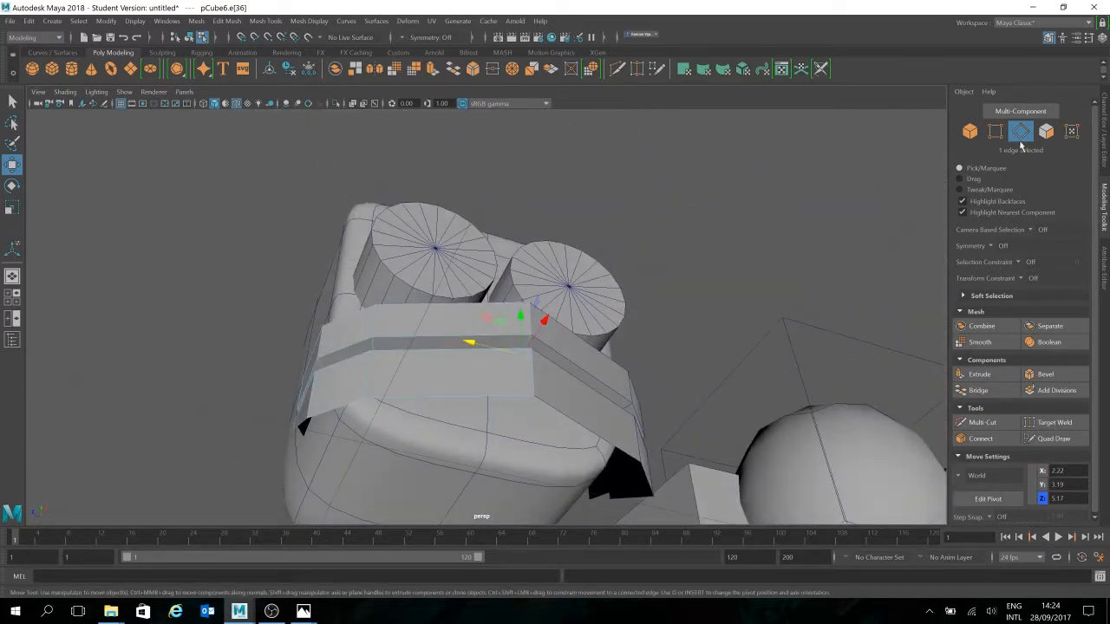
{"action": "left_click", "coordinate": [970, 132]}
{"action": "left_click", "coordinate": [699, 321]}
{"action": "left_click_drag", "start_coordinate": [698, 336], "coordinate": [656, 364], "text": "alt"}
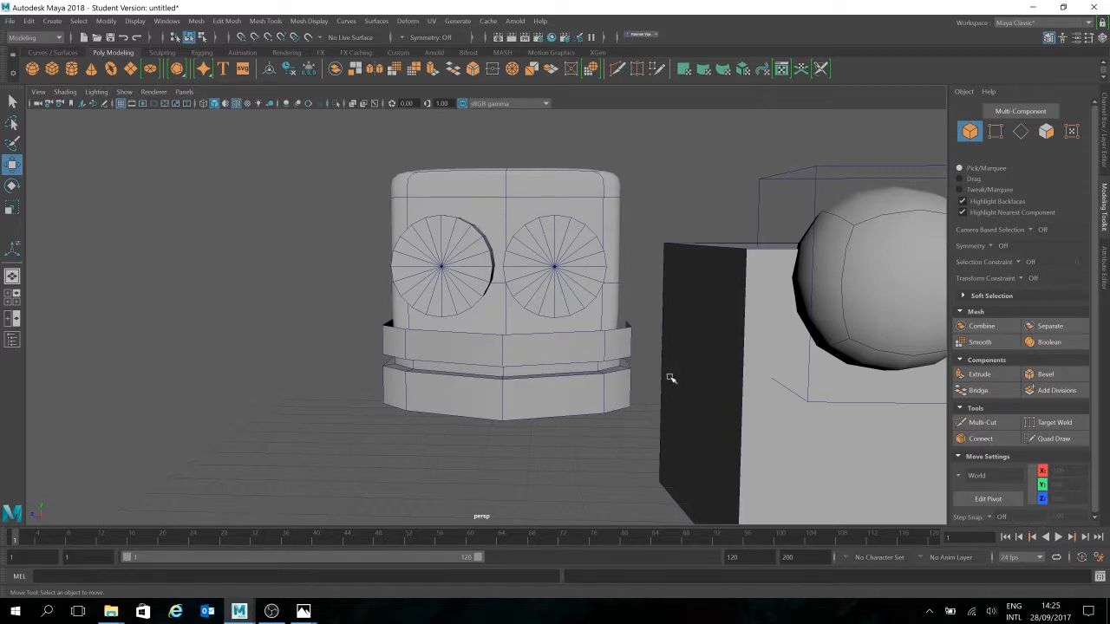
Place a copy of the head block to the left of the robot head
{"action": "left_click_drag", "start_coordinate": [670, 378], "coordinate": [634, 366], "text": "alt"}
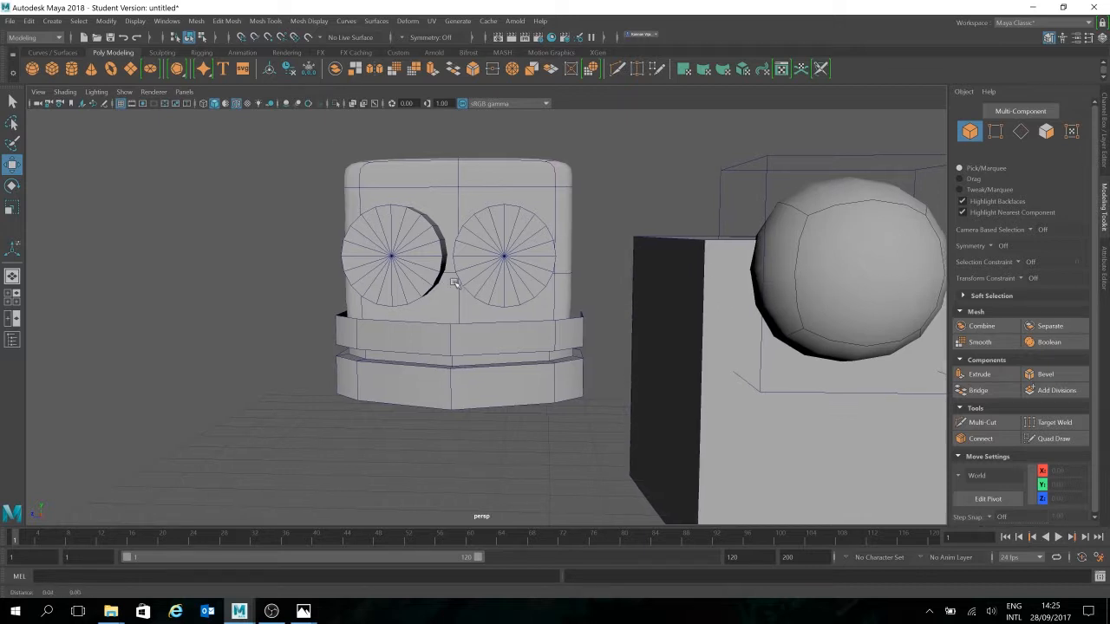
{"action": "middle_click_drag", "start_coordinate": [455, 282], "coordinate": [451, 281], "text": "alt"}
{"action": "scroll", "coordinate": [476, 365], "scroll_direction": "down", "scroll_amount": 2}
{"action": "left_click_drag", "start_coordinate": [478, 390], "coordinate": [483, 394], "text": "alt"}
{"action": "left_click", "coordinate": [588, 425]}
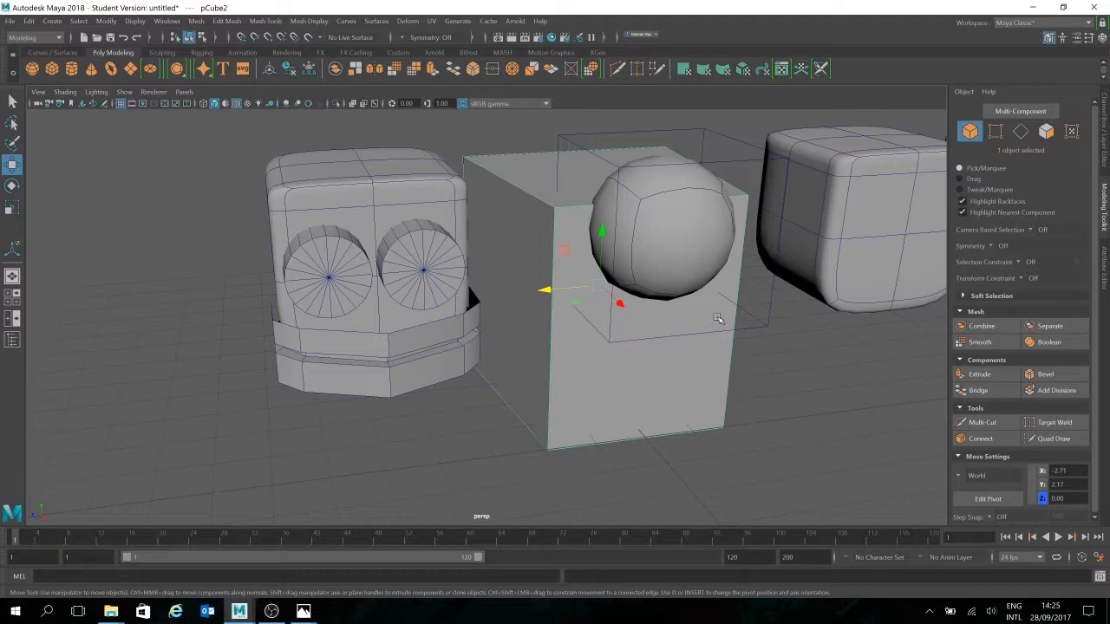
{"action": "left_click", "coordinate": [367, 184]}
{"action": "middle_click_drag", "start_coordinate": [514, 234], "coordinate": [659, 228], "text": "alt"}
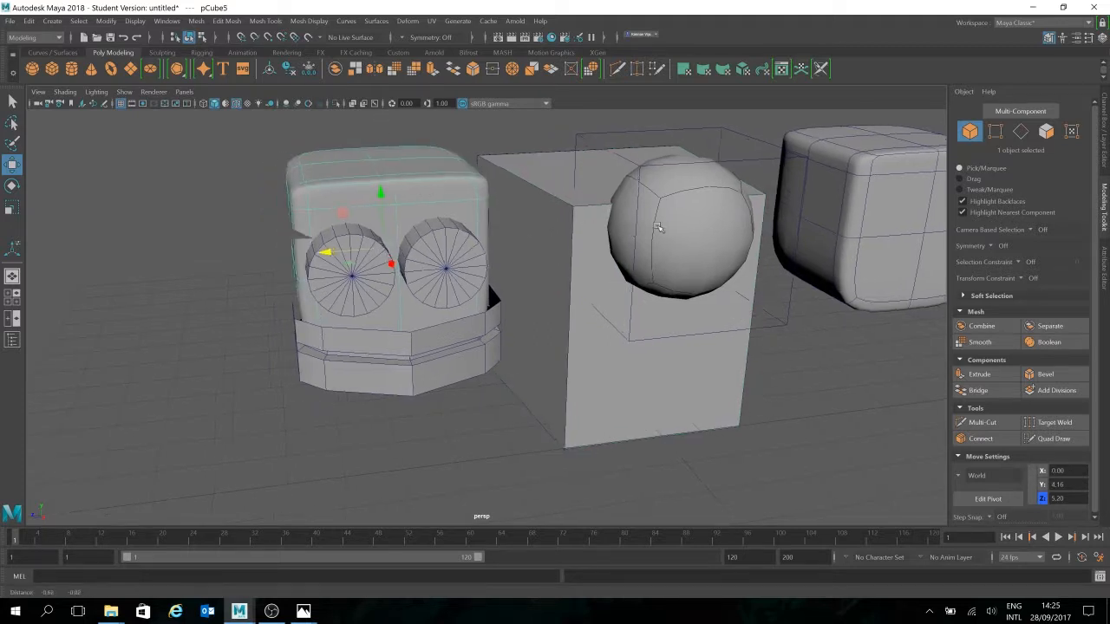
{"action": "left_click_drag", "start_coordinate": [659, 229], "coordinate": [520, 234], "text": "alt"}
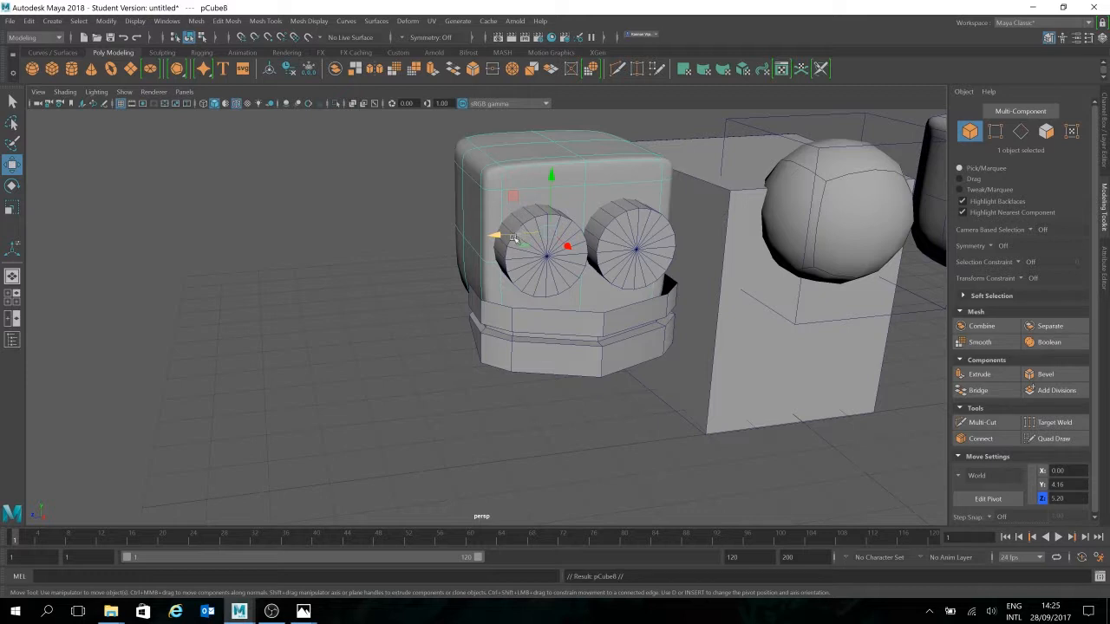
{"action": "mouse_move", "coordinate": [518, 235]}
{"action": "left_mouse_down", "text": "shift"}
{"action": "mouse_move", "coordinate": [153, 260]}
{"action": "mouse_move", "coordinate": [222, 288]}
{"action": "left_mouse_up", "text": "shift"}
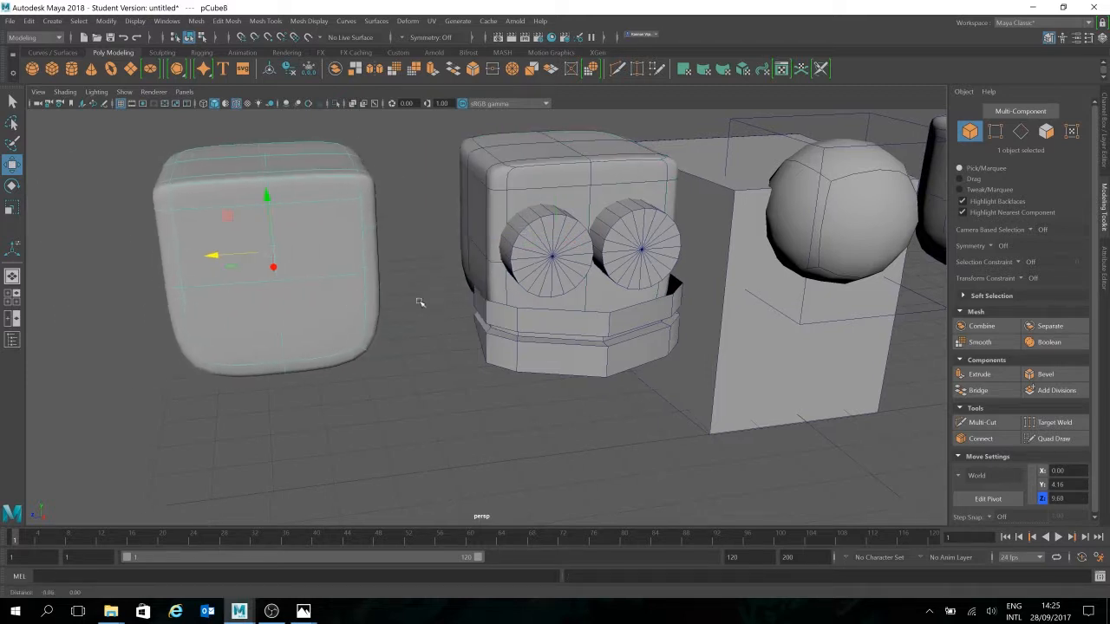
{"action": "middle_click_drag", "start_coordinate": [531, 290], "coordinate": [638, 284], "text": "alt"}
{"action": "left_click_drag", "start_coordinate": [642, 286], "coordinate": [637, 294], "text": "alt"}
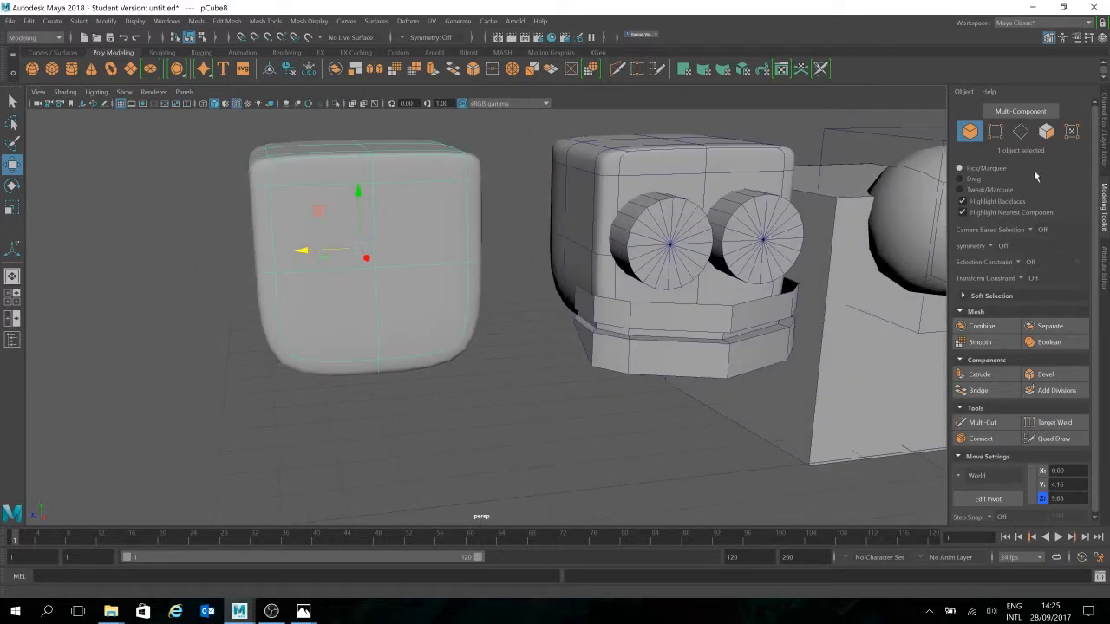
Set Modeling Toolkit symmetry to Object Z for vertex editing
{"action": "left_click", "coordinate": [997, 246]}
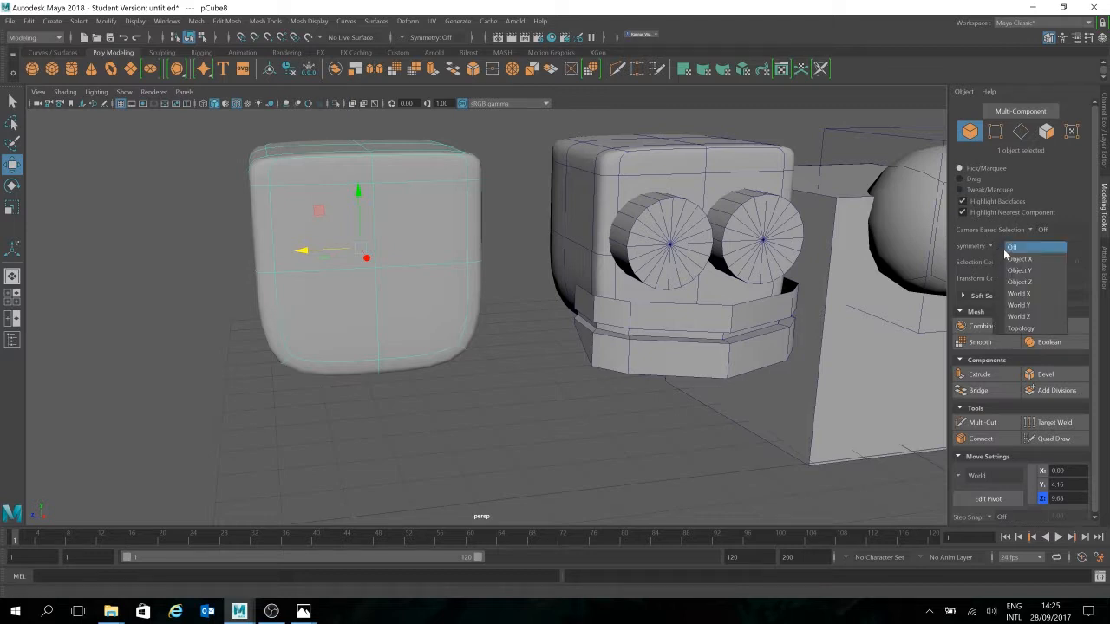
{"action": "left_click", "coordinate": [1029, 260]}
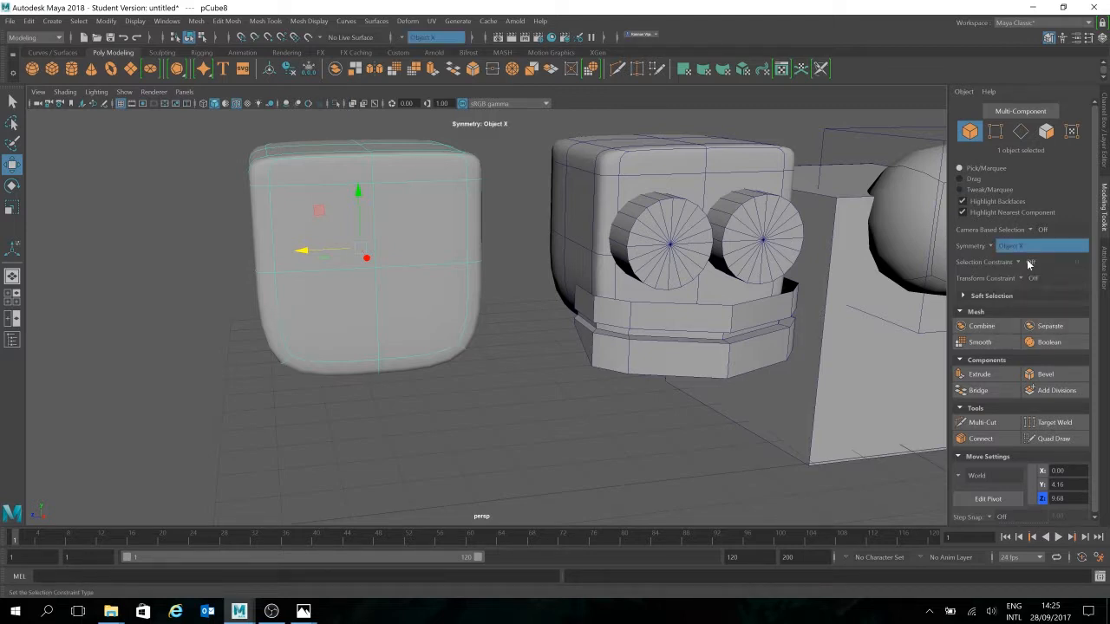
{"action": "left_click", "coordinate": [996, 131]}
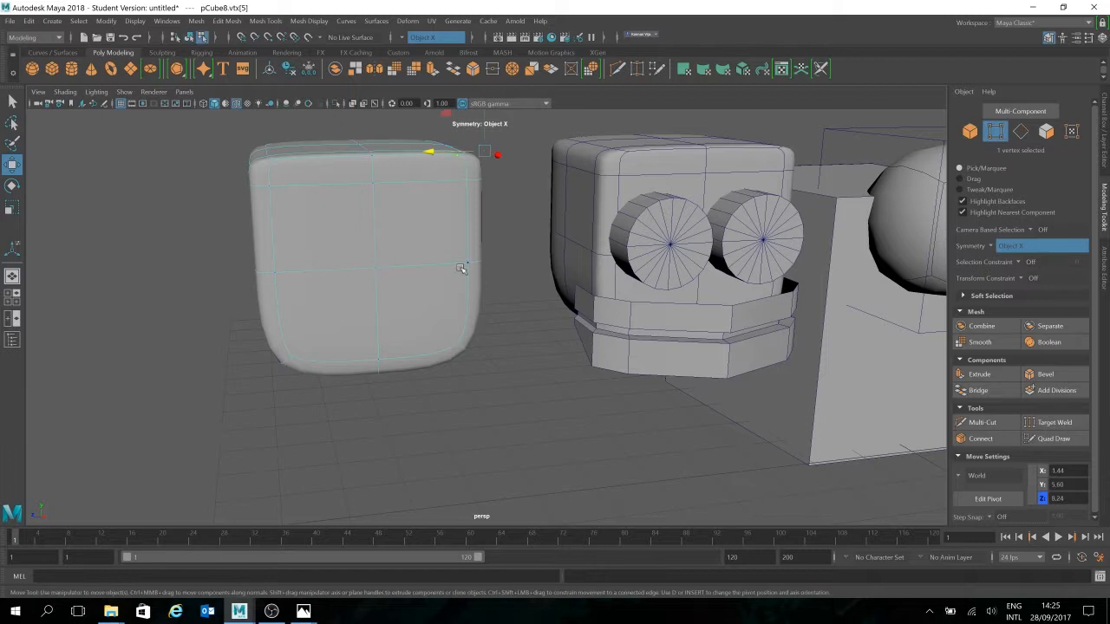
{"action": "left_click", "coordinate": [274, 272]}
{"action": "left_click_drag", "start_coordinate": [363, 307], "coordinate": [466, 310], "text": "alt"}
{"action": "left_click", "coordinate": [990, 248]}
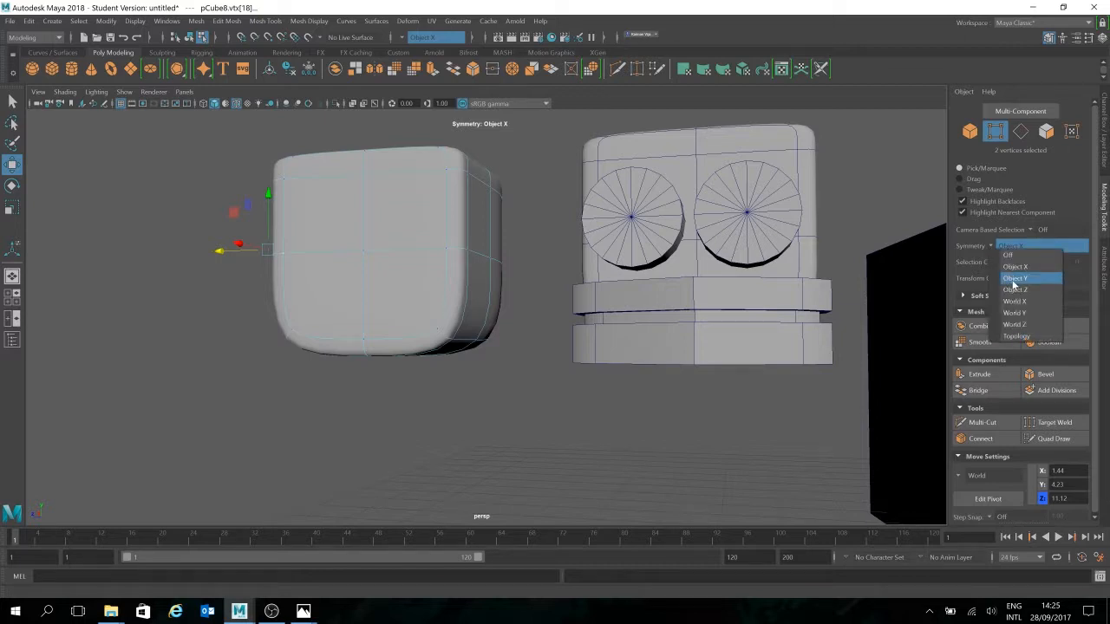
{"action": "left_click", "coordinate": [1013, 282]}
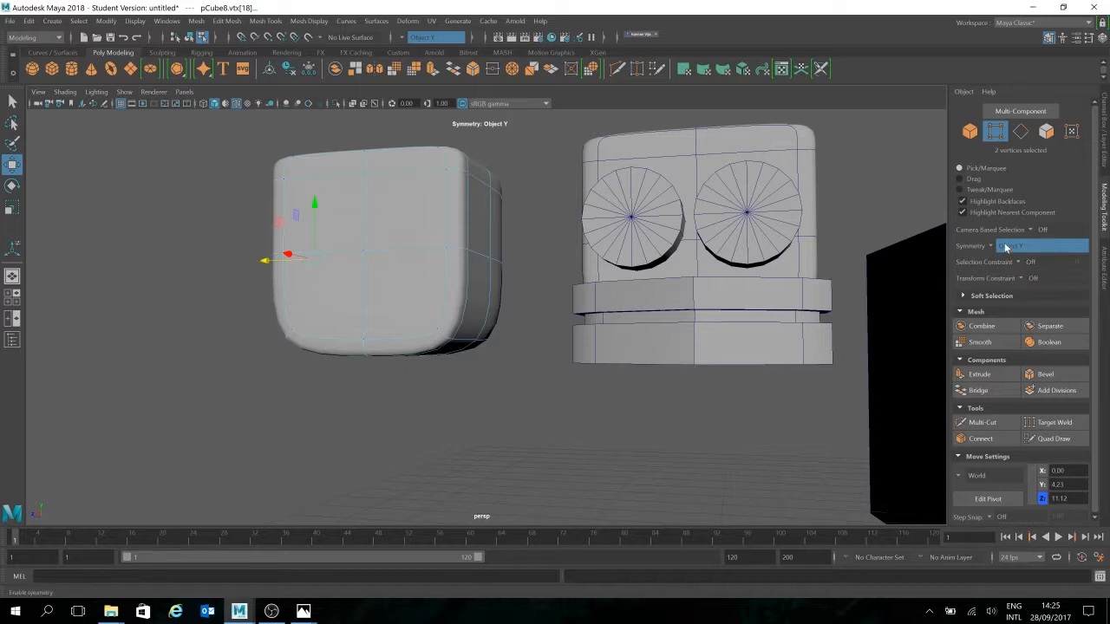
{"action": "left_click", "coordinate": [995, 250]}
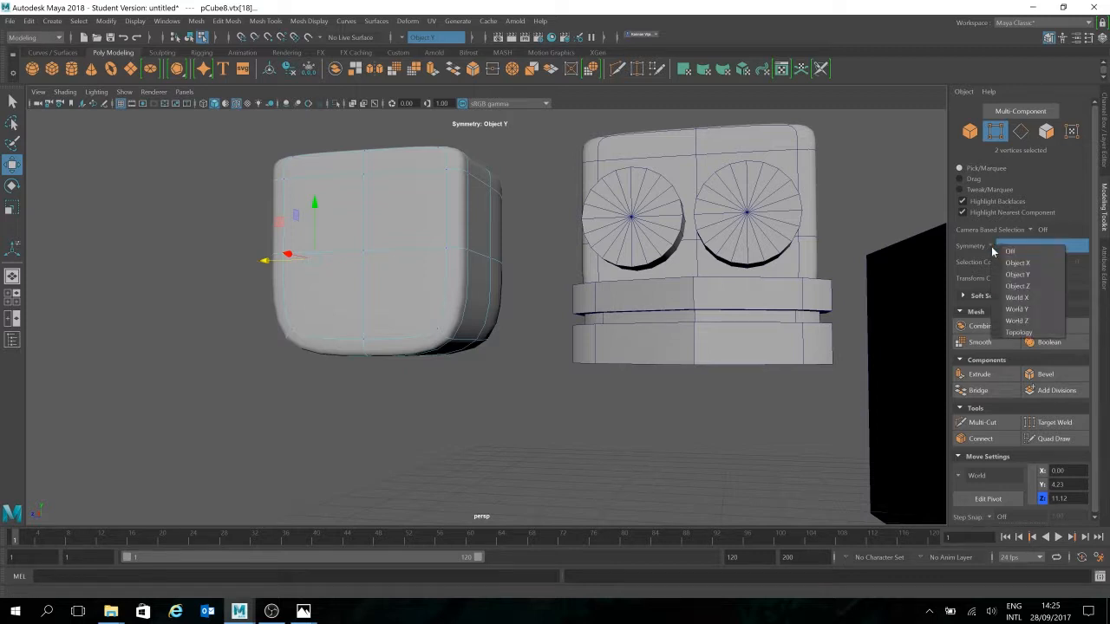
{"action": "left_click", "coordinate": [1019, 289]}
Lower the cube's mirrored side vertices by moving a left-edge vertex down in Y
{"action": "left_click_drag", "start_coordinate": [447, 315], "coordinate": [477, 325], "text": "alt"}
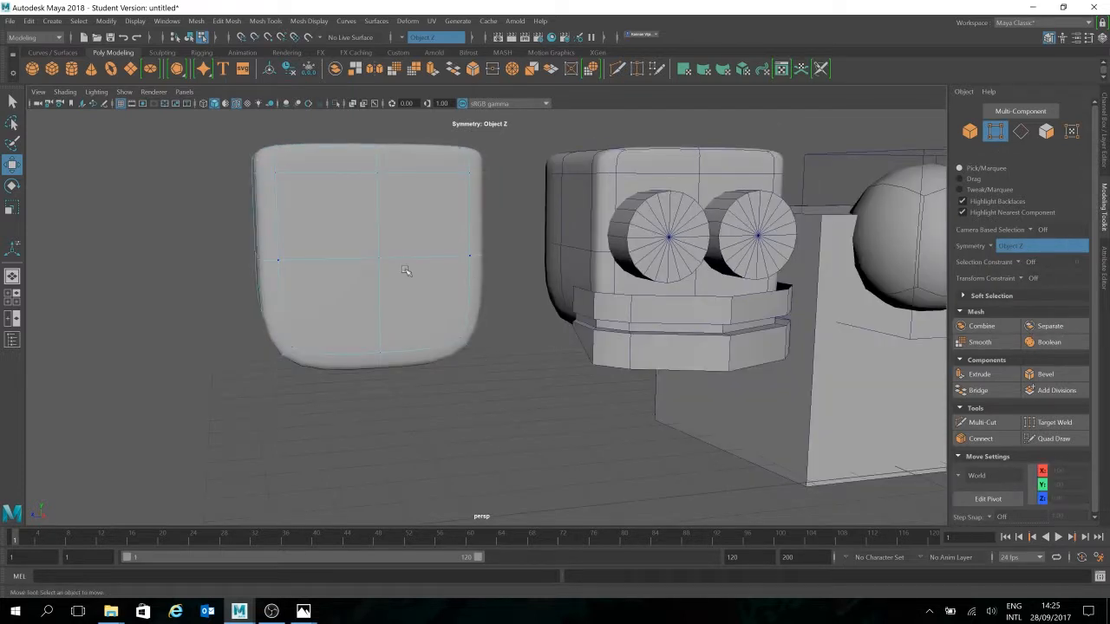
{"action": "left_click", "coordinate": [276, 260]}
{"action": "left_click_drag", "start_coordinate": [501, 257], "coordinate": [450, 321], "text": "alt"}
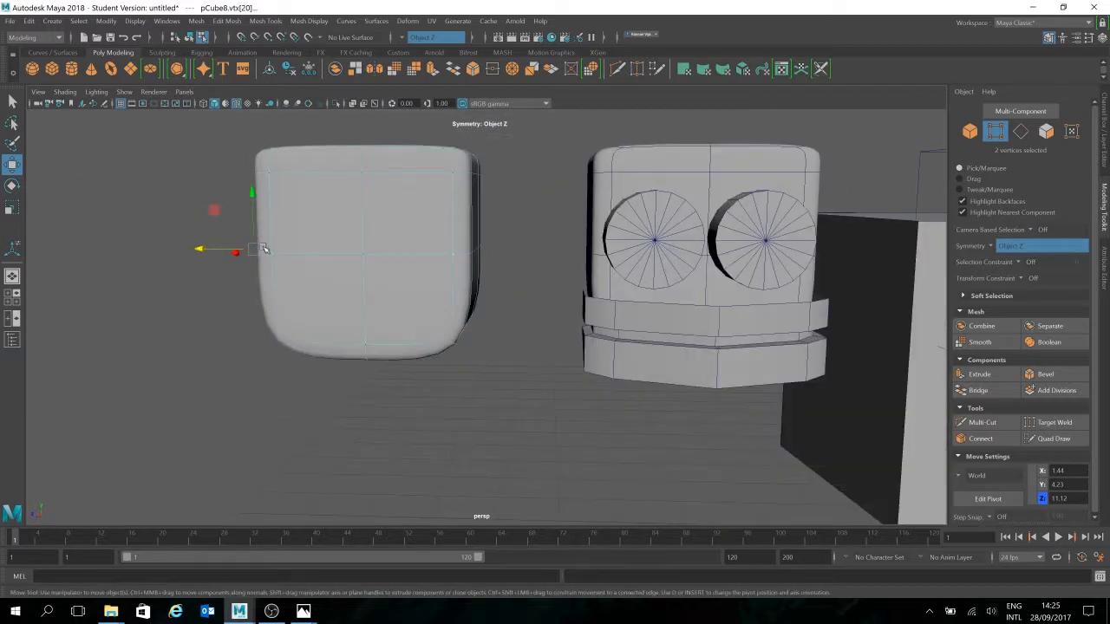
{"action": "left_click_drag", "start_coordinate": [260, 205], "coordinate": [291, 179]}
{"action": "left_click_drag", "start_coordinate": [316, 303], "coordinate": [568, 285], "text": "alt"}
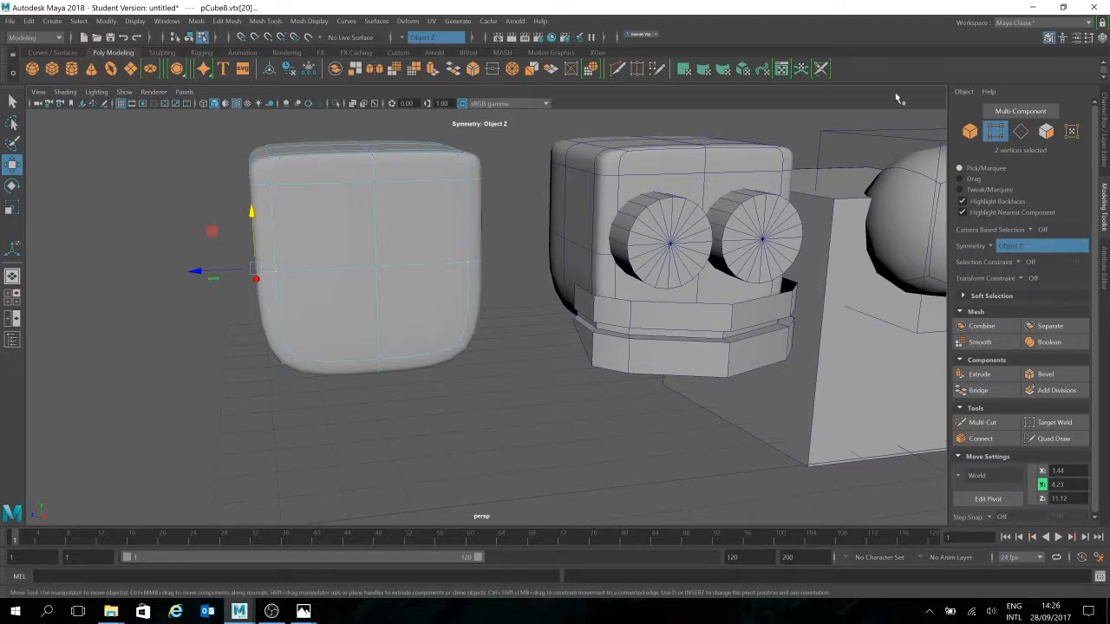
{"action": "left_click", "coordinate": [990, 246]}
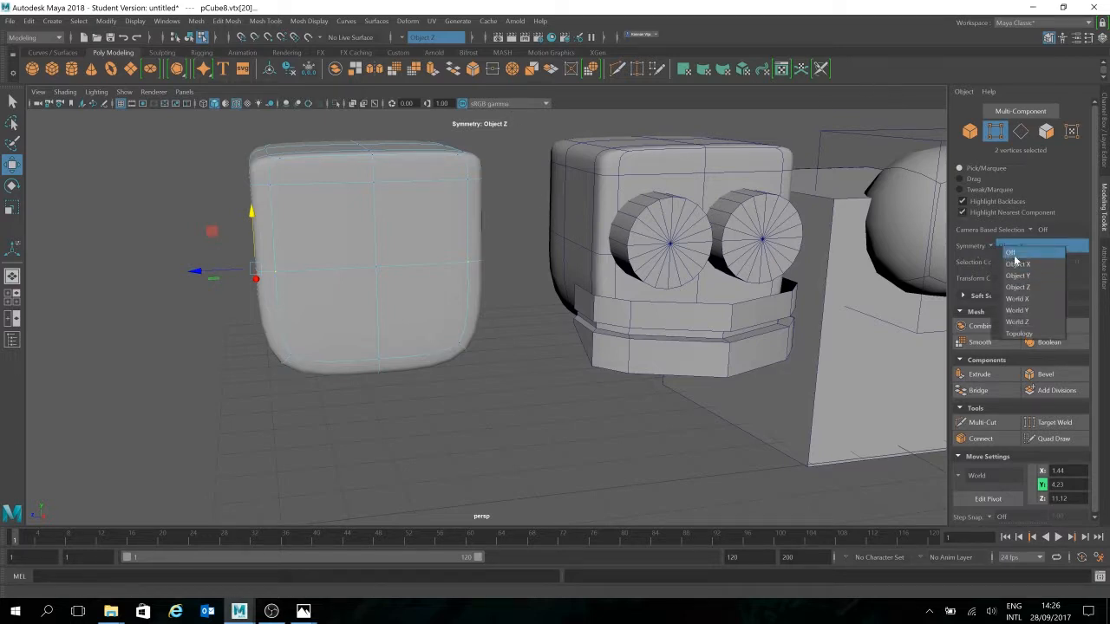
Turn symmetry off, zoom in on the mouth band, and select a top-rim edge
{"action": "left_click", "coordinate": [1023, 262]}
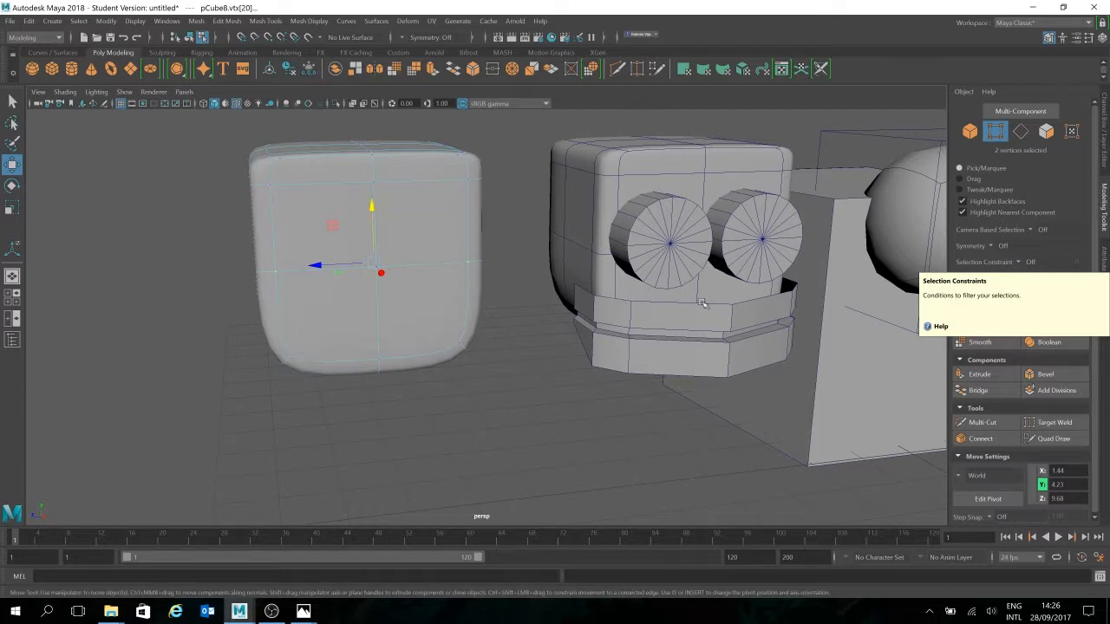
{"action": "left_click", "coordinate": [973, 407]}
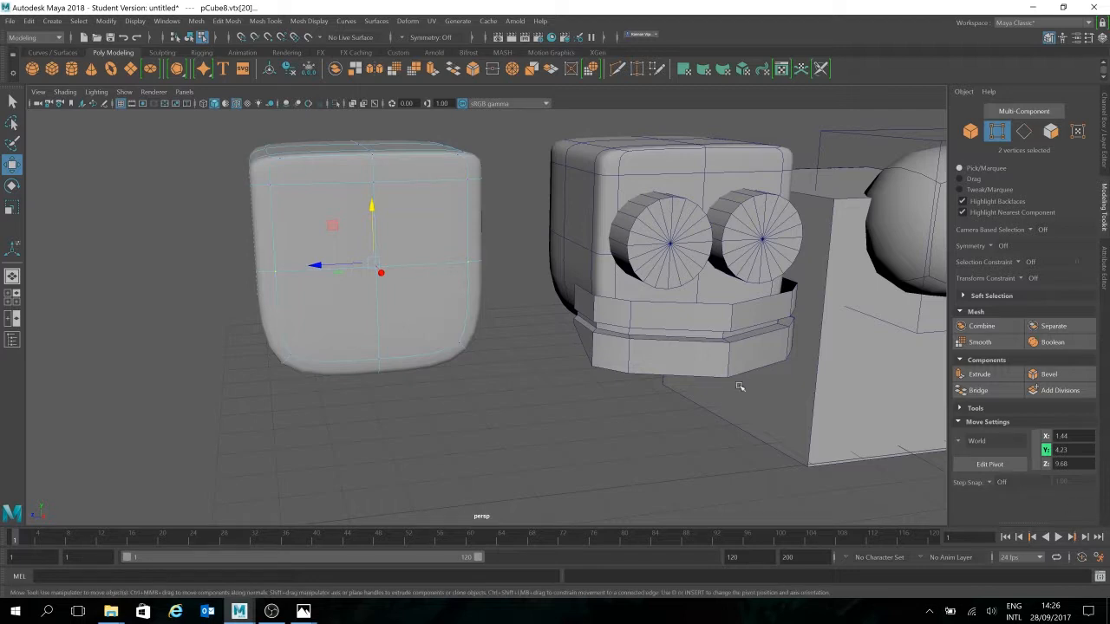
{"action": "mouse_move", "coordinate": [671, 396]}
{"action": "left_mouse_down", "text": "alt"}
{"action": "mouse_move", "coordinate": [687, 404]}
{"action": "mouse_move", "coordinate": [686, 390]}
{"action": "left_mouse_up", "text": "alt"}
{"action": "right_click_drag", "start_coordinate": [686, 390], "coordinate": [753, 312], "text": "alt"}
{"action": "left_click_drag", "start_coordinate": [754, 312], "coordinate": [749, 272], "text": "alt"}
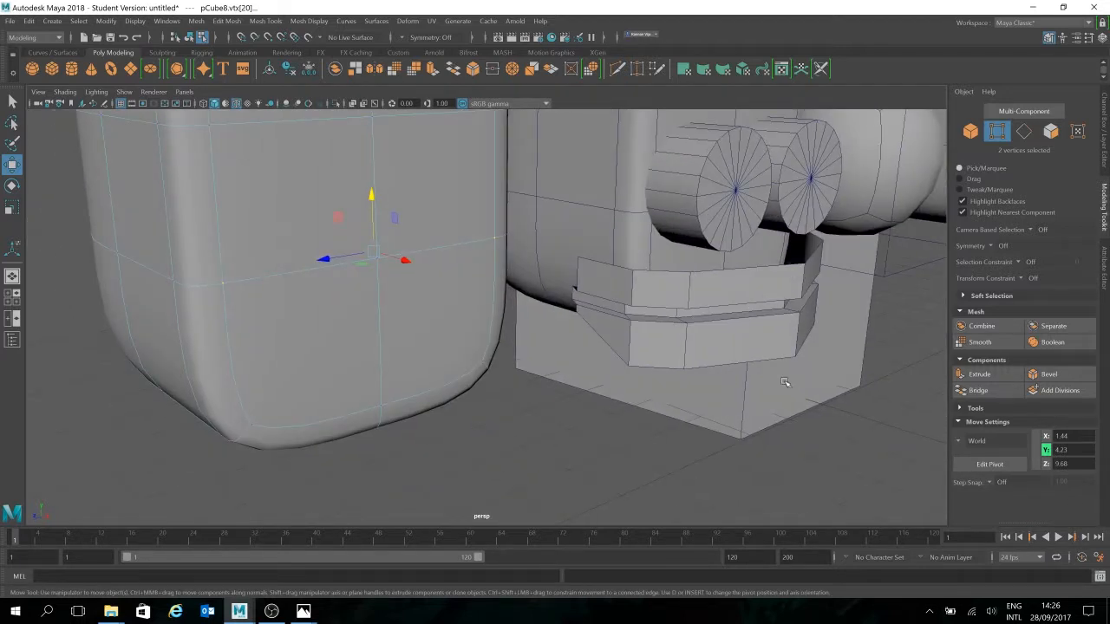
{"action": "right_click_drag", "start_coordinate": [789, 379], "coordinate": [832, 347], "text": "alt"}
{"action": "left_click", "coordinate": [1025, 132]}
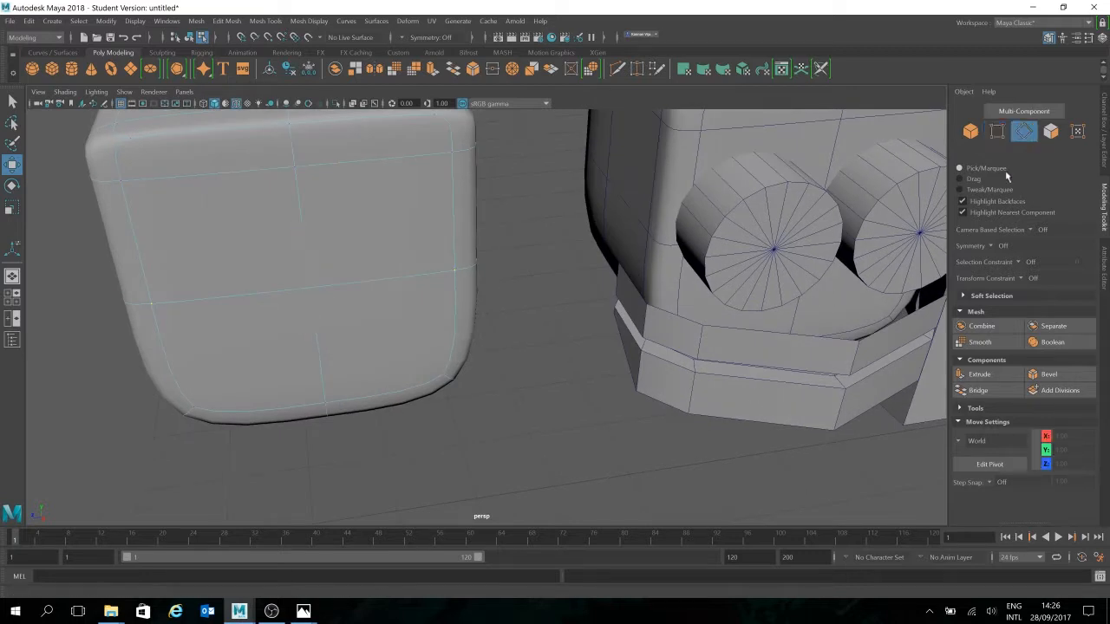
{"action": "left_click", "coordinate": [847, 344]}
Extrude three mouth band rim edges upward, stretch them along Z and nudge them along X
{"action": "left_click", "coordinate": [812, 338]}
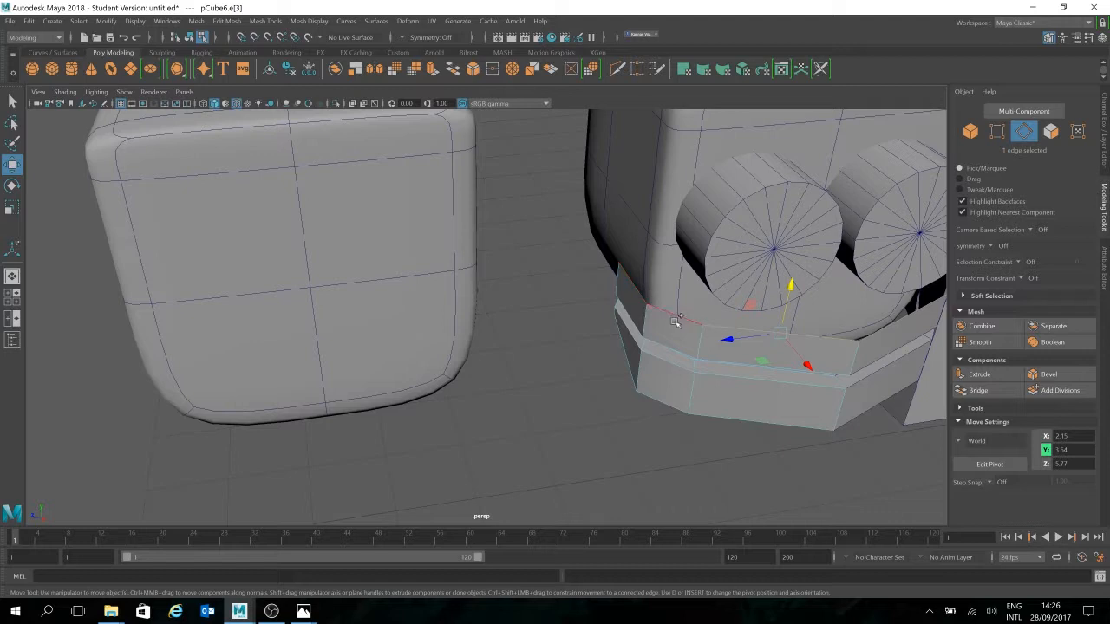
{"action": "left_click", "coordinate": [676, 312], "text": "shift"}
{"action": "left_click", "coordinate": [642, 285], "text": "shift"}
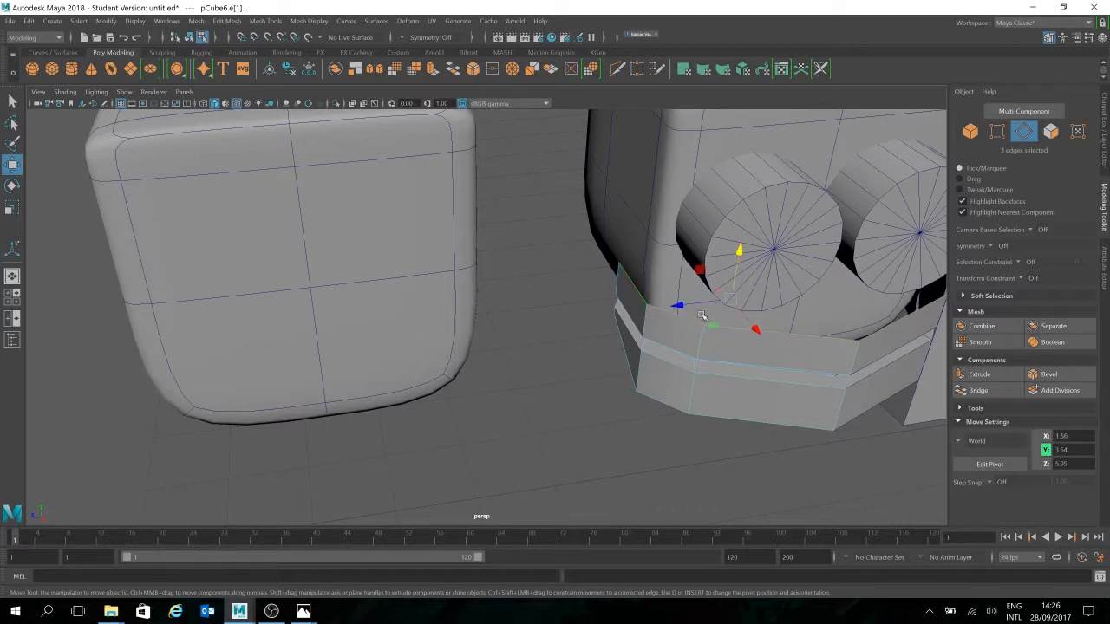
{"action": "key", "text": "r"}
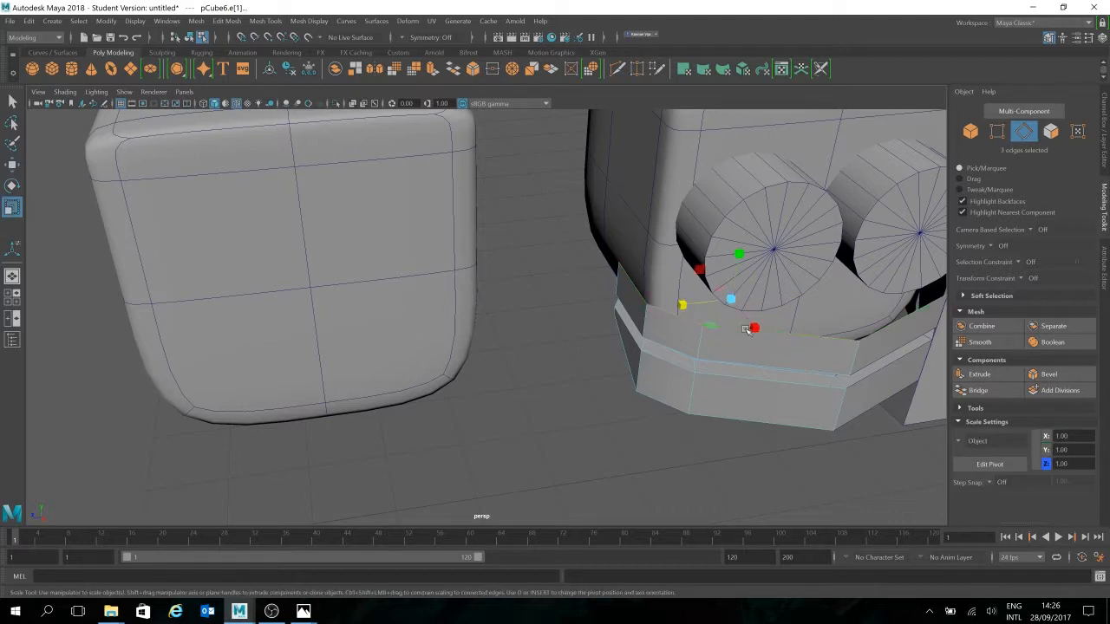
{"action": "left_click", "coordinate": [731, 298]}
{"action": "left_click_drag", "start_coordinate": [712, 272], "coordinate": [687, 245], "text": "shift"}
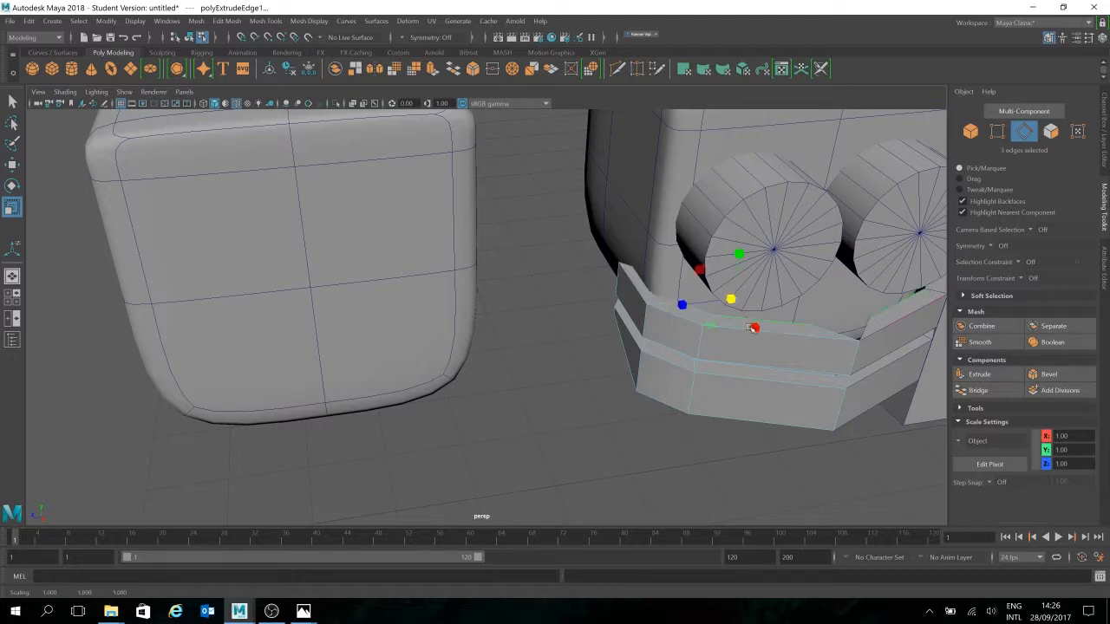
{"action": "left_click_drag", "start_coordinate": [682, 306], "coordinate": [669, 308]}
{"action": "key", "text": "w"}
{"action": "left_click_drag", "start_coordinate": [747, 319], "coordinate": [744, 314]}
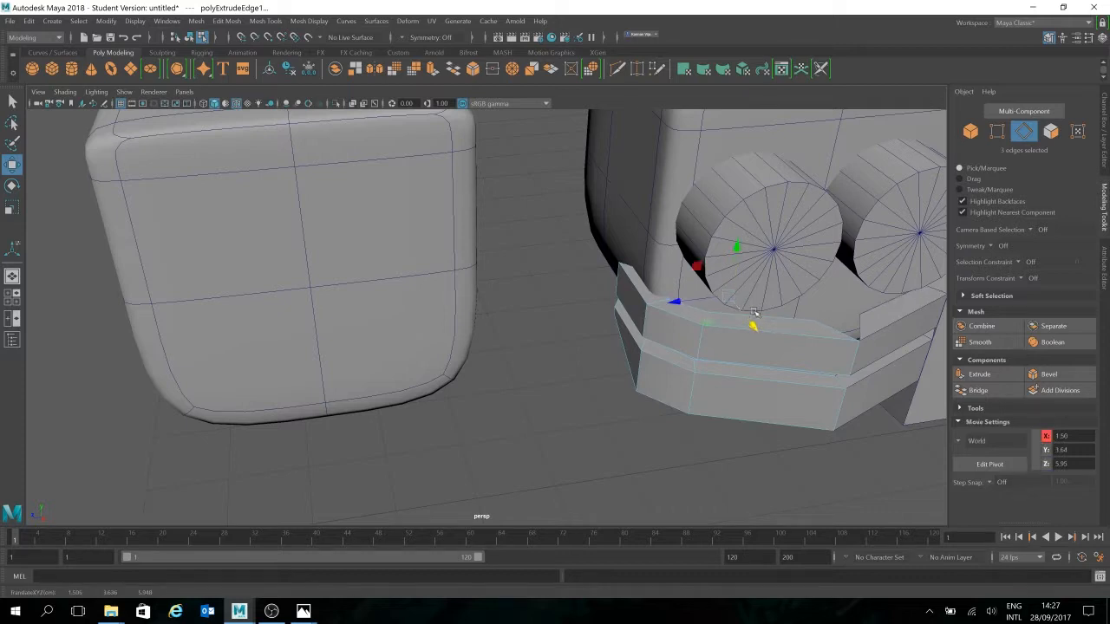
{"action": "left_click", "coordinate": [1002, 136]}
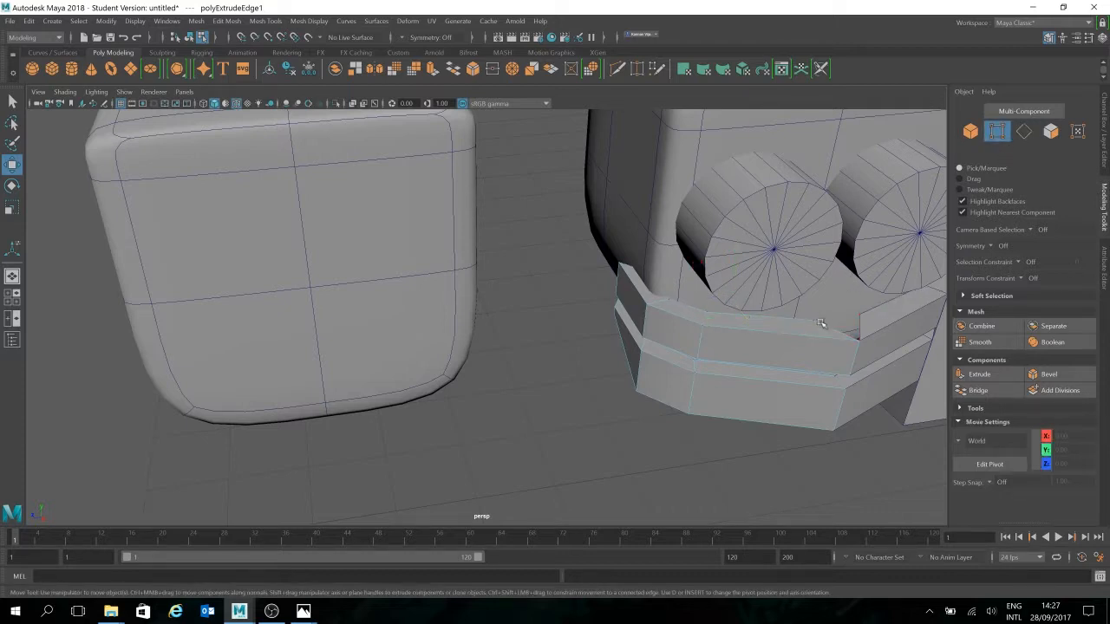
Push a raised-lip vertex back along Z
{"action": "left_click", "coordinate": [816, 323]}
{"action": "left_click_drag", "start_coordinate": [780, 325], "coordinate": [805, 320]}
{"action": "middle_click_drag", "start_coordinate": [891, 395], "coordinate": [748, 367], "text": "alt"}
{"action": "scroll", "coordinate": [748, 367], "scroll_direction": "down", "scroll_amount": 2}
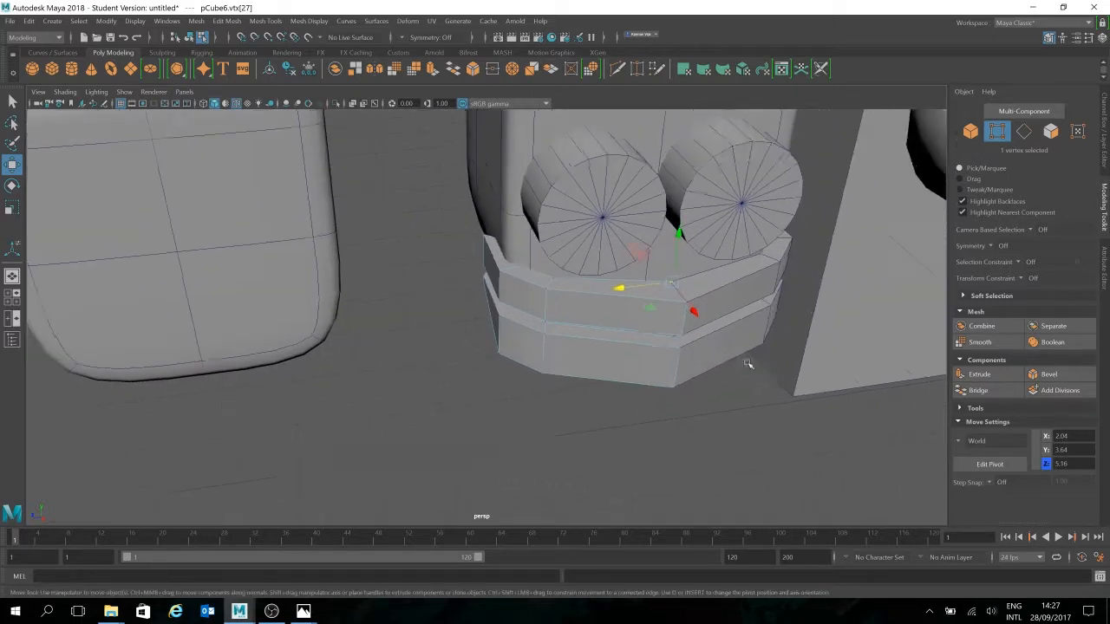
{"action": "left_click", "coordinate": [807, 397]}
{"action": "left_click", "coordinate": [972, 132]}
{"action": "left_click_drag", "start_coordinate": [763, 409], "coordinate": [736, 429], "text": "alt"}
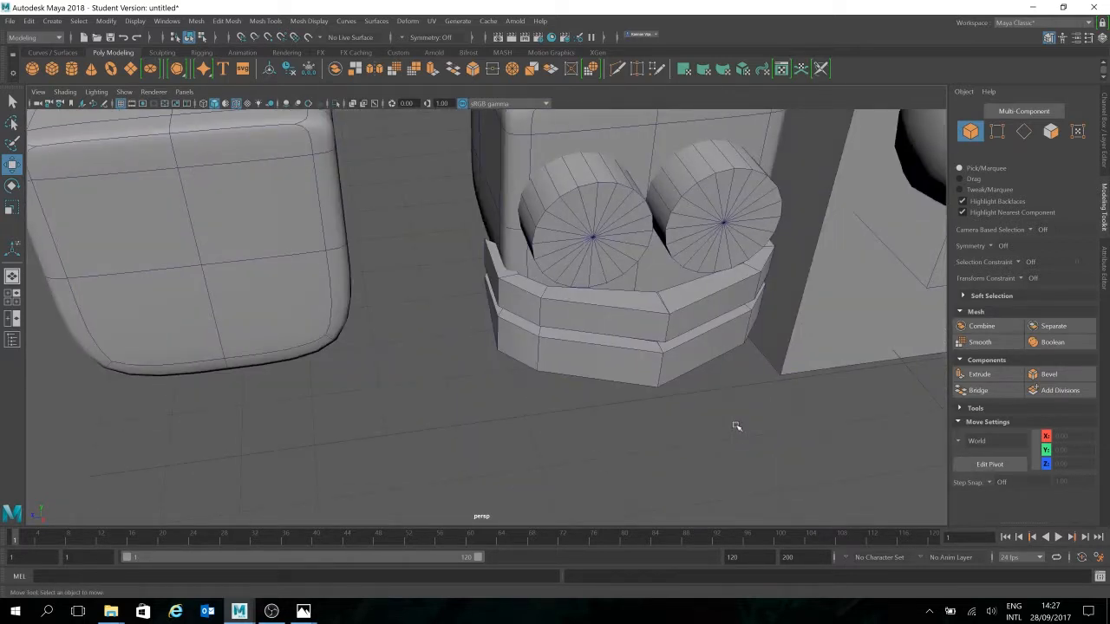
{"action": "mouse_move", "coordinate": [698, 432]}
{"action": "left_mouse_down", "text": "alt"}
{"action": "mouse_move", "coordinate": [673, 414]}
{"action": "mouse_move", "coordinate": [751, 440]}
{"action": "mouse_move", "coordinate": [689, 415]}
{"action": "left_mouse_up", "text": "alt"}
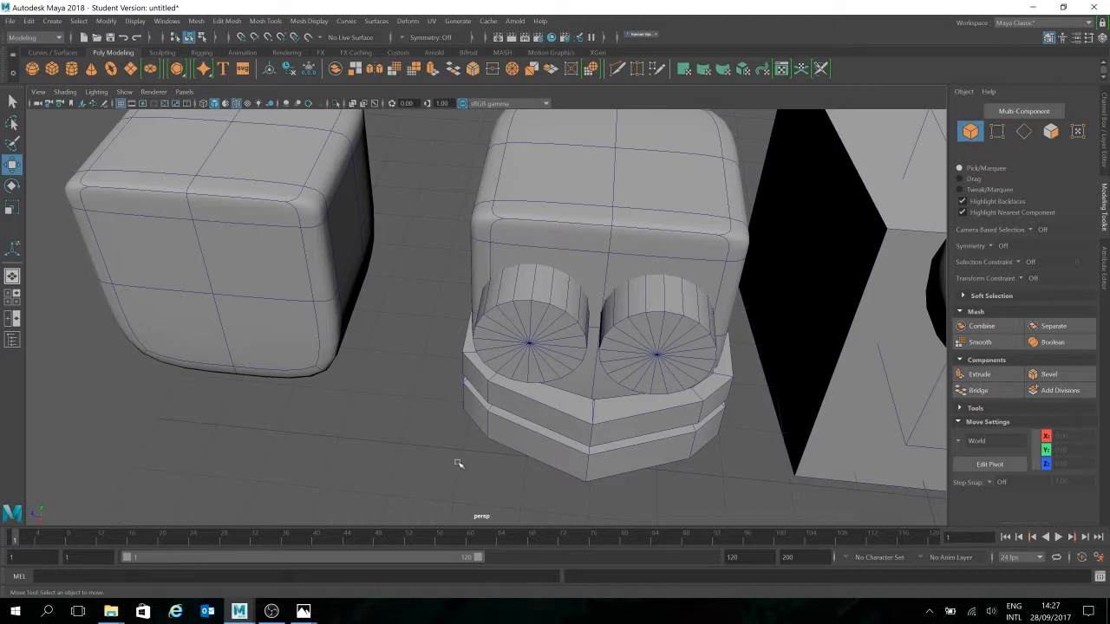
{"action": "middle_click_drag", "start_coordinate": [561, 310], "coordinate": [496, 250], "text": "alt"}
{"action": "left_click_drag", "start_coordinate": [496, 249], "coordinate": [581, 306], "text": "alt"}
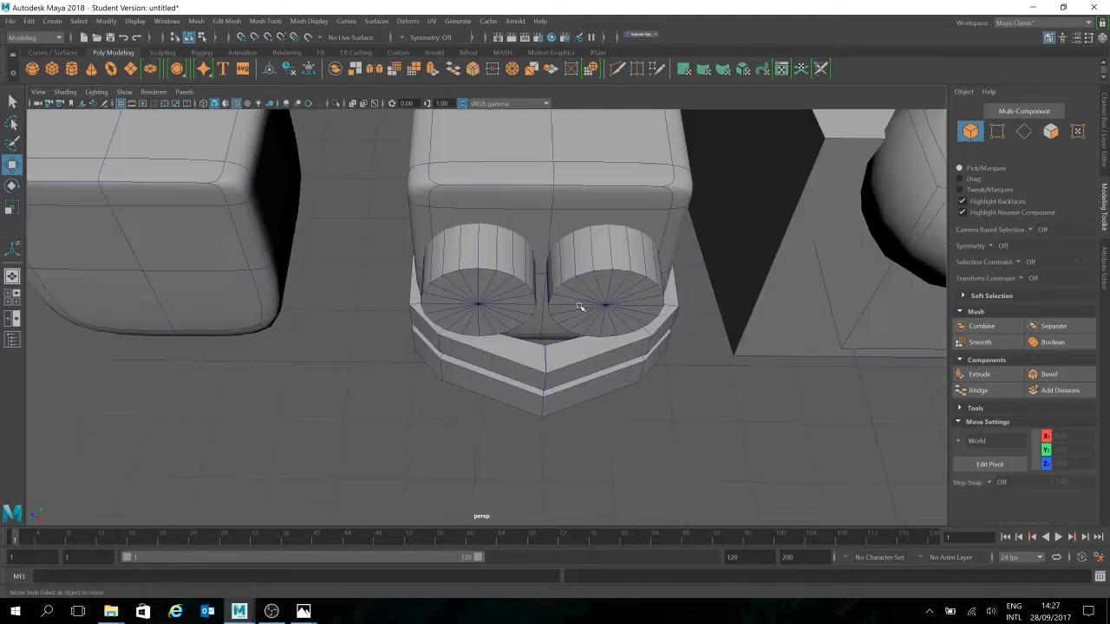
Move the seven front lower-edge vertices back along X to flatten the band's point
{"action": "left_click", "coordinate": [997, 132]}
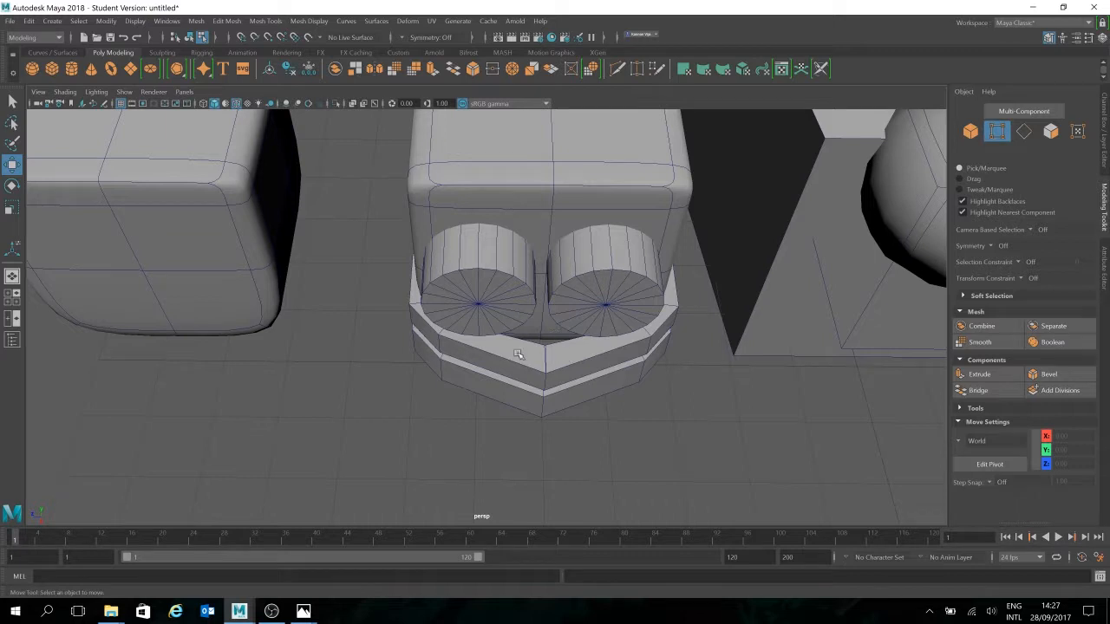
{"action": "left_click_drag", "start_coordinate": [523, 441], "coordinate": [546, 391]}
{"action": "left_click_drag", "start_coordinate": [628, 485], "coordinate": [514, 400], "text": "alt"}
{"action": "left_click", "coordinate": [607, 435]}
{"action": "scroll", "coordinate": [519, 369], "scroll_direction": "down", "scroll_amount": 3}
{"action": "left_click", "coordinate": [997, 132]}
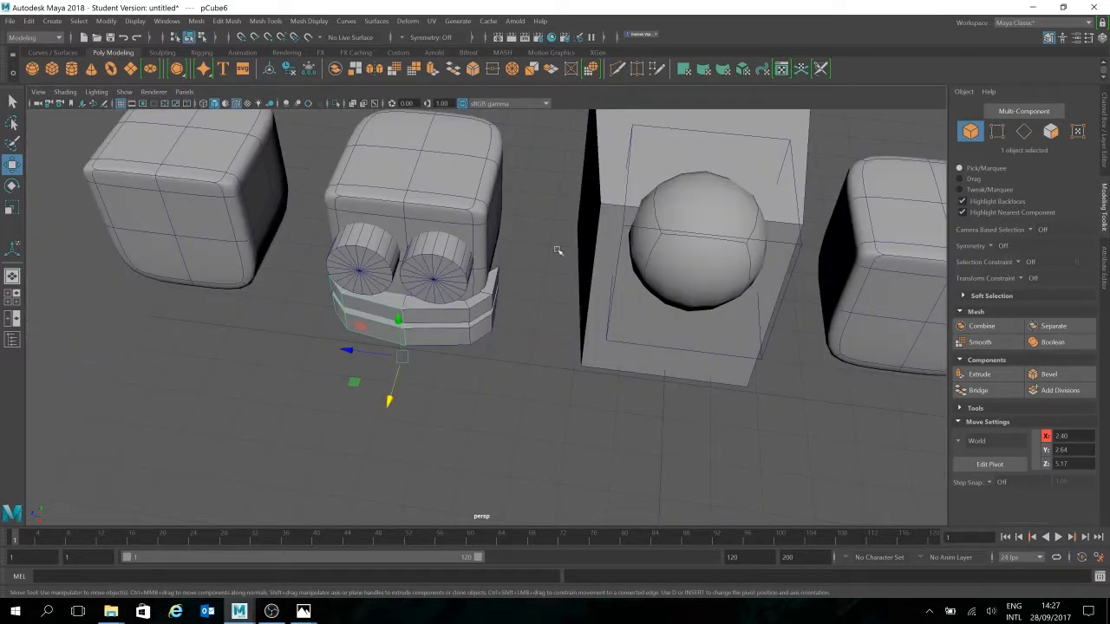
{"action": "left_click", "coordinate": [508, 446]}
{"action": "left_click_drag", "start_coordinate": [508, 446], "coordinate": [374, 305], "text": "alt"}
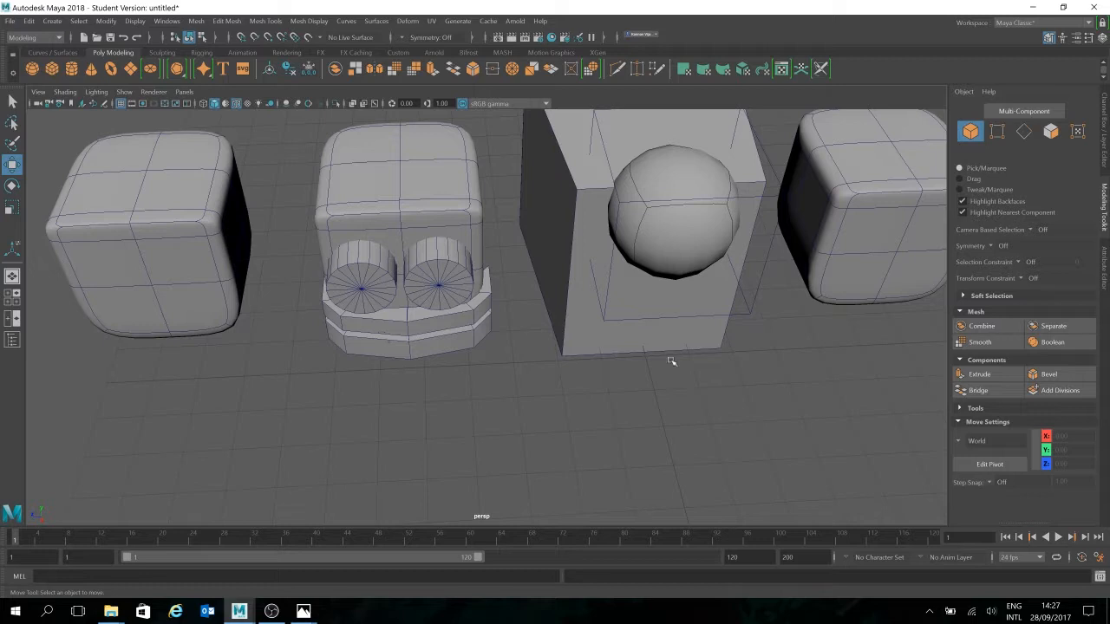
{"action": "middle_click_drag", "start_coordinate": [669, 365], "coordinate": [584, 361], "text": "alt"}
Frame all objects and select the whole robot head group, undoing an accidental move
{"action": "middle_click_drag", "start_coordinate": [701, 458], "coordinate": [468, 396], "text": "alt"}
{"action": "key", "text": "a"}
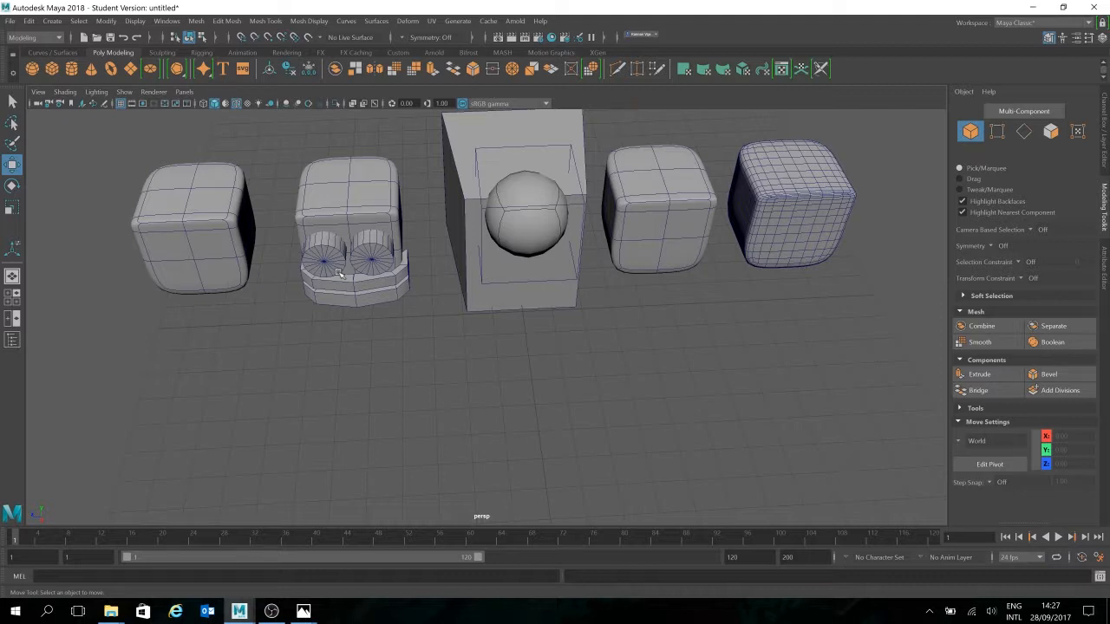
{"action": "left_click_drag", "start_coordinate": [392, 147], "coordinate": [279, 349]}
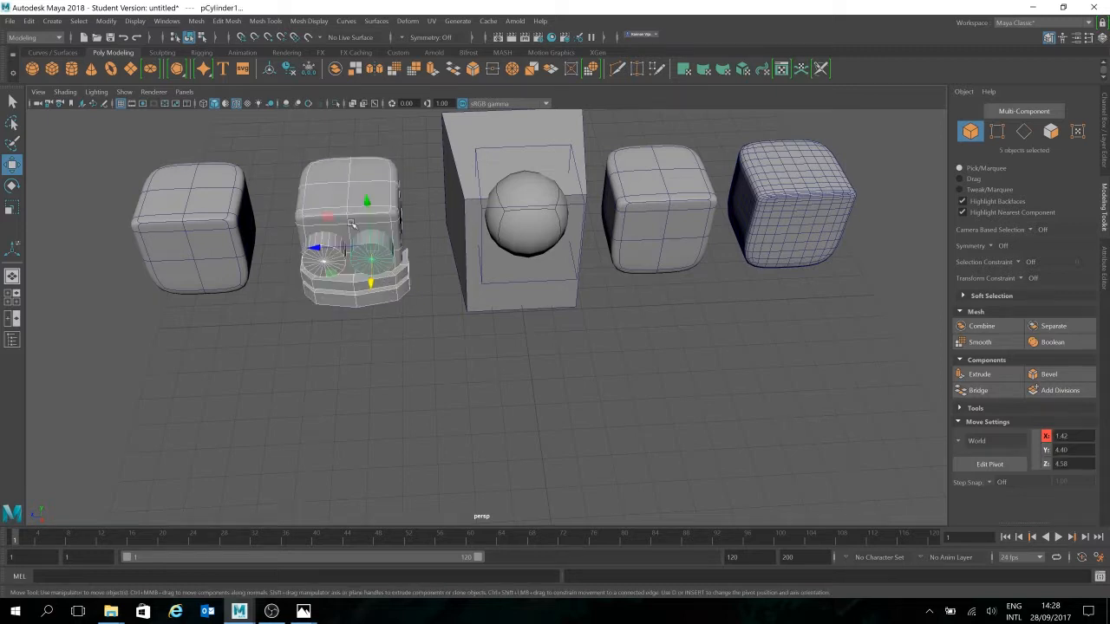
{"action": "left_click_drag", "start_coordinate": [339, 249], "coordinate": [512, 248]}
{"action": "key", "text": "ctrl+z"}
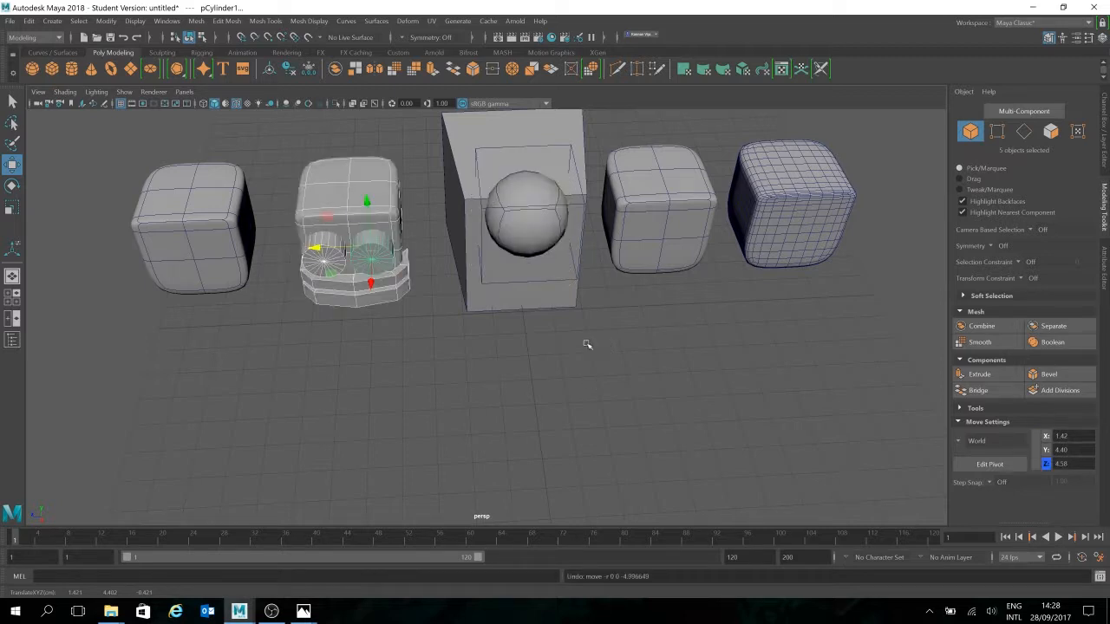
Raise the robot head above the other shapes and slide a copy along Z
{"action": "middle_click_drag", "start_coordinate": [667, 361], "coordinate": [656, 542], "text": "alt"}
{"action": "left_click_drag", "start_coordinate": [653, 517], "coordinate": [546, 382], "text": "alt"}
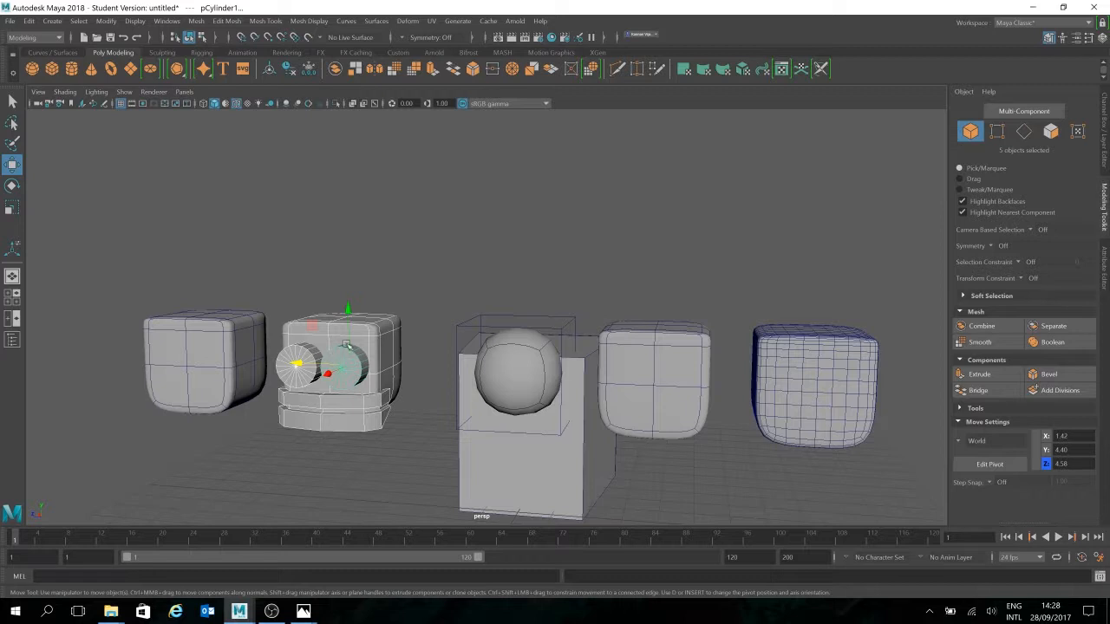
{"action": "left_click_drag", "start_coordinate": [349, 330], "coordinate": [346, 208]}
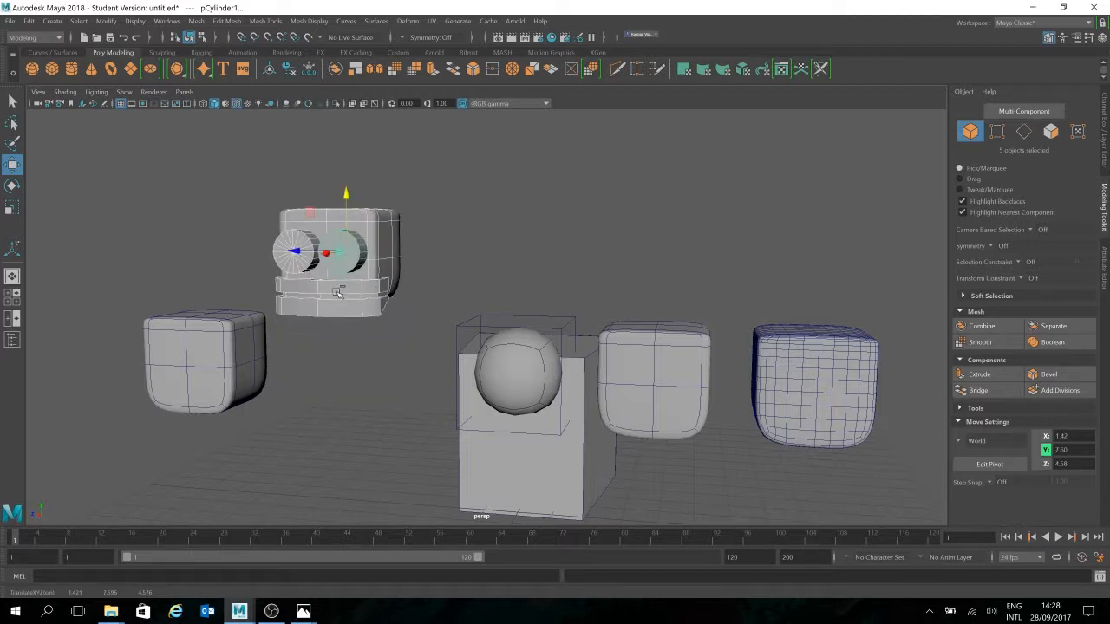
{"action": "left_click_drag", "start_coordinate": [322, 253], "coordinate": [507, 281], "text": "shift"}
{"action": "left_click", "coordinate": [617, 293]}
{"action": "left_click_drag", "start_coordinate": [616, 364], "coordinate": [594, 352], "text": "alt"}
{"action": "scroll", "coordinate": [604, 512], "scroll_direction": "up", "scroll_amount": 2}
{"action": "left_click", "coordinate": [539, 176]}
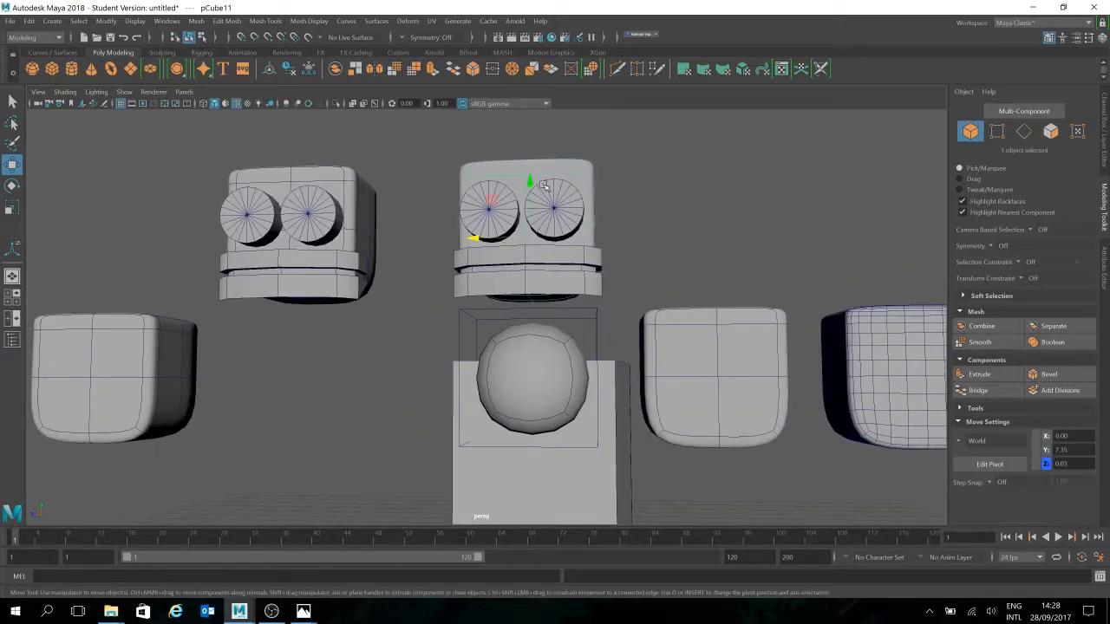
{"action": "left_click_drag", "start_coordinate": [504, 156], "coordinate": [524, 176], "text": "alt"}
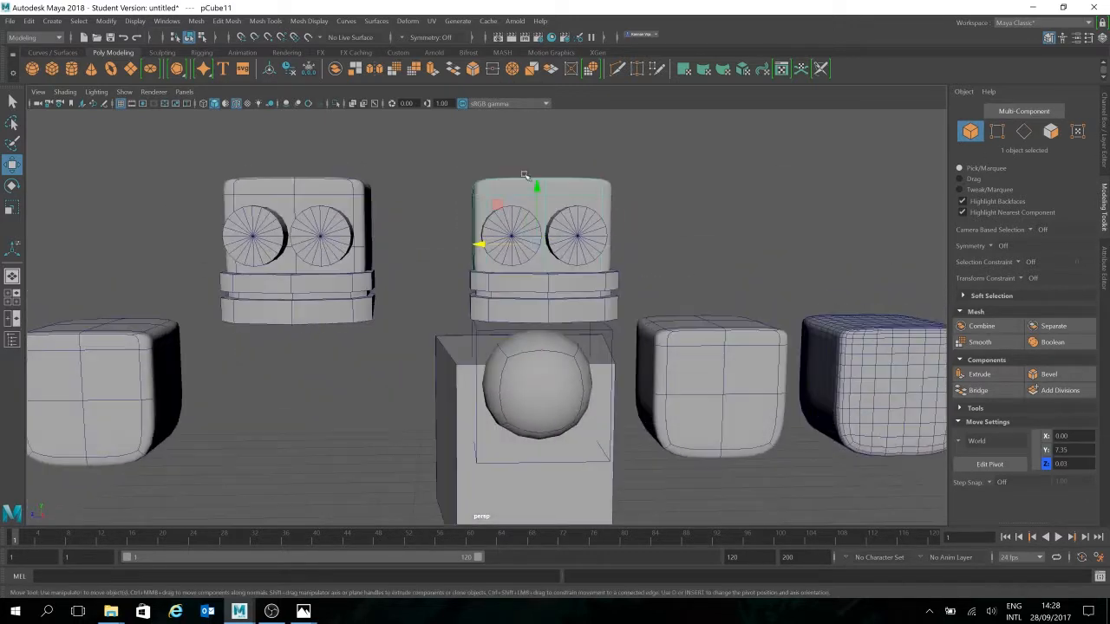
{"action": "left_click_drag", "start_coordinate": [619, 231], "coordinate": [613, 278], "text": "alt"}
Frame pCube11 in the side view and set its Translate Z to 0 in the Channel Box
{"action": "key", "text": "space"}
{"action": "key", "text": "space"}
{"action": "key", "text": "space"}
{"action": "middle_click_drag", "start_coordinate": [568, 283], "coordinate": [580, 451], "text": "alt"}
{"action": "scroll", "coordinate": [588, 414], "scroll_direction": "up", "scroll_amount": 7}
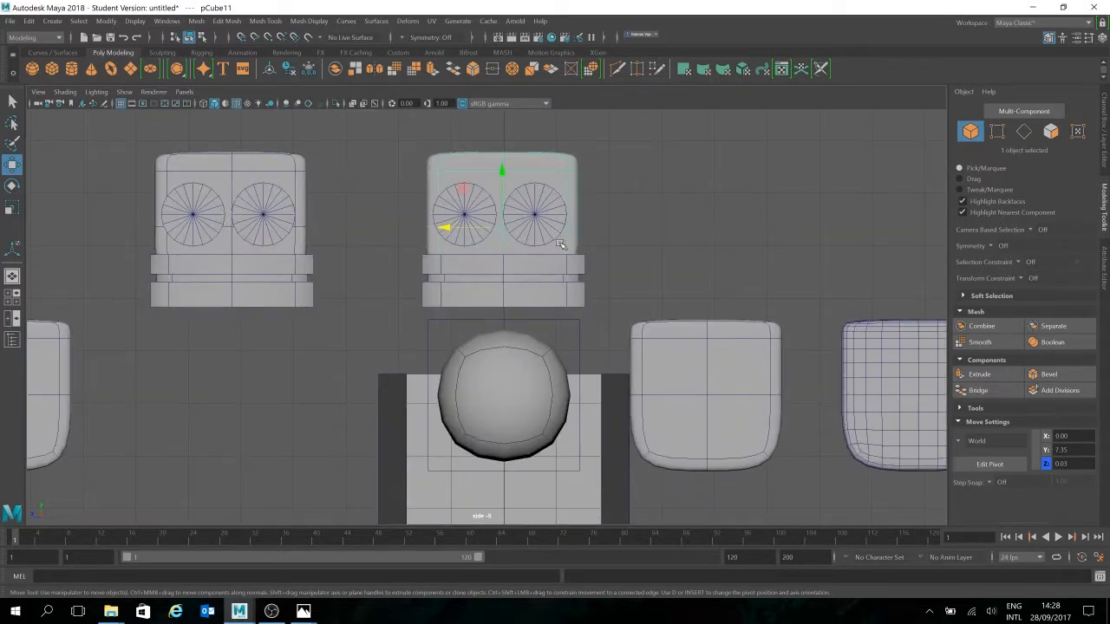
{"action": "key", "text": "f"}
{"action": "scroll", "coordinate": [593, 252], "scroll_direction": "down", "scroll_amount": 14}
{"action": "scroll", "coordinate": [588, 255], "scroll_direction": "up", "scroll_amount": 3}
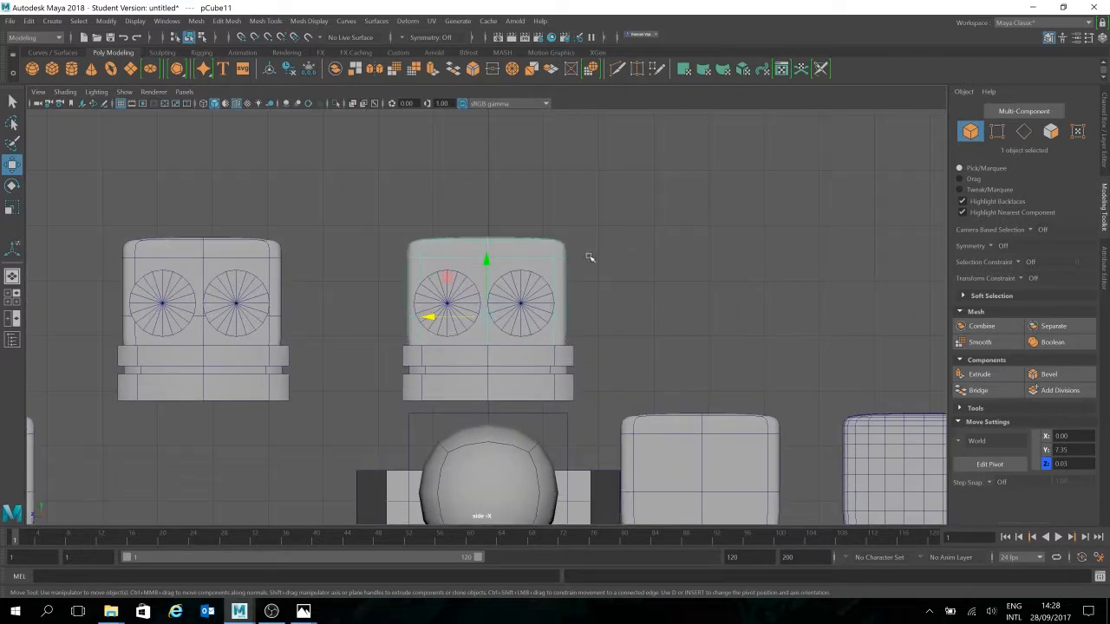
{"action": "scroll", "coordinate": [589, 258], "scroll_direction": "up", "scroll_amount": 3}
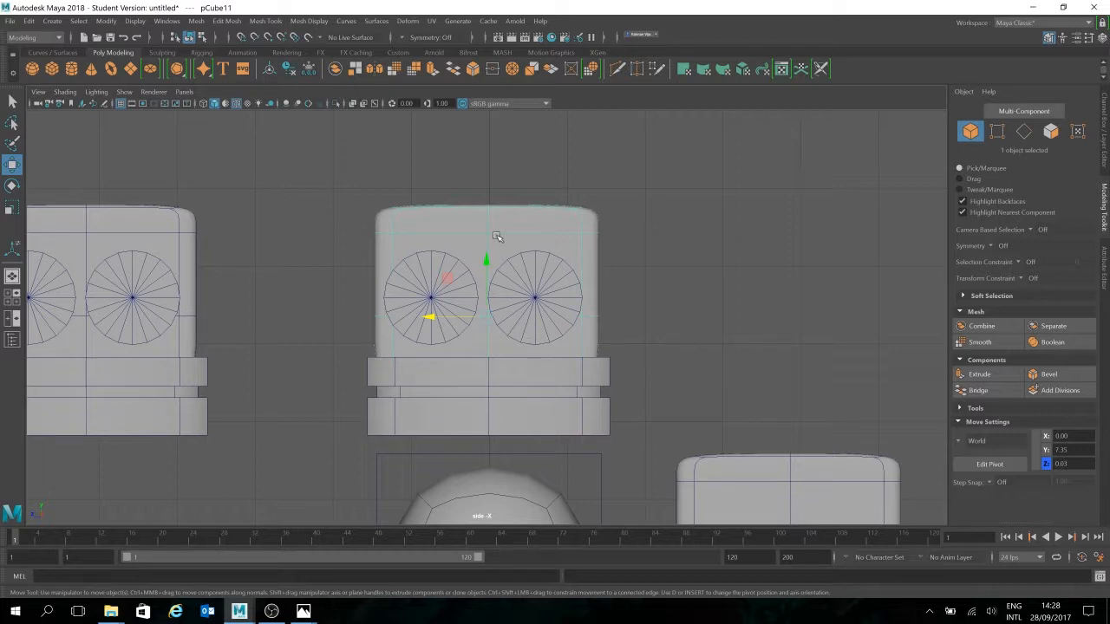
{"action": "left_click", "coordinate": [1105, 134]}
{"action": "left_click", "coordinate": [1079, 143]}
{"action": "type", "text": "0"}
{"action": "key", "text": "Return"}
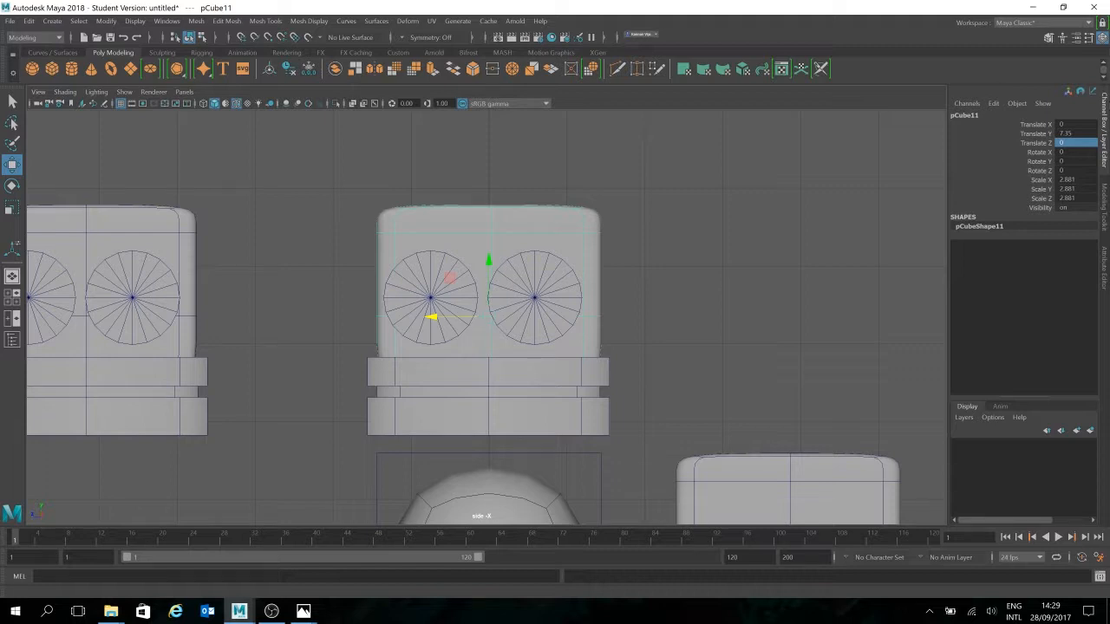
Switch the middle head to vertex mode and select its top-centre vertex vtx[29]
{"action": "left_click", "coordinate": [498, 240]}
{"action": "left_click", "coordinate": [498, 240]}
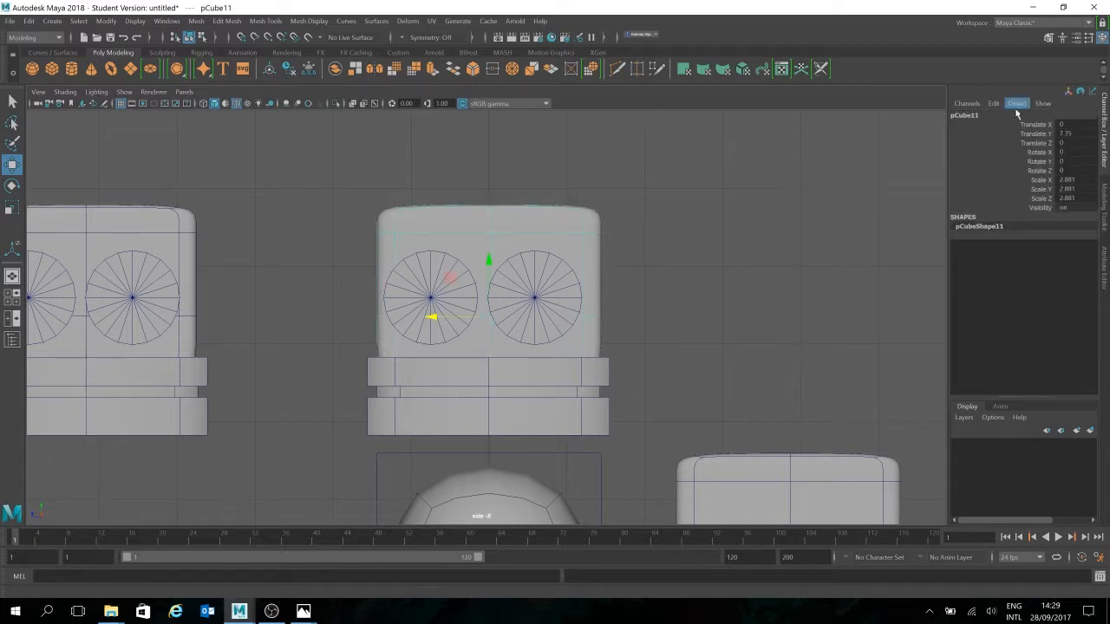
{"action": "left_click", "coordinate": [1105, 203]}
{"action": "left_click", "coordinate": [997, 131]}
{"action": "left_click", "coordinate": [497, 235]}
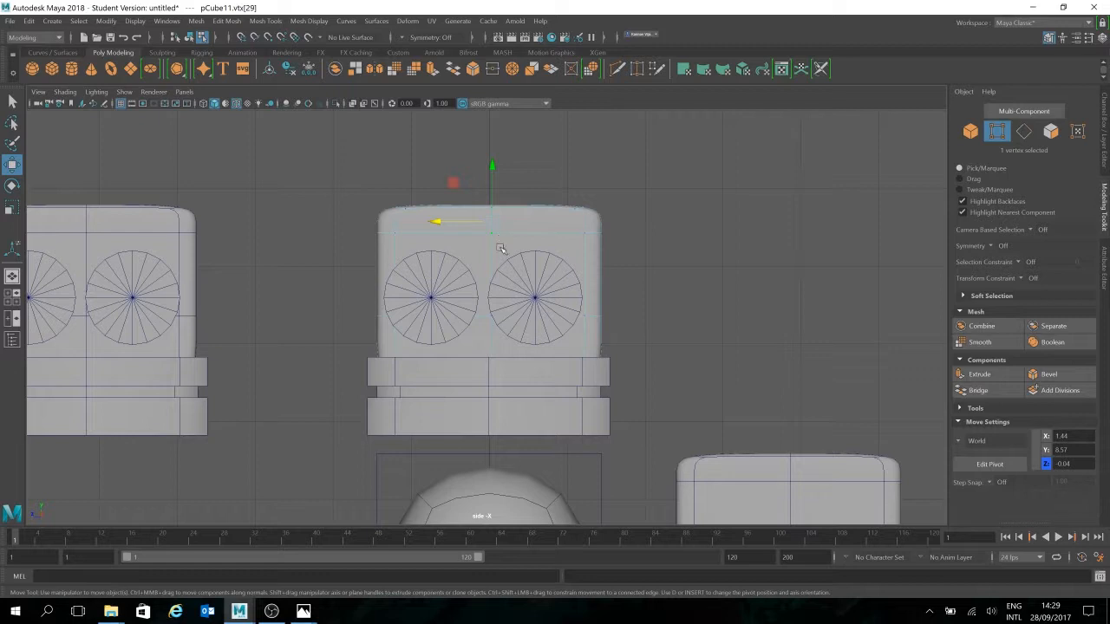
{"action": "left_click", "coordinate": [400, 219]}
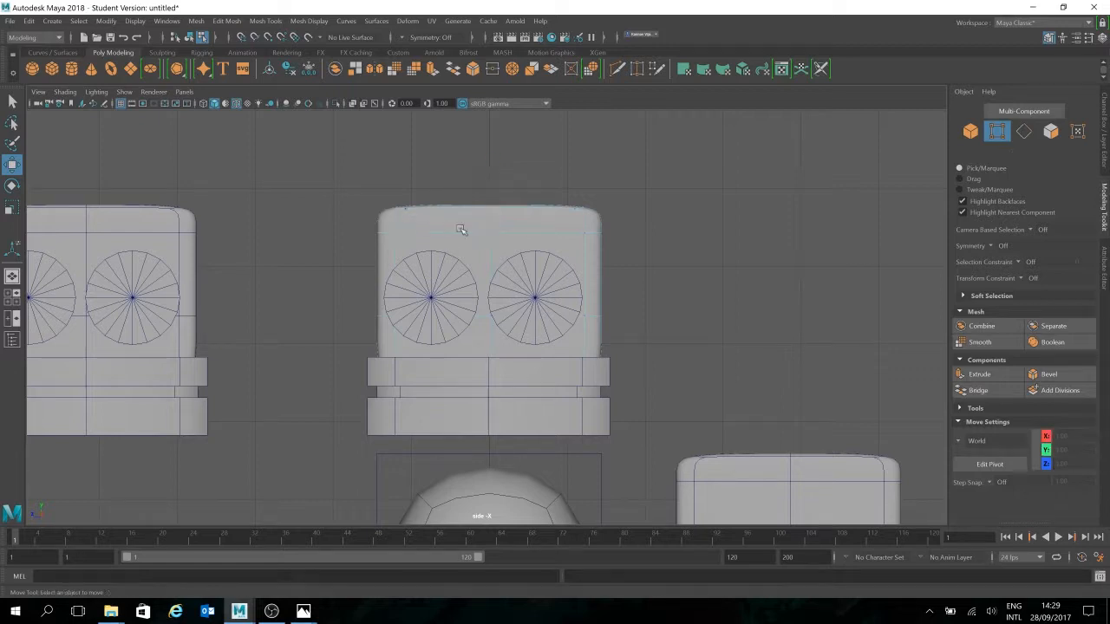
{"action": "left_click", "coordinate": [492, 236]}
Slide the vertex along Z and back so it sits at Z -0.02, then show its channel values
{"action": "left_click_drag", "start_coordinate": [436, 221], "coordinate": [362, 223]}
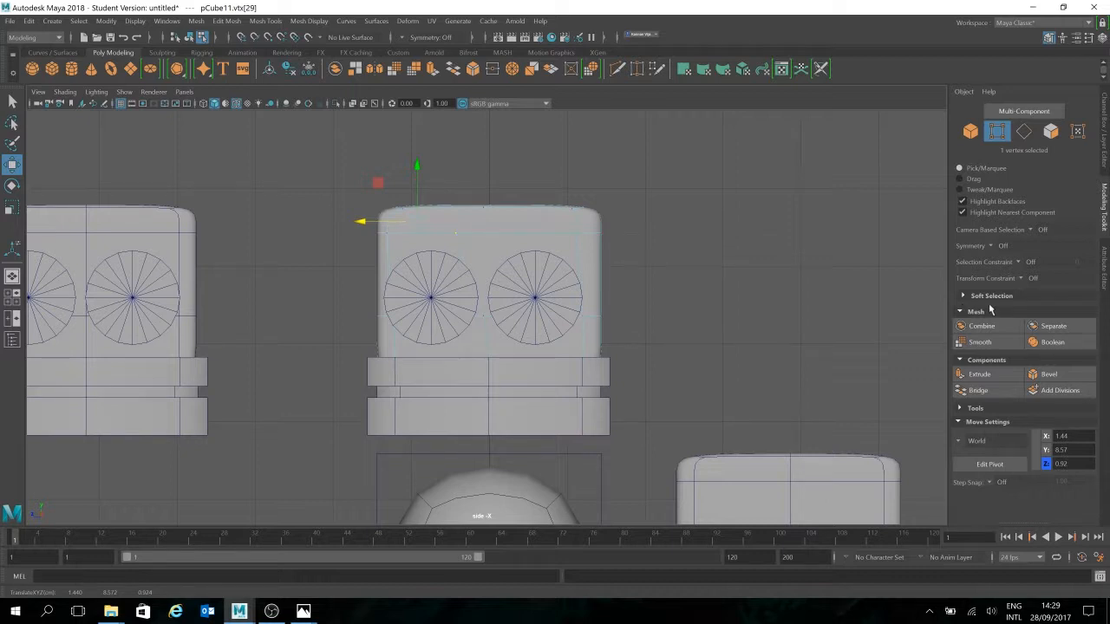
{"action": "left_click_drag", "start_coordinate": [361, 222], "coordinate": [435, 220]}
{"action": "left_click", "coordinate": [1104, 137]}
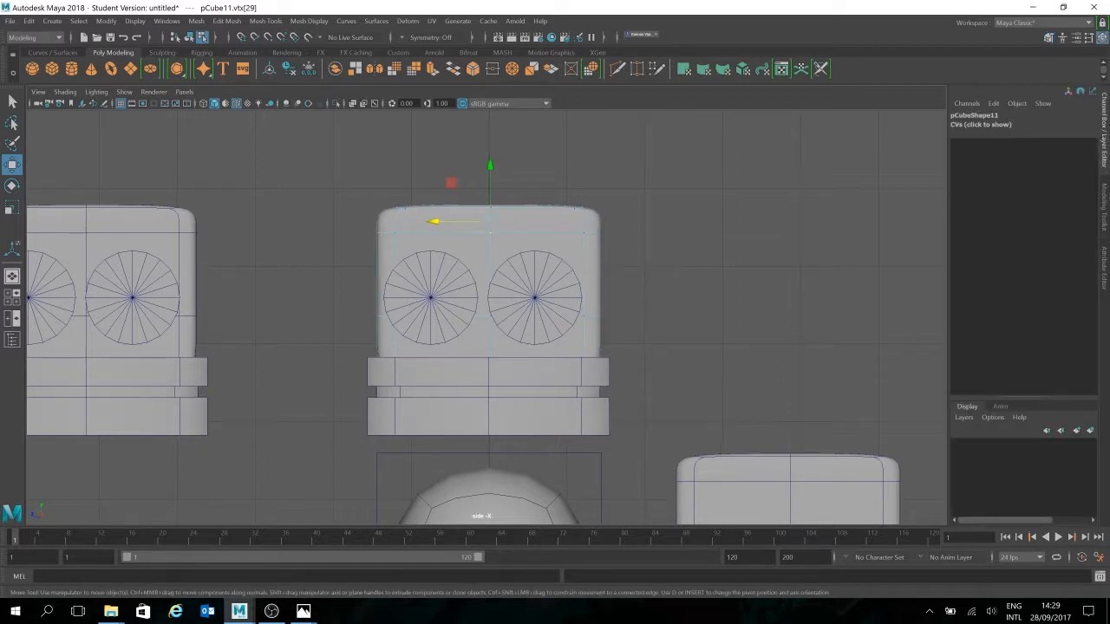
Reselect the head's top-centre vertex and turn off smooth mesh preview with the 1 key
{"action": "scroll", "coordinate": [659, 248], "scroll_direction": "up", "scroll_amount": 2}
{"action": "left_click", "coordinate": [639, 228]}
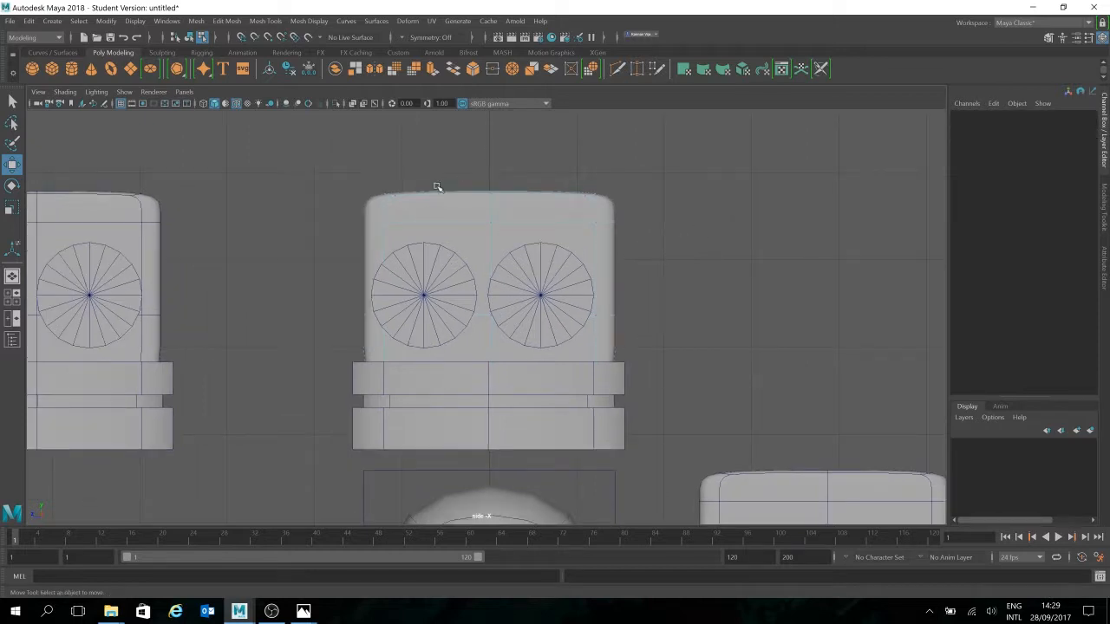
{"action": "left_click_drag", "start_coordinate": [437, 188], "coordinate": [490, 226]}
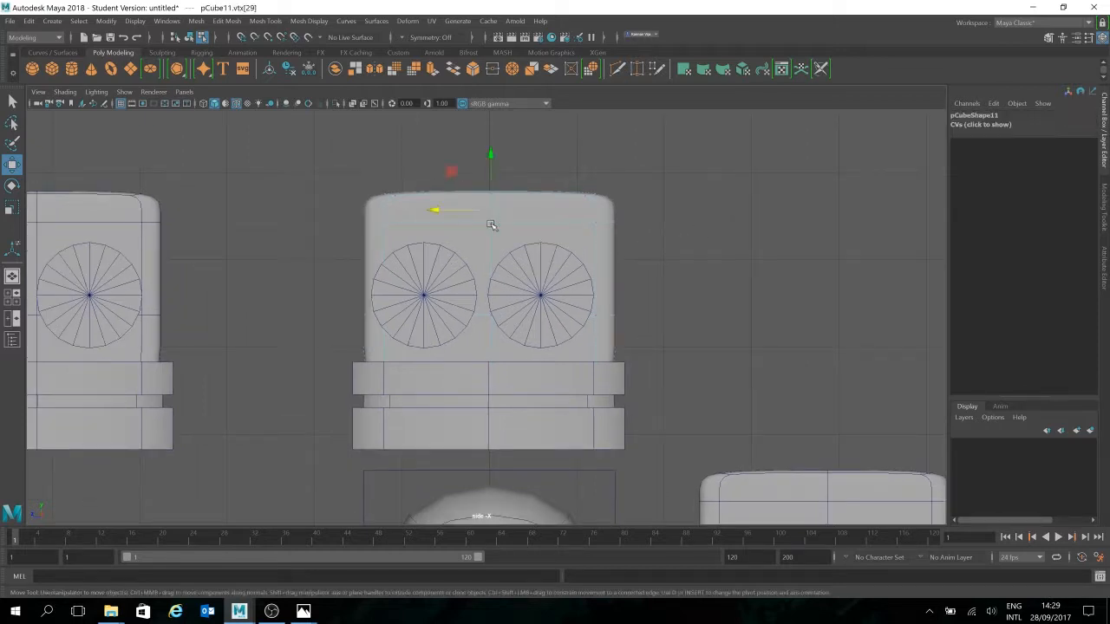
{"action": "left_click", "coordinate": [986, 125]}
{"action": "left_click", "coordinate": [965, 127]}
{"action": "left_click", "coordinate": [972, 123]}
{"action": "key", "text": "1"}
{"action": "left_click", "coordinate": [980, 122]}
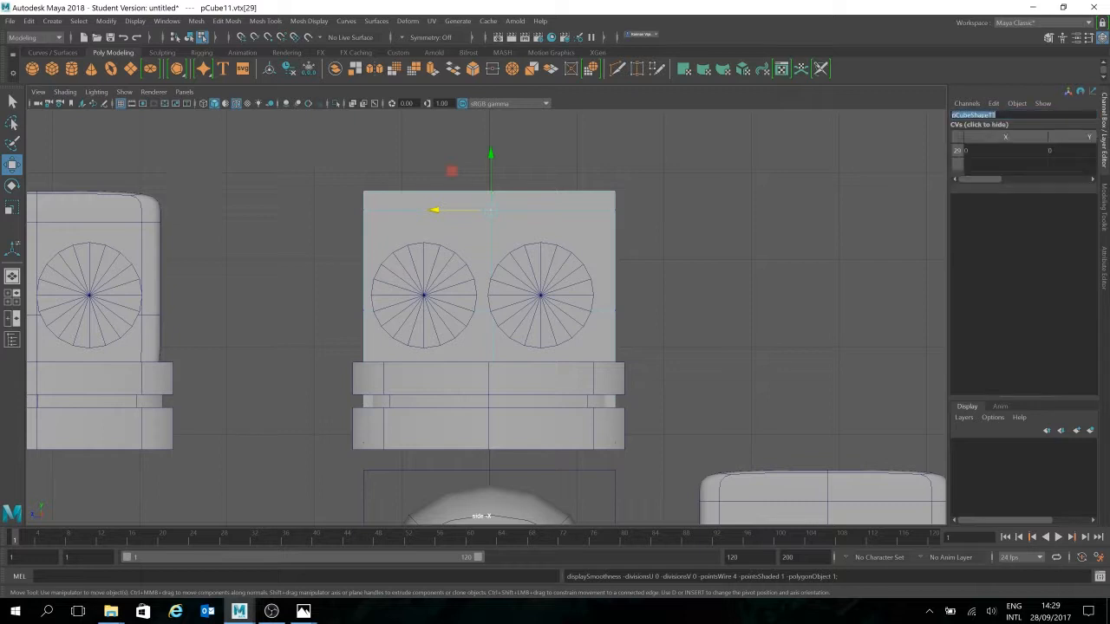
{"action": "left_click", "coordinate": [1021, 126]}
Check the channel display options and the head shape's Tessellation Attributes
{"action": "left_click", "coordinate": [1046, 104]}
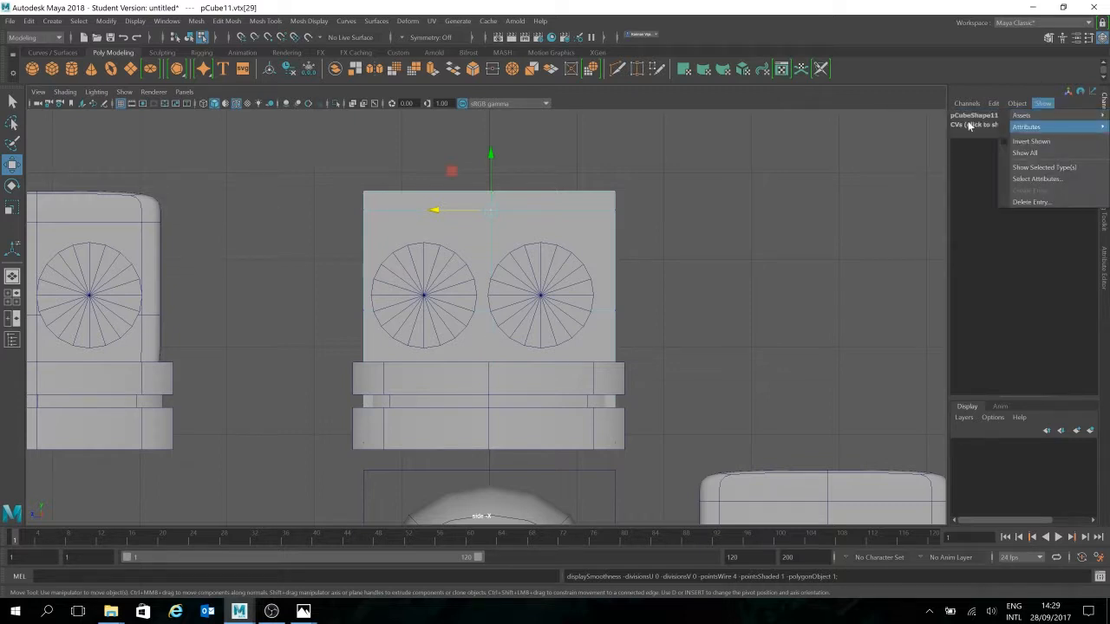
{"action": "left_click", "coordinate": [976, 436]}
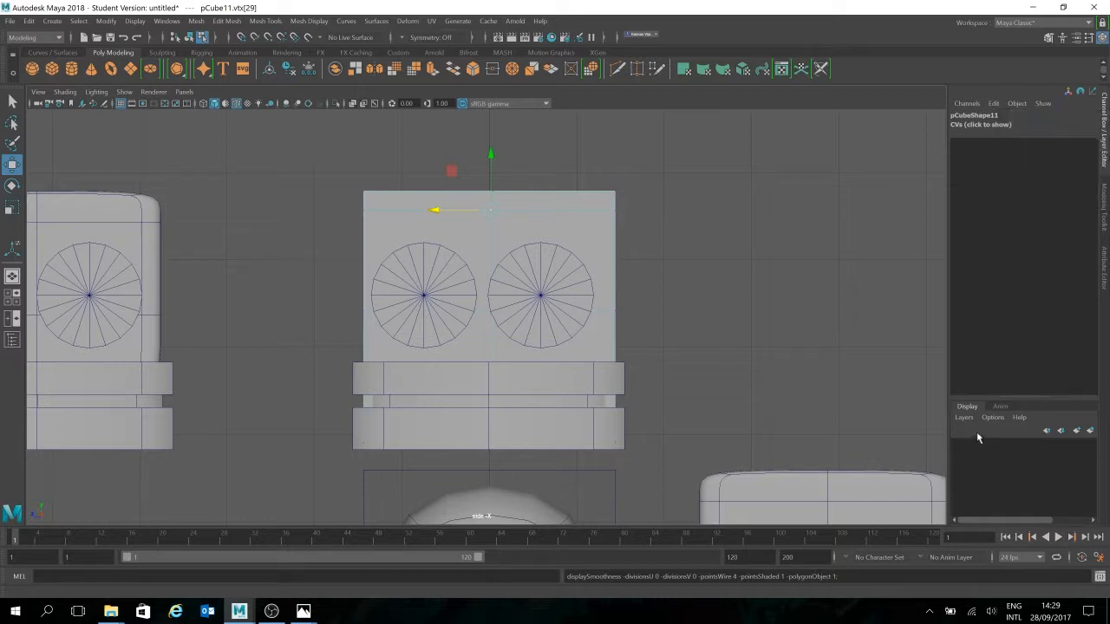
{"action": "left_click", "coordinate": [765, 300]}
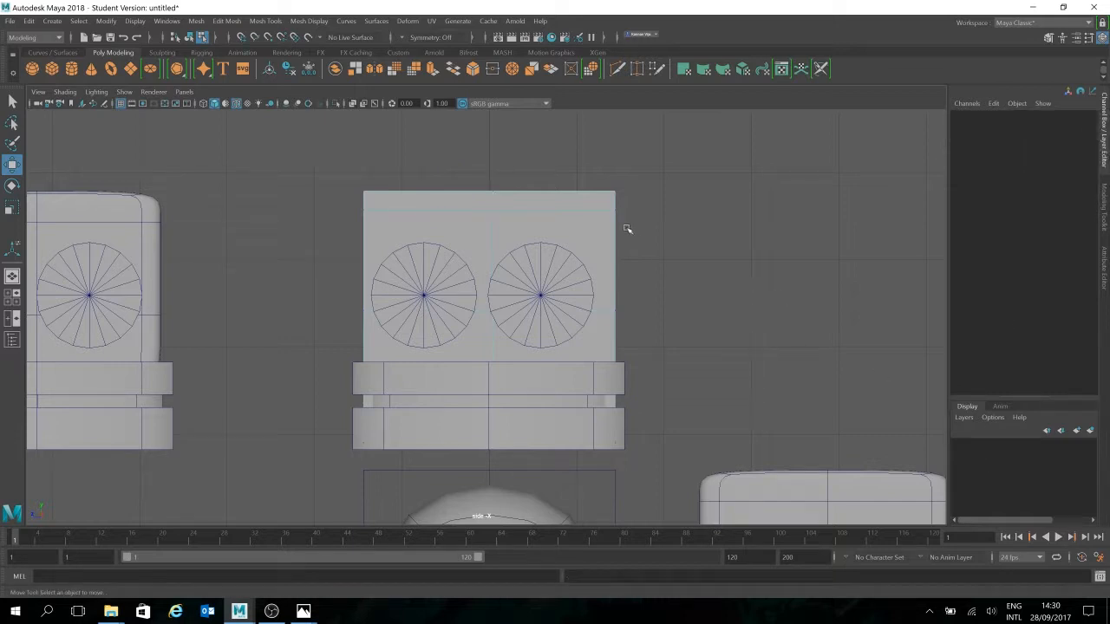
{"action": "left_click", "coordinate": [626, 228]}
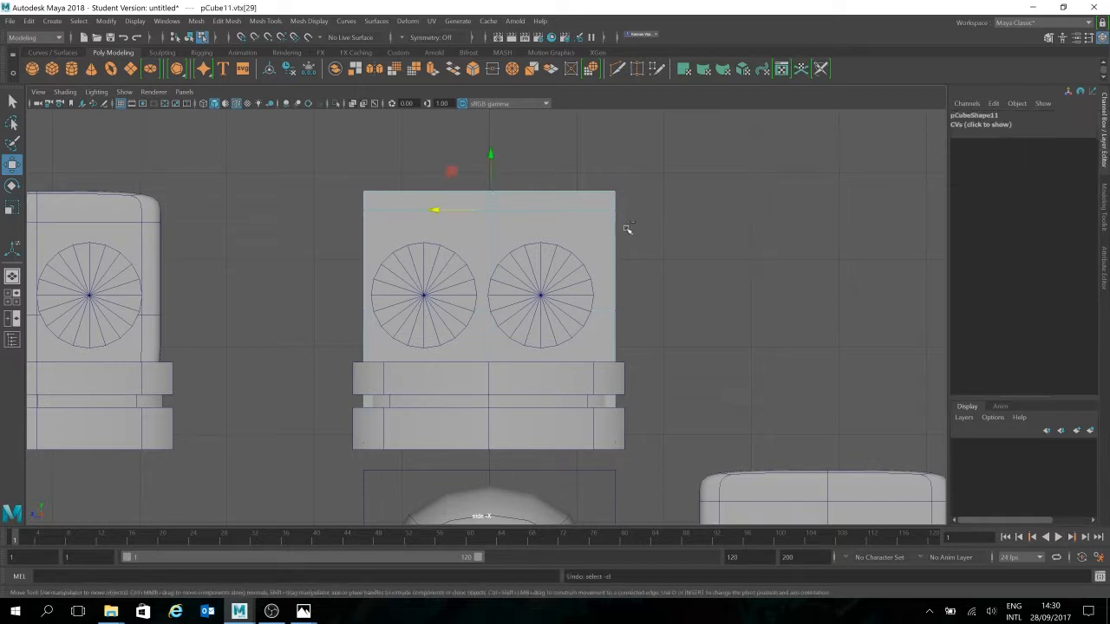
{"action": "right_click", "coordinate": [552, 213], "text": "shift"}
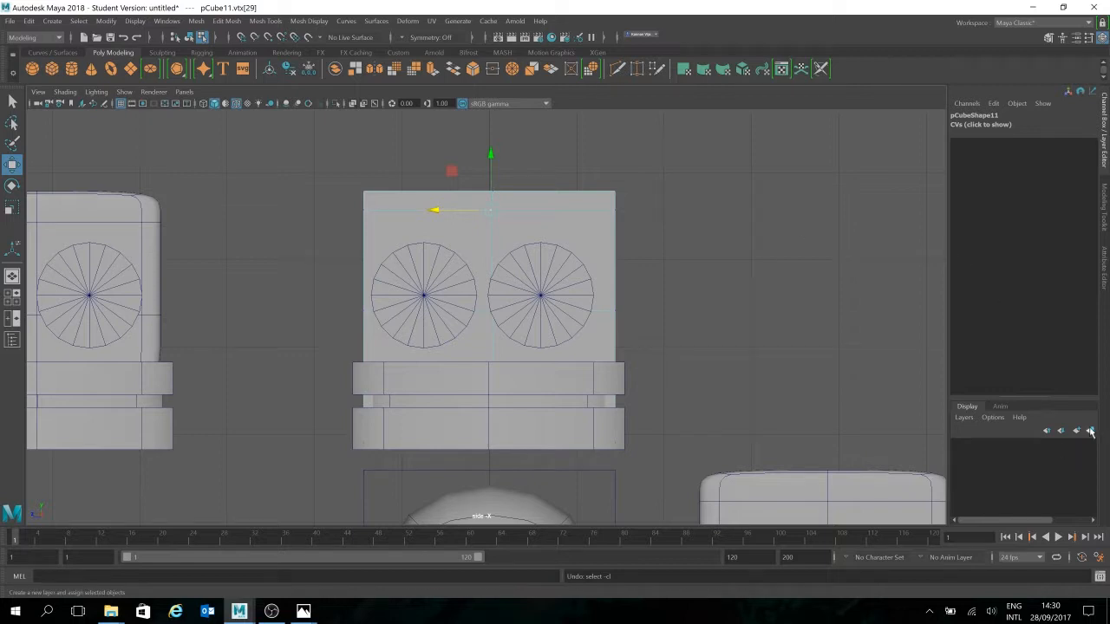
{"action": "left_click", "coordinate": [1103, 269]}
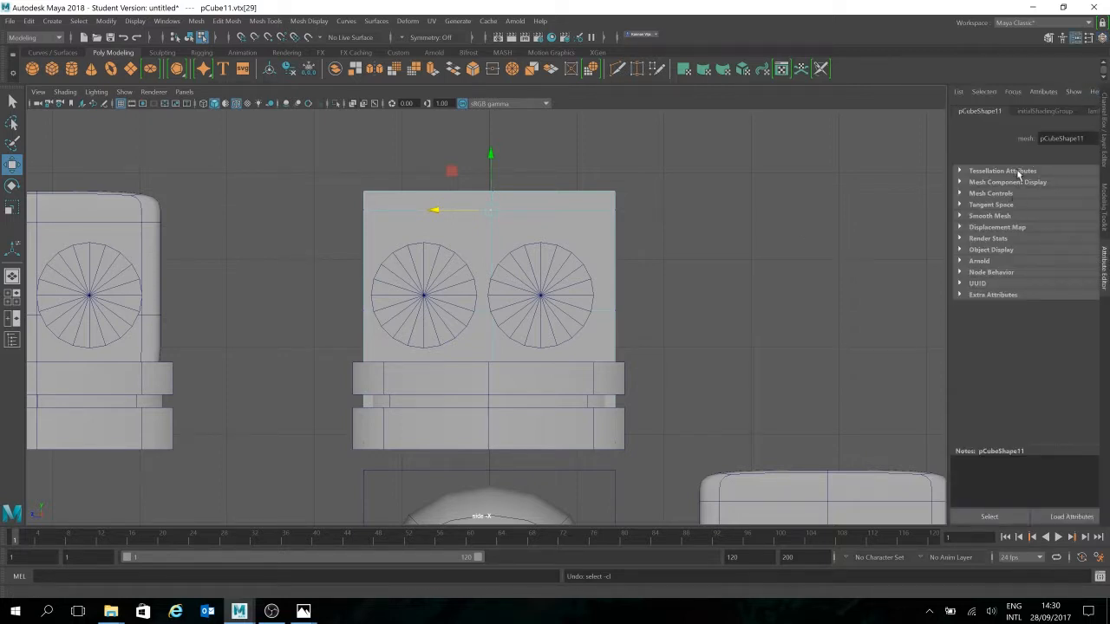
{"action": "left_click", "coordinate": [1018, 171]}
{"action": "left_click", "coordinate": [1014, 171]}
{"action": "left_click", "coordinate": [1105, 113]}
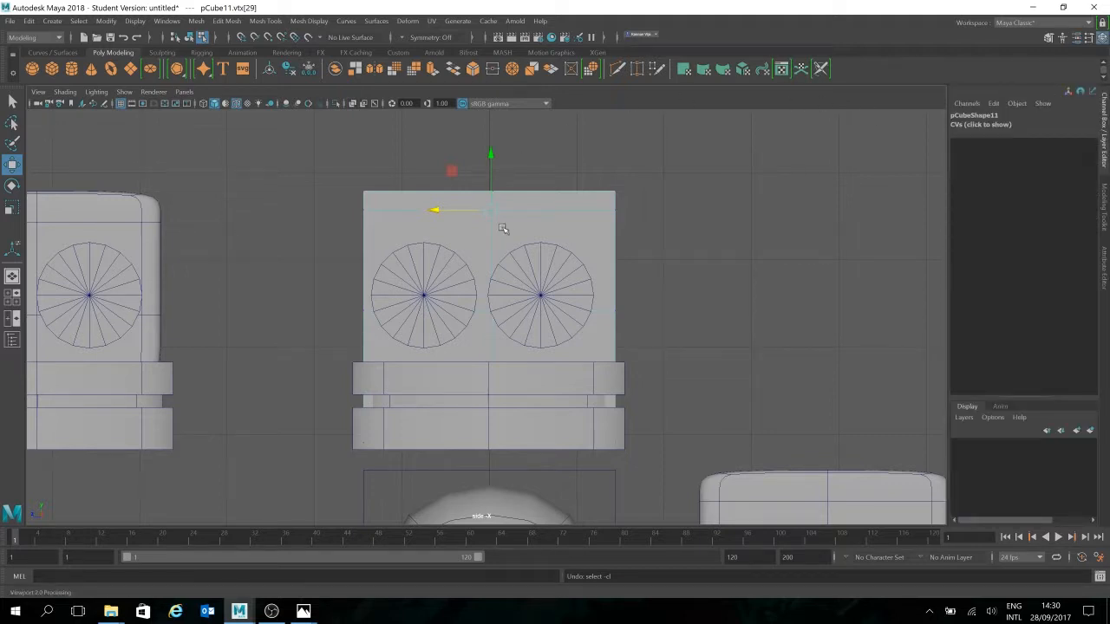
Reselect vertex vtx[29] in vertex mode and show the pCubeShape11 attributes
{"action": "right_click_drag", "start_coordinate": [507, 227], "coordinate": [554, 204]}
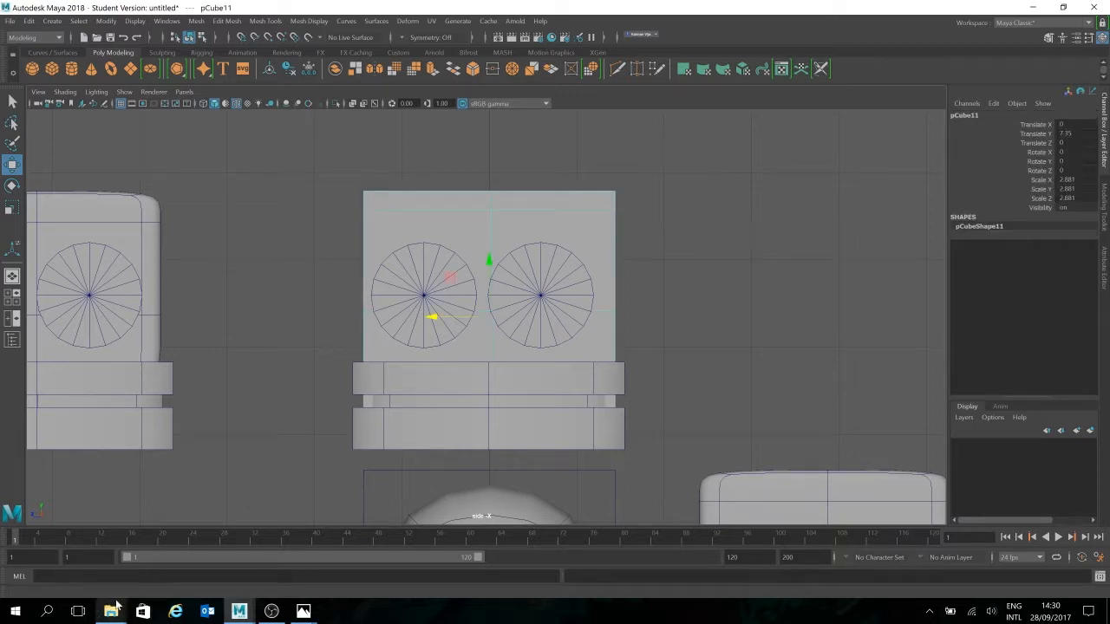
{"action": "right_click_drag", "start_coordinate": [480, 242], "coordinate": [425, 250]}
{"action": "left_click", "coordinate": [491, 207]}
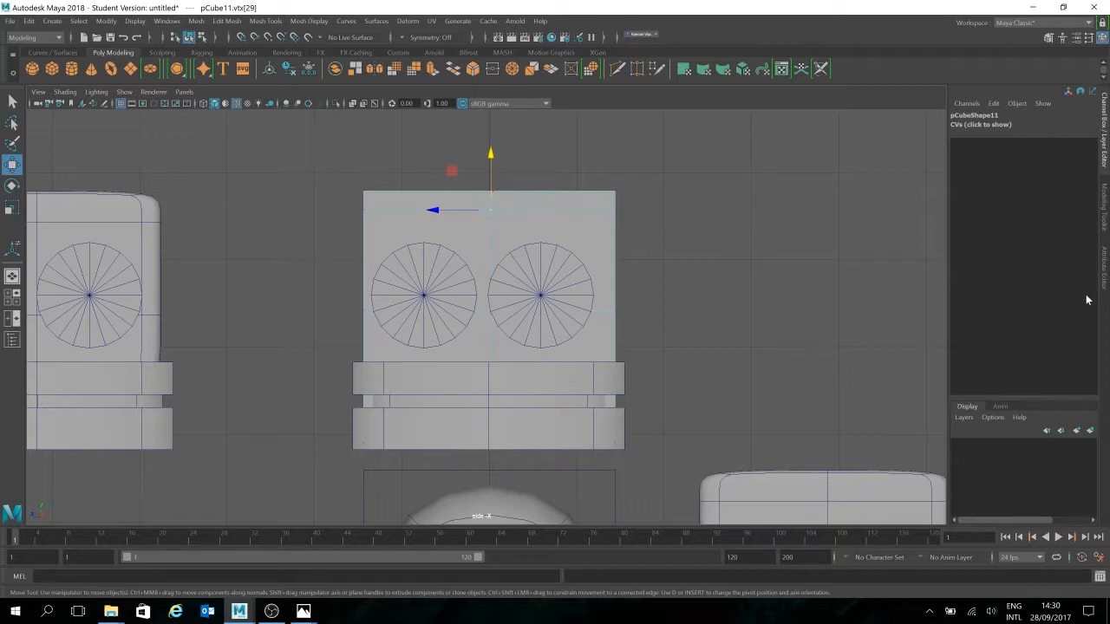
{"action": "left_click", "coordinate": [1105, 272]}
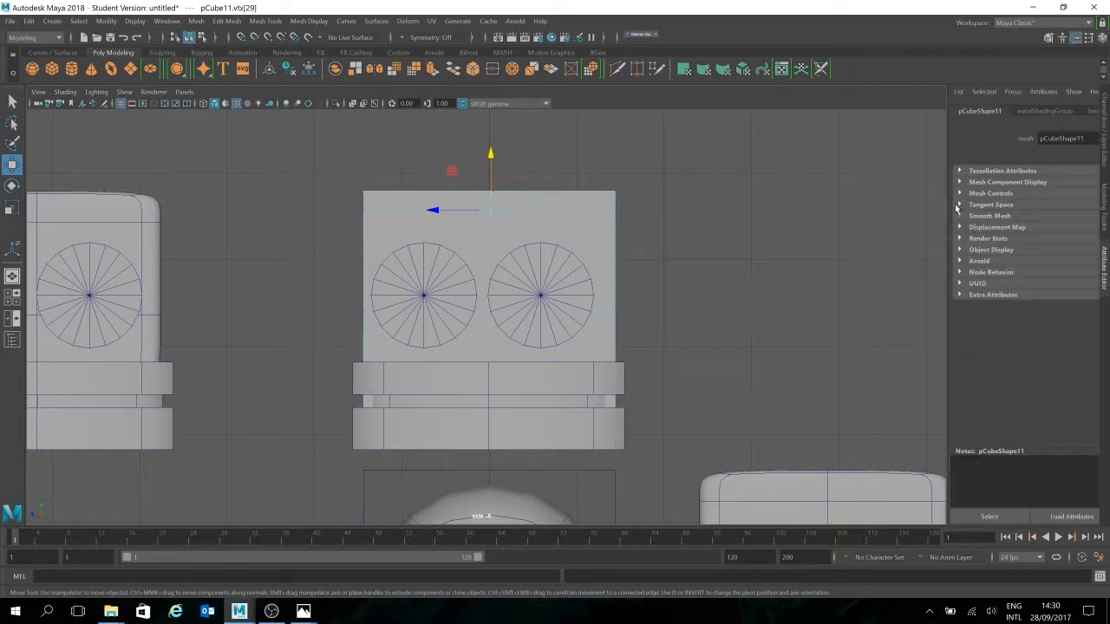
Widen the Attribute Editor and browse its selection list, attribute options and shading group tab
{"action": "left_click_drag", "start_coordinate": [950, 210], "coordinate": [869, 211]}
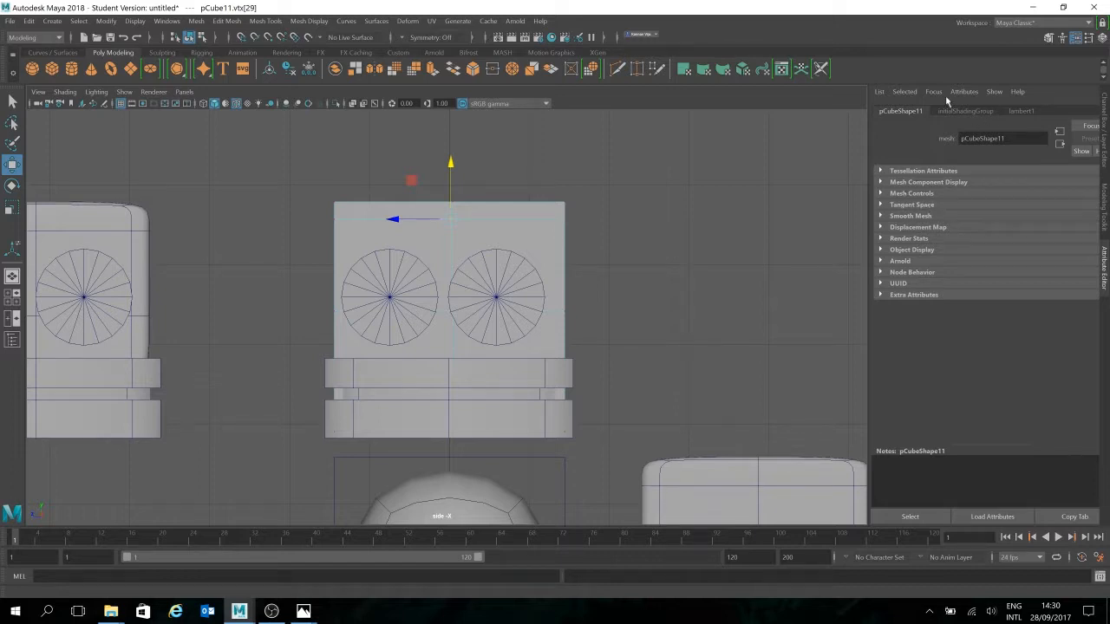
{"action": "left_click", "coordinate": [907, 92]}
{"action": "left_click", "coordinate": [913, 92]}
{"action": "left_click", "coordinate": [963, 92]}
{"action": "mouse_move", "coordinate": [998, 93]}
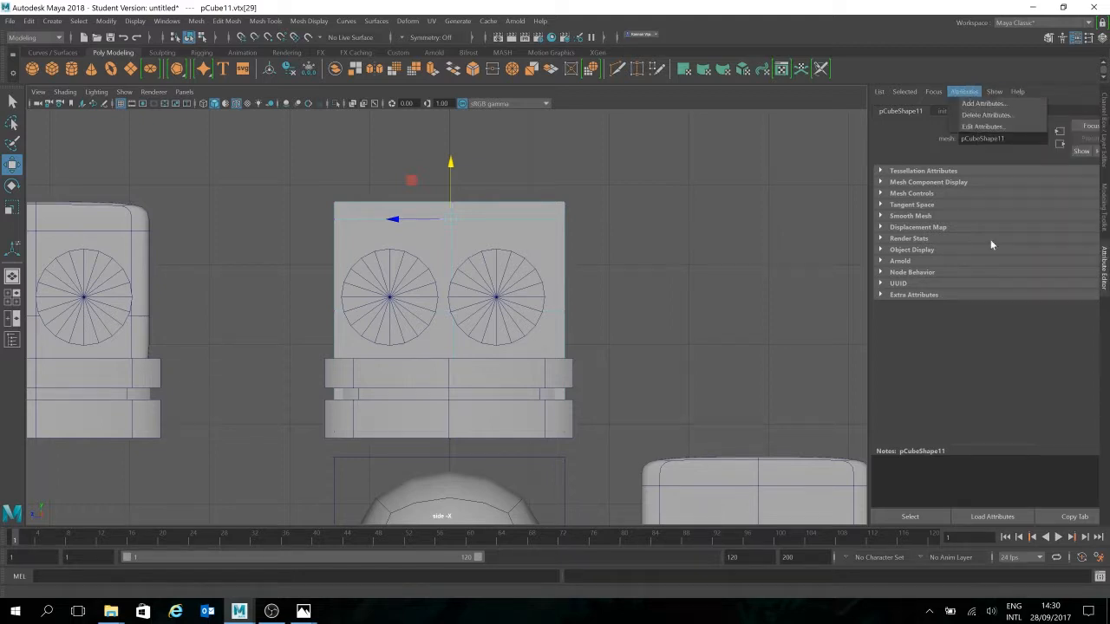
{"action": "left_click", "coordinate": [1004, 380]}
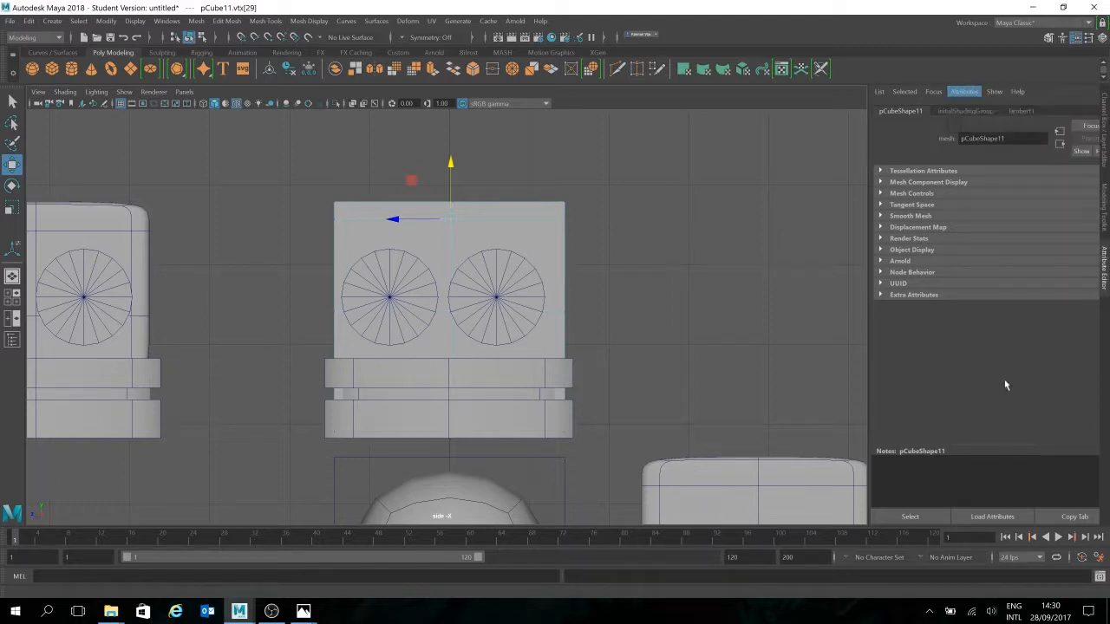
{"action": "left_click", "coordinate": [960, 112]}
{"action": "left_click", "coordinate": [900, 114]}
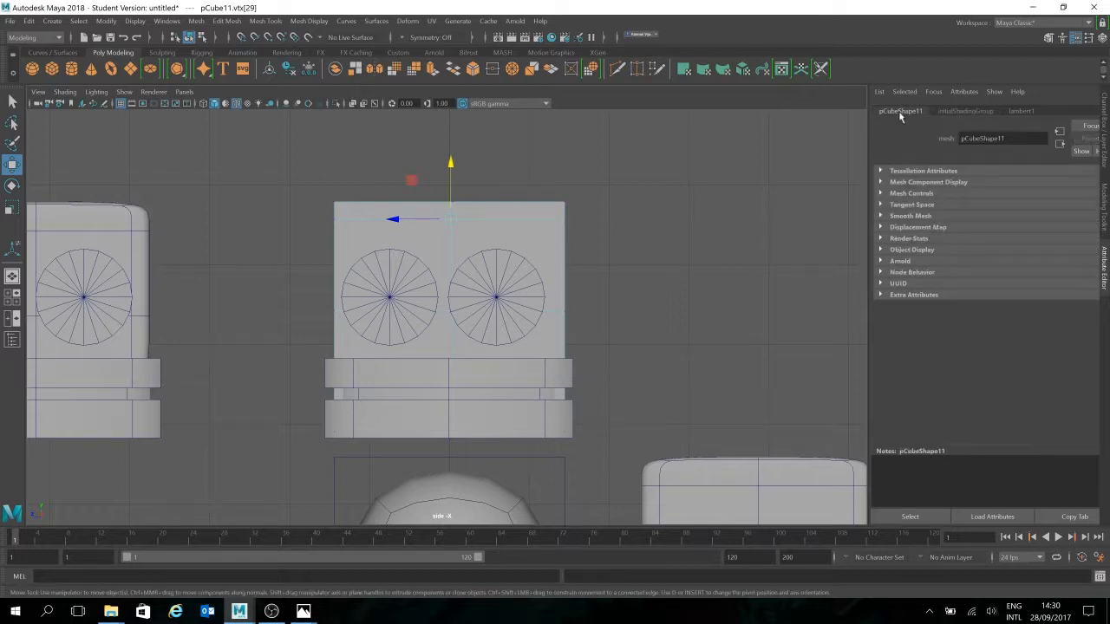
Browse pCubeShape11's Tessellation, Tangent Space, Object Display, Mesh Controls and Mesh Component Display sections
{"action": "left_click", "coordinate": [884, 173]}
{"action": "left_click", "coordinate": [883, 174]}
{"action": "left_click", "coordinate": [882, 205]}
{"action": "left_click", "coordinate": [882, 206]}
{"action": "left_click", "coordinate": [881, 250]}
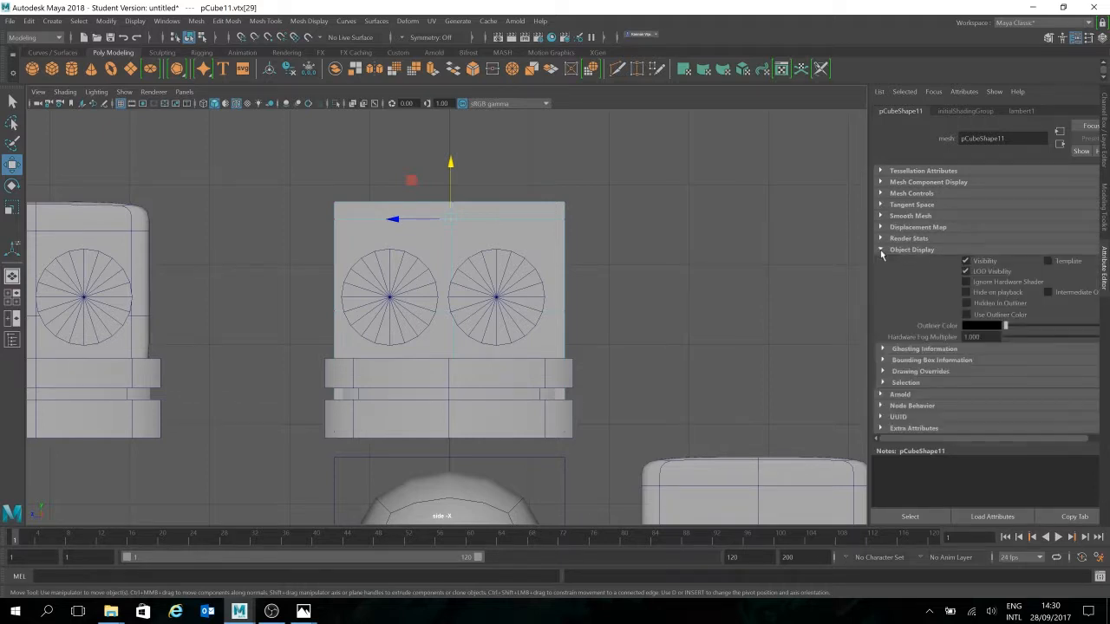
{"action": "left_click", "coordinate": [881, 250]}
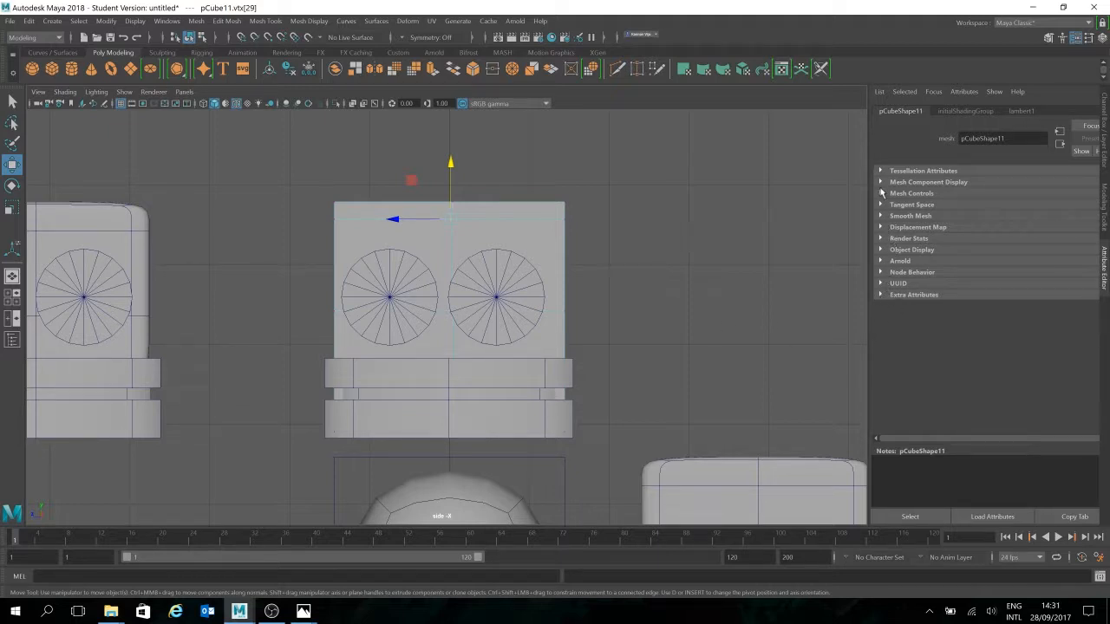
{"action": "left_click", "coordinate": [881, 193]}
{"action": "left_click", "coordinate": [881, 193]}
{"action": "left_click", "coordinate": [881, 182]}
{"action": "left_click", "coordinate": [881, 182]}
{"action": "left_click", "coordinate": [881, 172]}
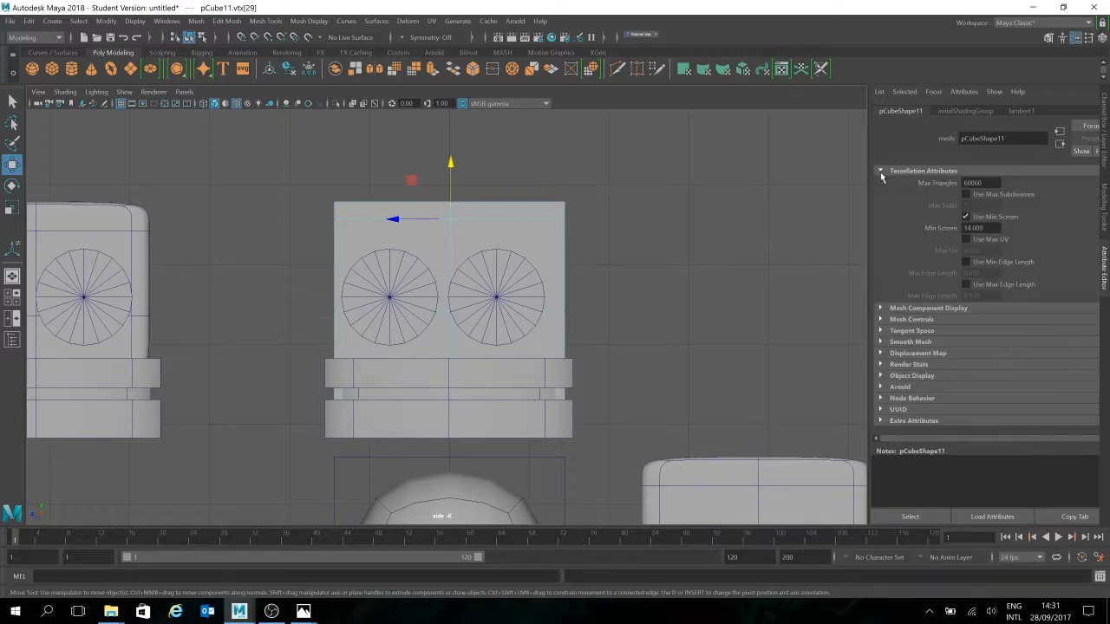
{"action": "left_click", "coordinate": [881, 174]}
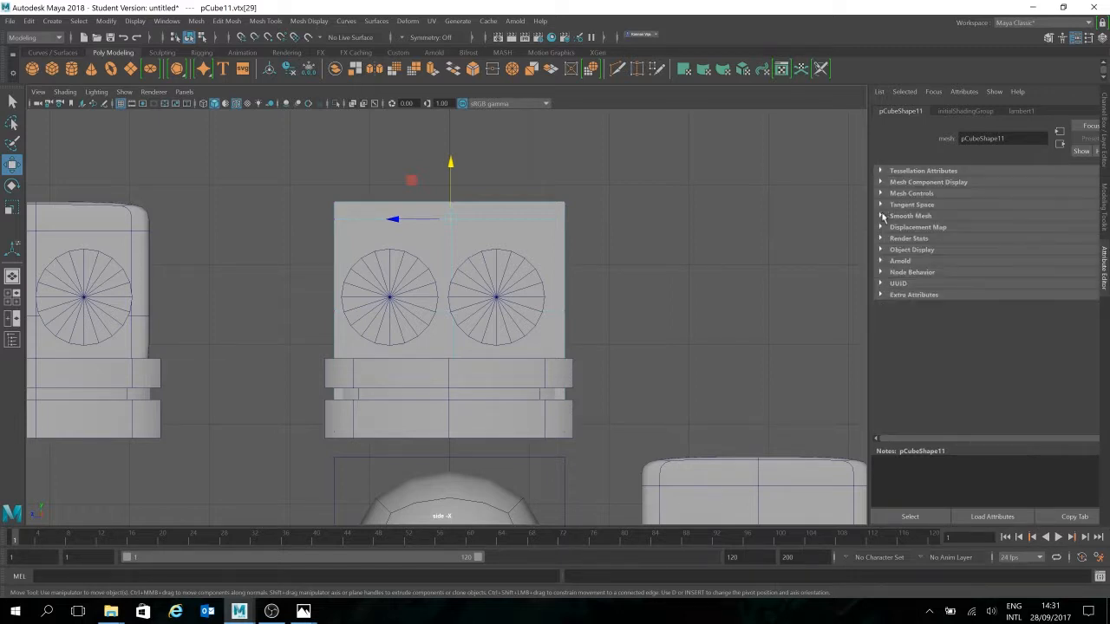
Cycle through object, edge and vertex modes and pick a vertex on the head's top edge
{"action": "right_click", "coordinate": [361, 243]}
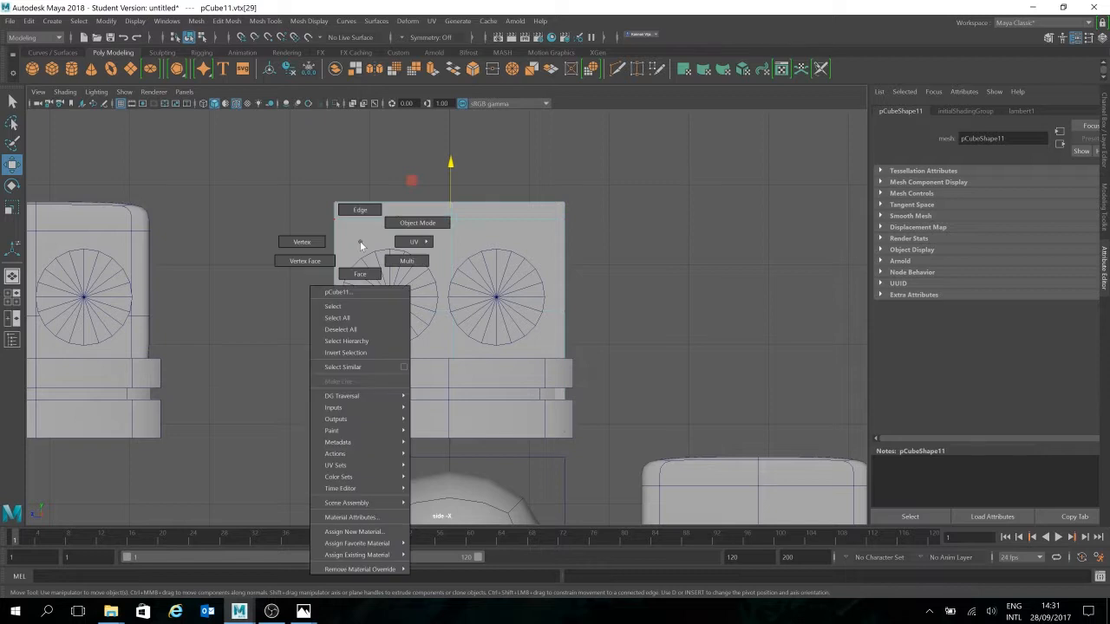
{"action": "left_click", "coordinate": [417, 224]}
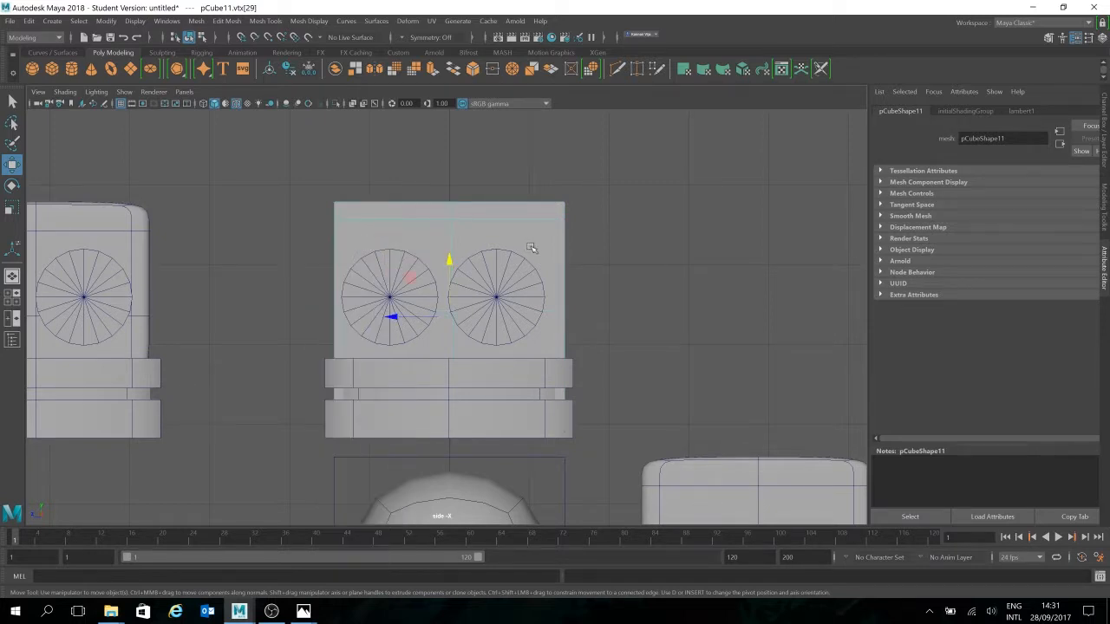
{"action": "left_click", "coordinate": [29, 21]}
{"action": "left_click", "coordinate": [52, 21]}
{"action": "right_click_drag", "start_coordinate": [488, 230], "coordinate": [487, 195]}
{"action": "left_click_drag", "start_coordinate": [470, 193], "coordinate": [446, 213]}
{"action": "right_click", "coordinate": [452, 212]}
{"action": "right_click_drag", "start_coordinate": [452, 209], "coordinate": [410, 216]}
{"action": "left_click", "coordinate": [453, 208]}
{"action": "left_click", "coordinate": [453, 201]}
{"action": "left_click", "coordinate": [451, 204]}
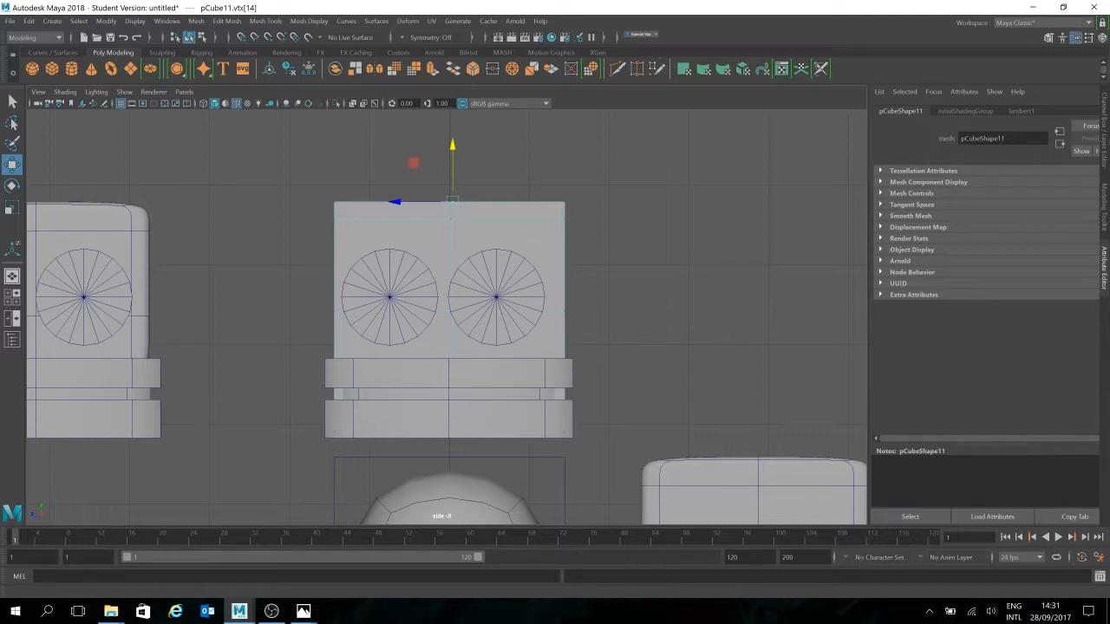
{"action": "left_click", "coordinate": [1104, 138]}
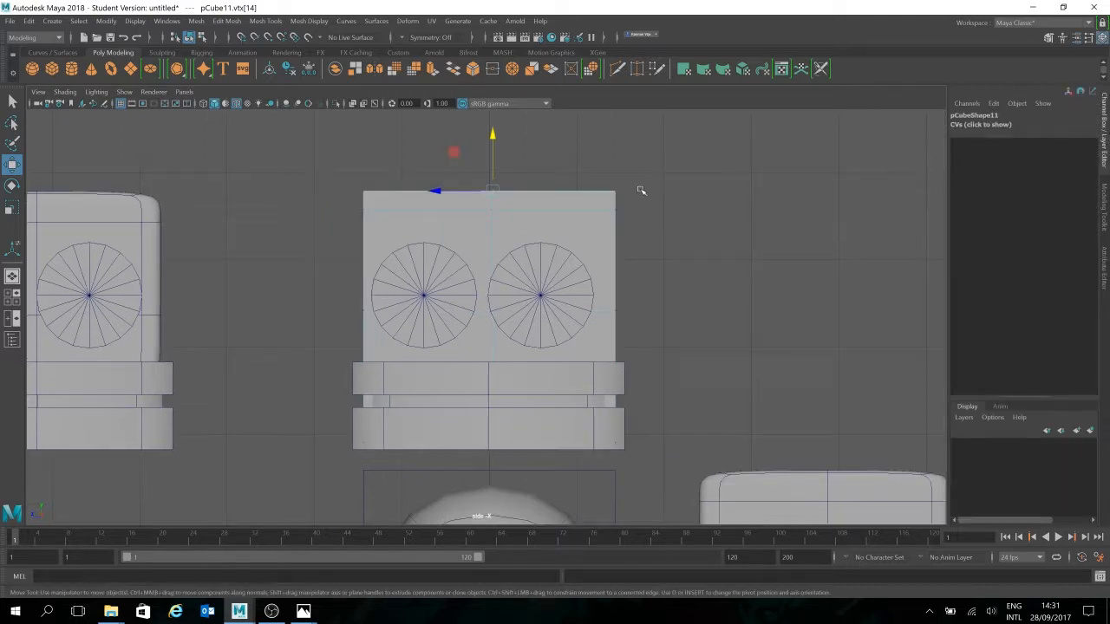
Select pCube11 in object mode and remove it with Edit > Delete by Type > History, then deselect
{"action": "right_click", "coordinate": [511, 208]}
{"action": "right_click_drag", "start_coordinate": [511, 206], "coordinate": [571, 190]}
{"action": "left_click", "coordinate": [9, 21]}
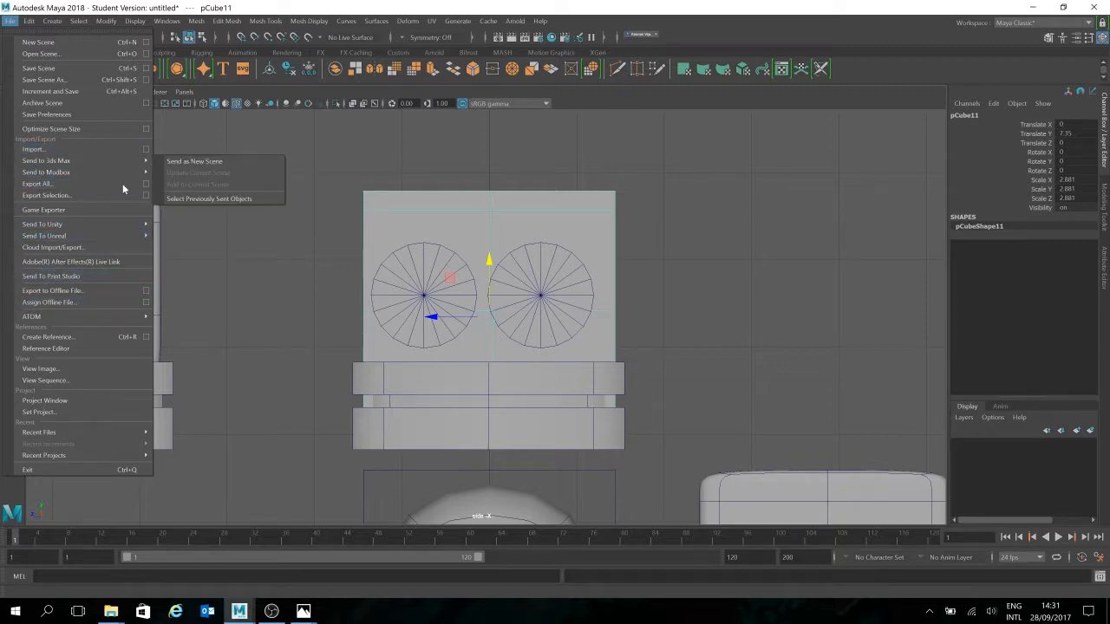
{"action": "mouse_move", "coordinate": [93, 165]}
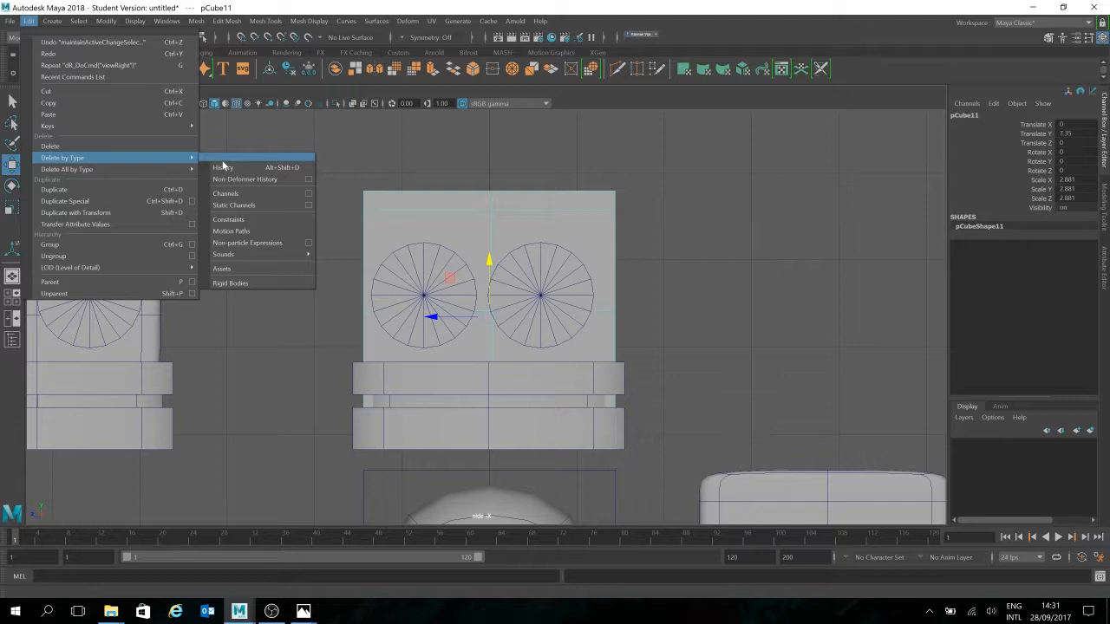
{"action": "left_click", "coordinate": [247, 177]}
{"action": "left_click", "coordinate": [700, 194]}
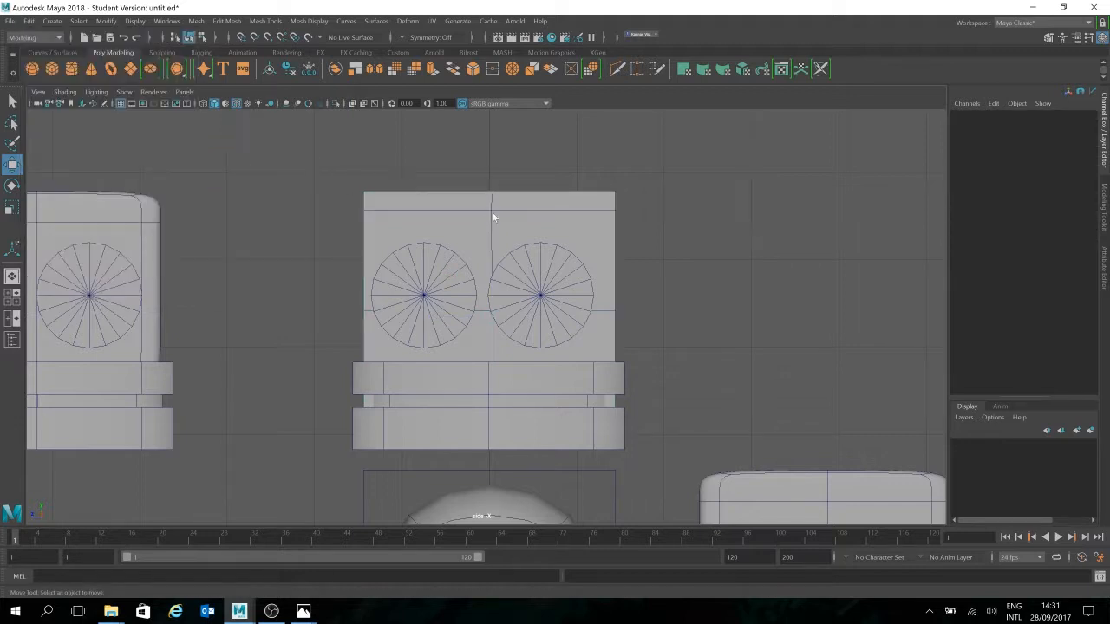
Set the head's top middle vertex to Z 0 in the Modeling Toolkit move settings
{"action": "right_click_drag", "start_coordinate": [492, 215], "coordinate": [439, 214]}
{"action": "left_click", "coordinate": [492, 190]}
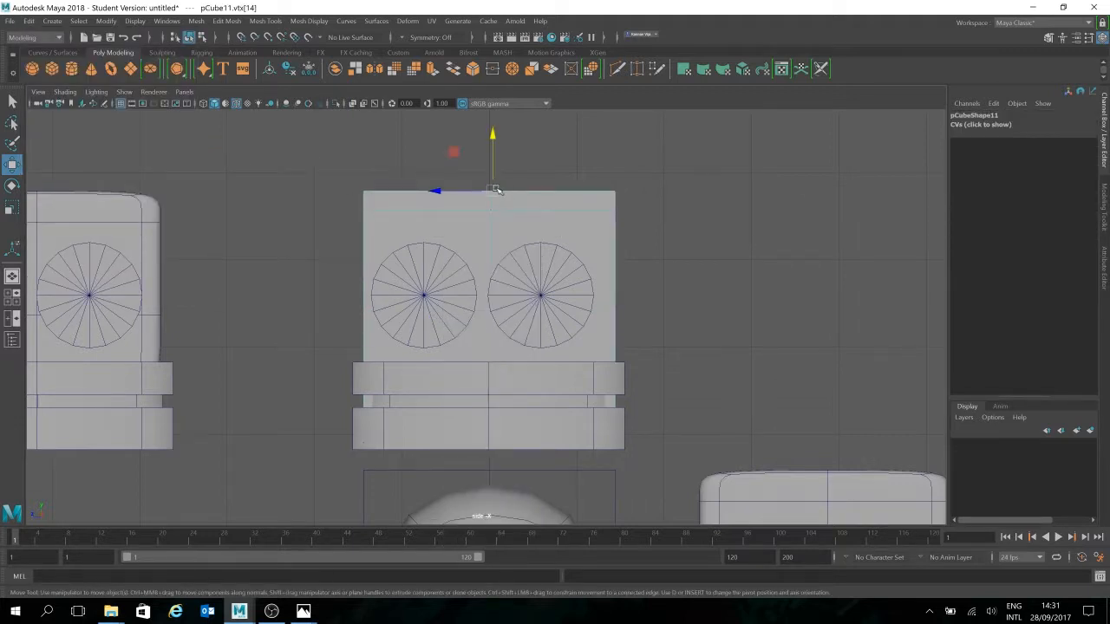
{"action": "left_click", "coordinate": [1105, 219]}
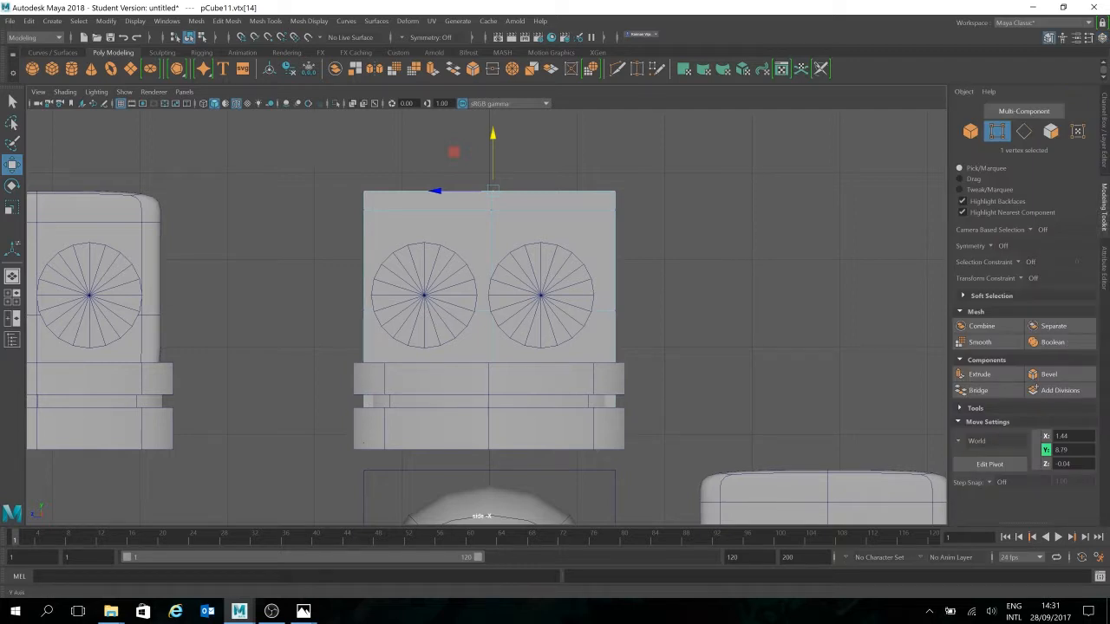
{"action": "left_click_drag", "start_coordinate": [1076, 450], "coordinate": [1006, 453]}
{"action": "left_click_drag", "start_coordinate": [1075, 464], "coordinate": [1010, 464]}
{"action": "type", "text": "0"}
{"action": "key", "text": "Return"}
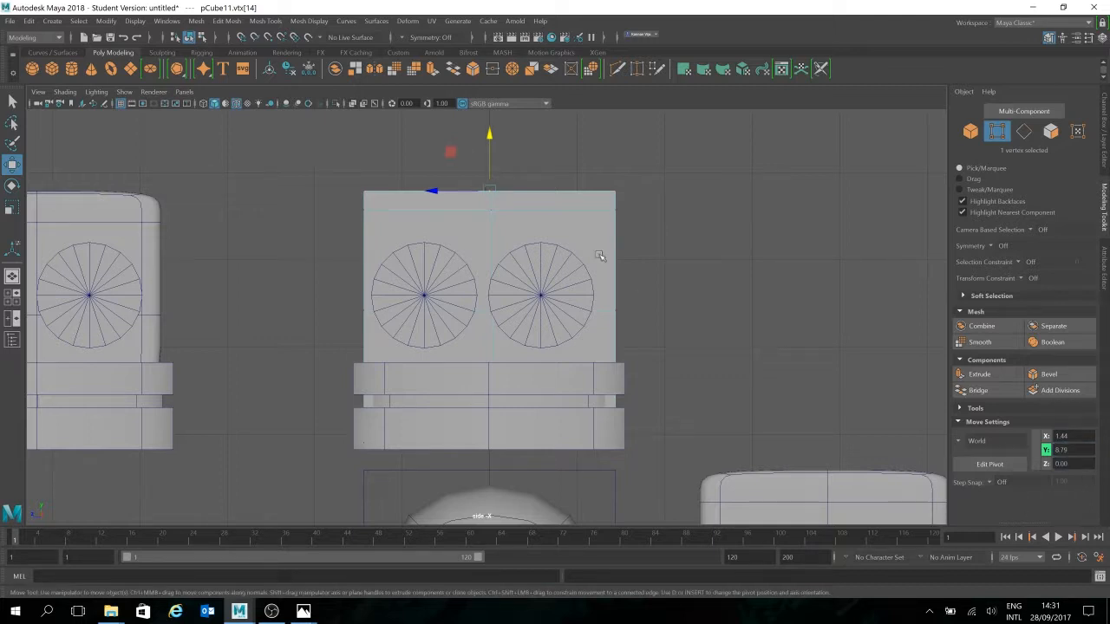
Switch to wireframe display and marquee-select the head's middle column of vertices
{"action": "left_click", "coordinate": [491, 210]}
{"action": "left_click_drag", "start_coordinate": [507, 229], "coordinate": [465, 451]}
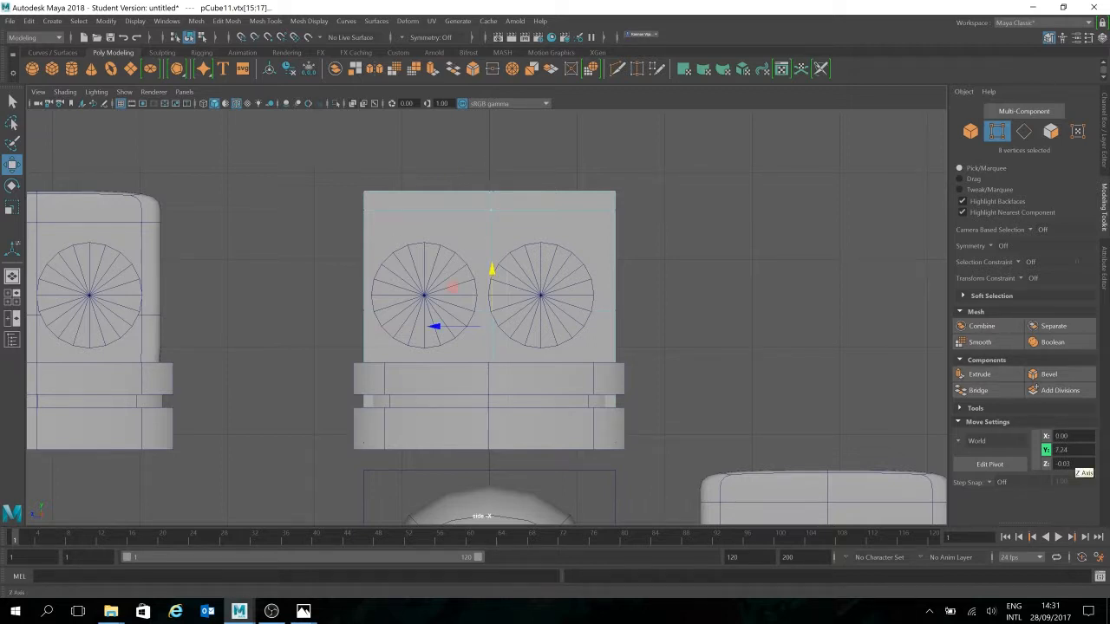
{"action": "key", "text": "4"}
{"action": "left_click", "coordinate": [529, 198]}
{"action": "left_click_drag", "start_coordinate": [516, 161], "coordinate": [472, 477]}
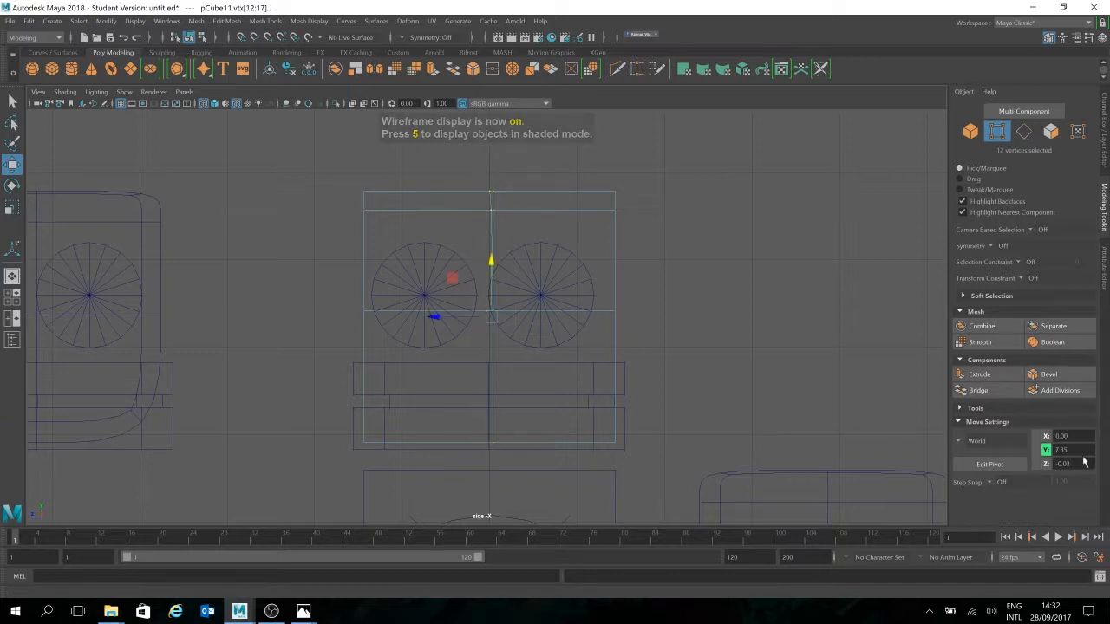
Align the selected middle-column vertices at Z 0 through the Move Settings Z field
{"action": "left_click_drag", "start_coordinate": [1077, 464], "coordinate": [962, 486]}
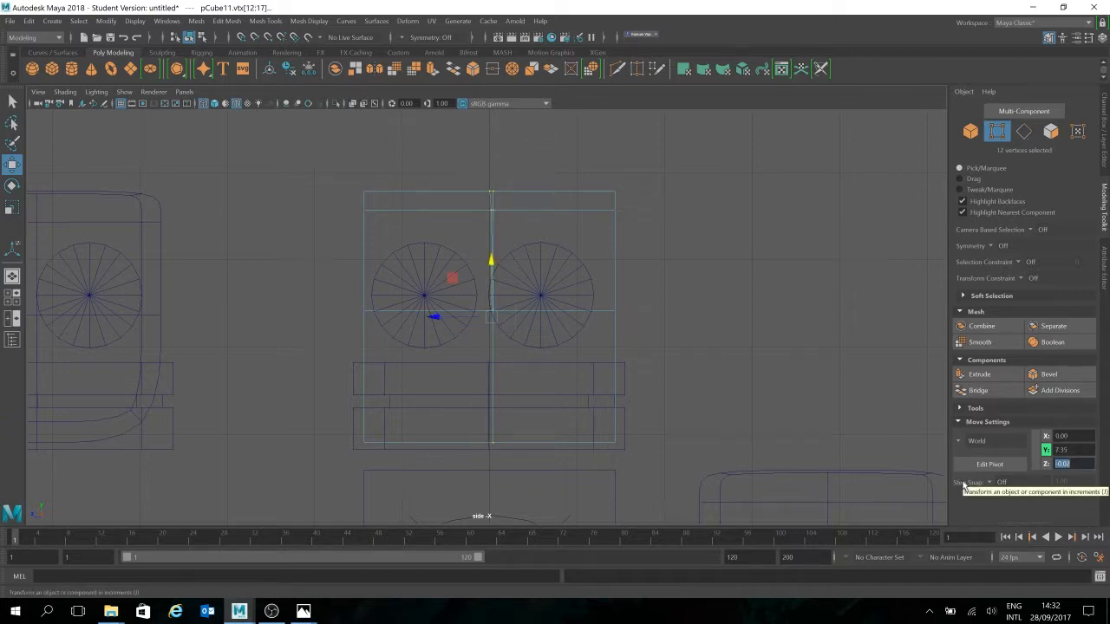
{"action": "type", "text": "0"}
{"action": "key", "text": "Return"}
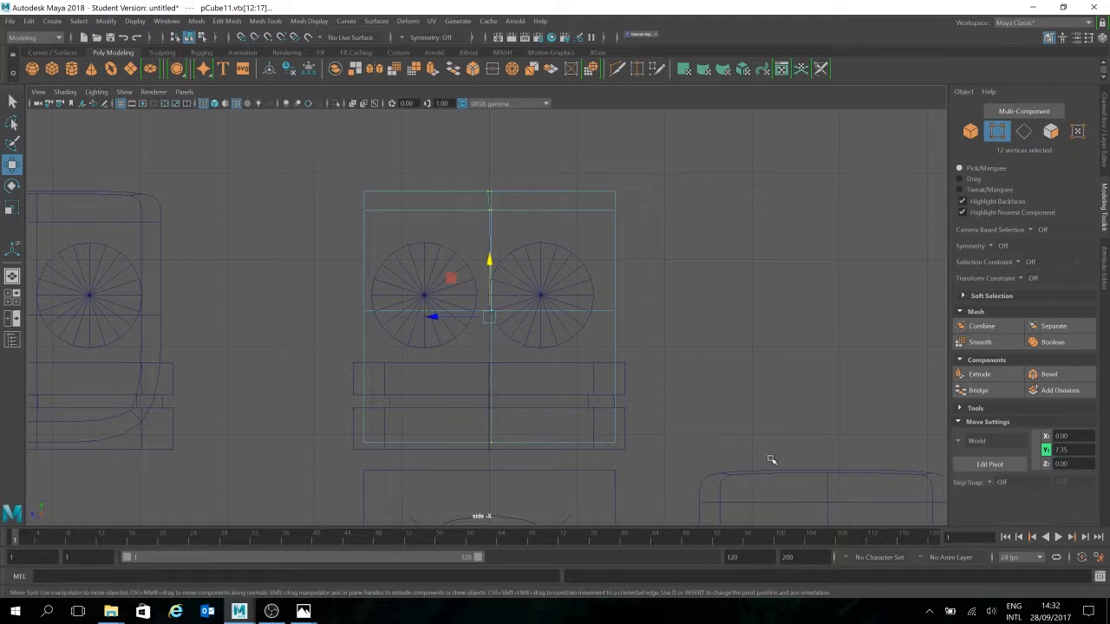
{"action": "mouse_move", "coordinate": [451, 317]}
{"action": "left_mouse_down"}
{"action": "mouse_move", "coordinate": [437, 318]}
{"action": "mouse_move", "coordinate": [449, 320]}
{"action": "left_mouse_up"}
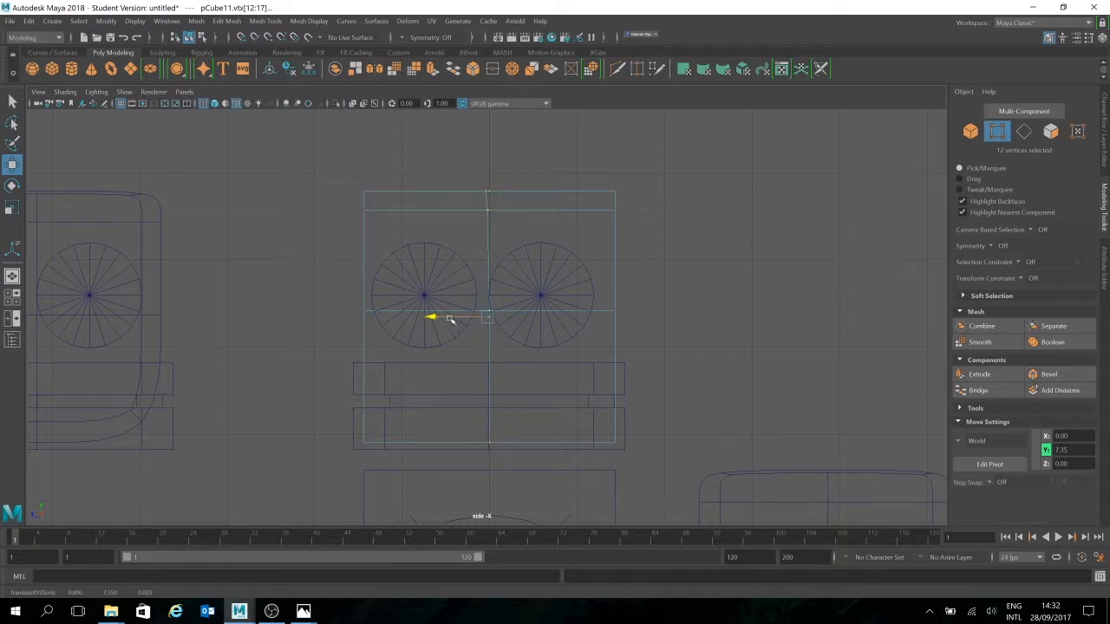
{"action": "left_click_drag", "start_coordinate": [1078, 466], "coordinate": [980, 467]}
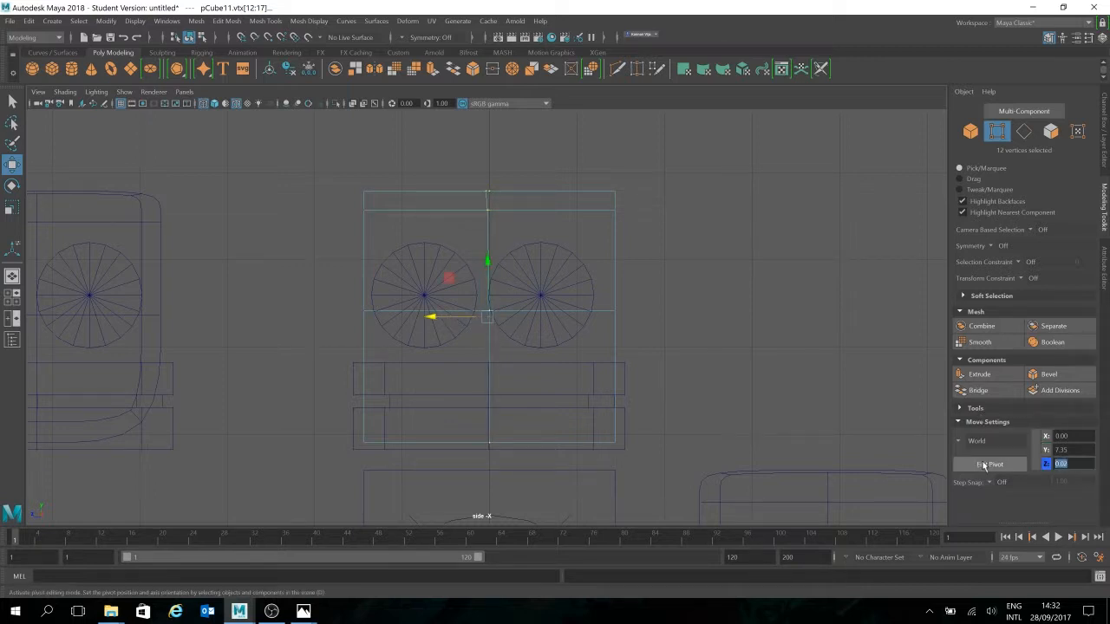
{"action": "type", "text": "0"}
{"action": "key", "text": "Return"}
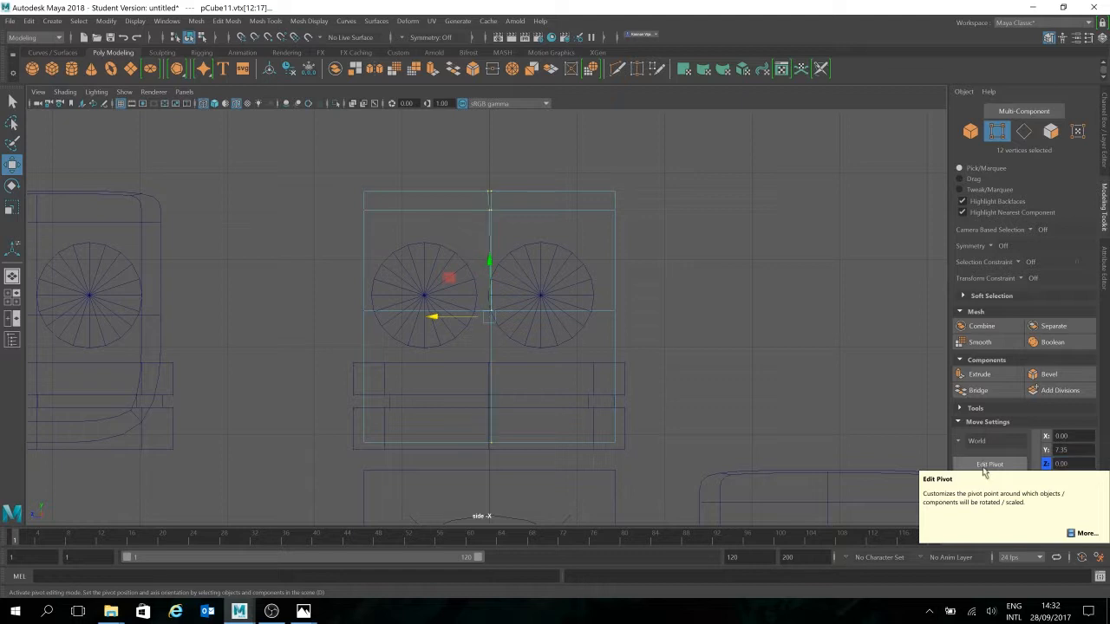
Reselect the 12 middle-column vertices and switch to the Scale tool
{"action": "left_click", "coordinate": [708, 310]}
{"action": "left_click_drag", "start_coordinate": [515, 166], "coordinate": [431, 502]}
{"action": "key", "text": "r"}
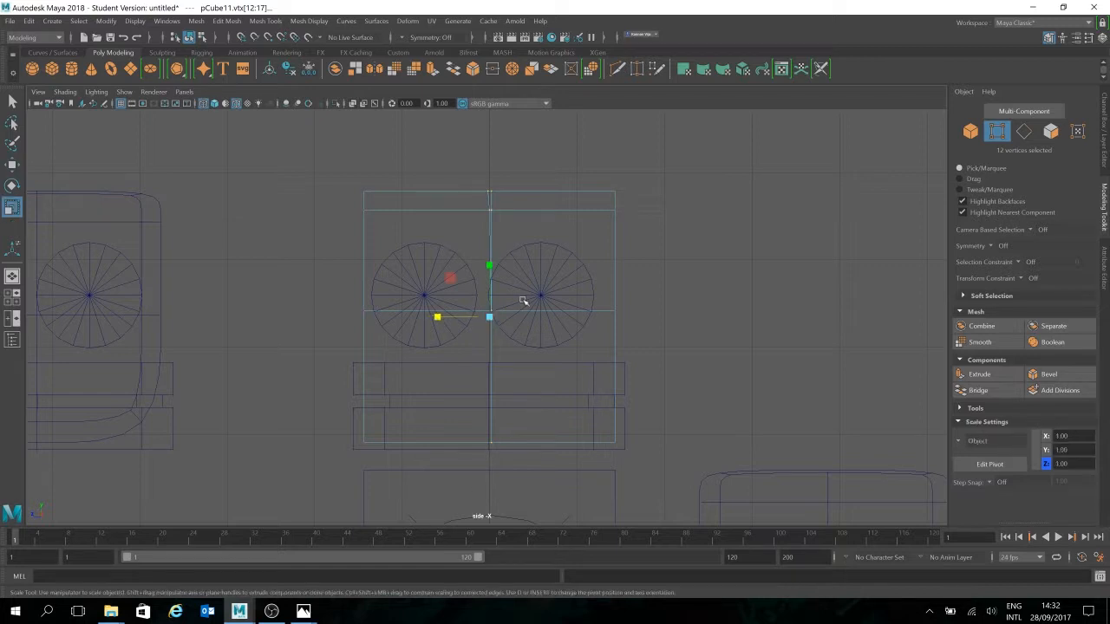
Look over the Channel Box and Modeling Toolkit, then open and close the Select Tool settings
{"action": "left_click", "coordinate": [439, 318]}
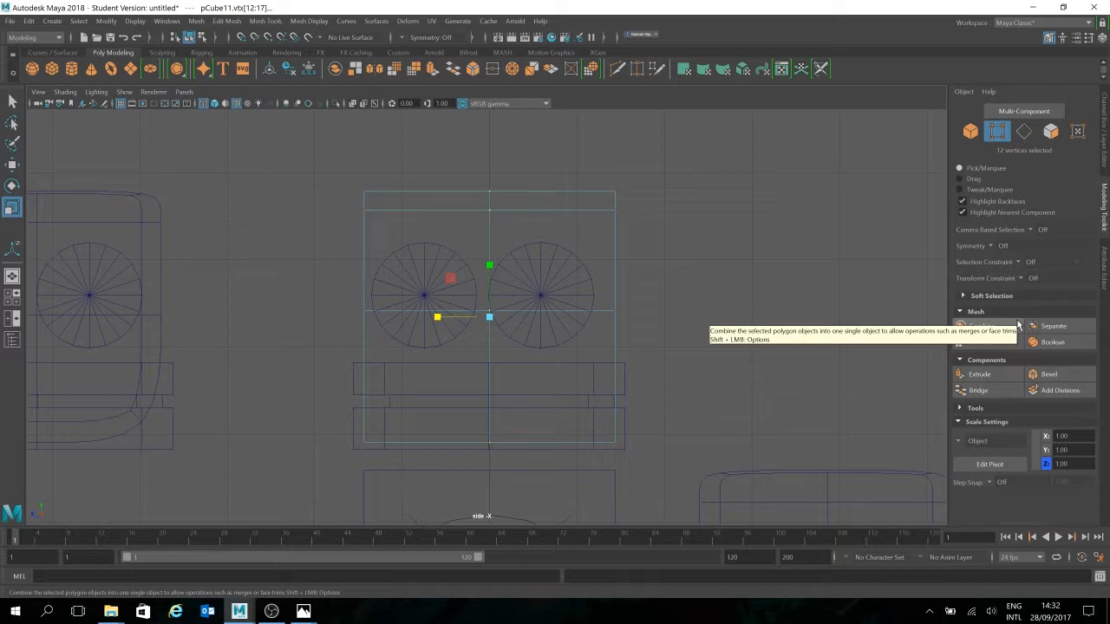
{"action": "left_click", "coordinate": [1104, 136]}
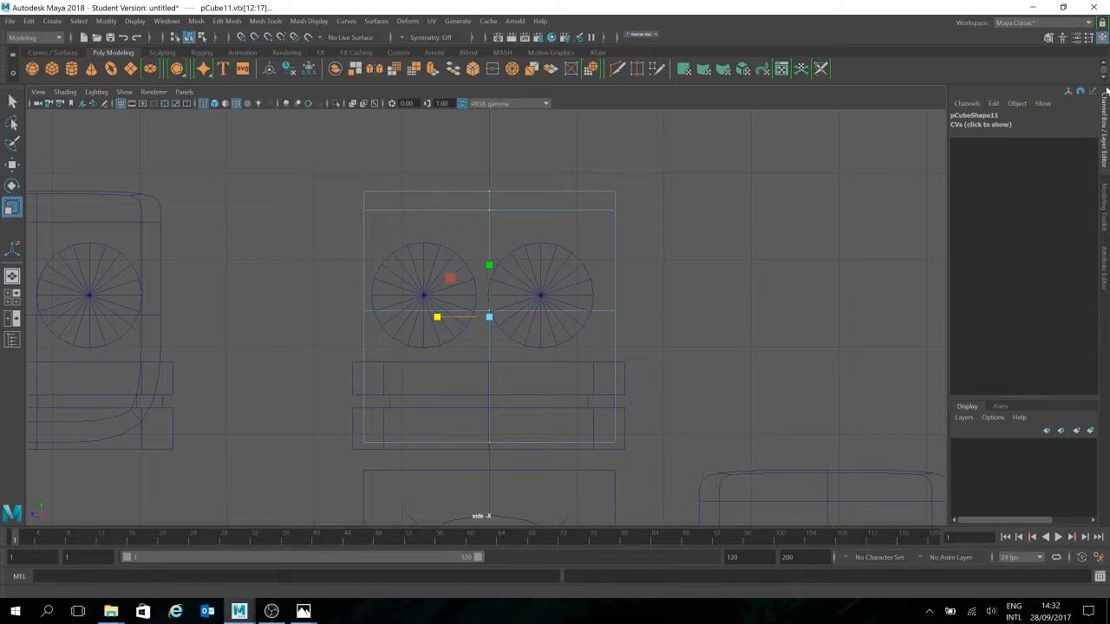
{"action": "left_click", "coordinate": [1105, 192]}
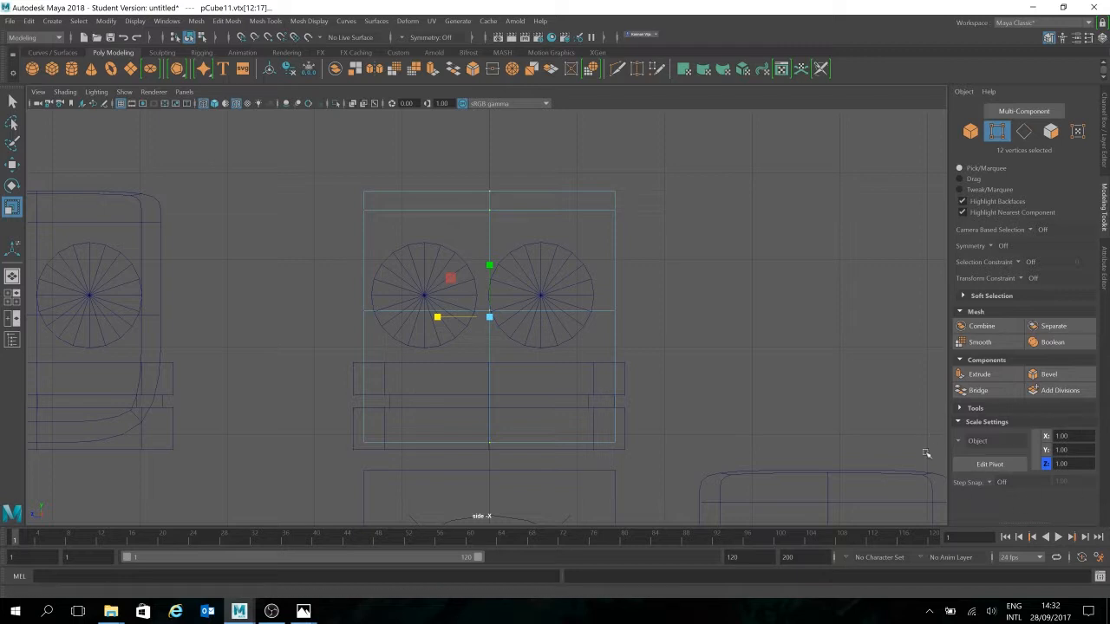
{"action": "left_click", "coordinate": [12, 102]}
{"action": "double_click", "coordinate": [12, 104]}
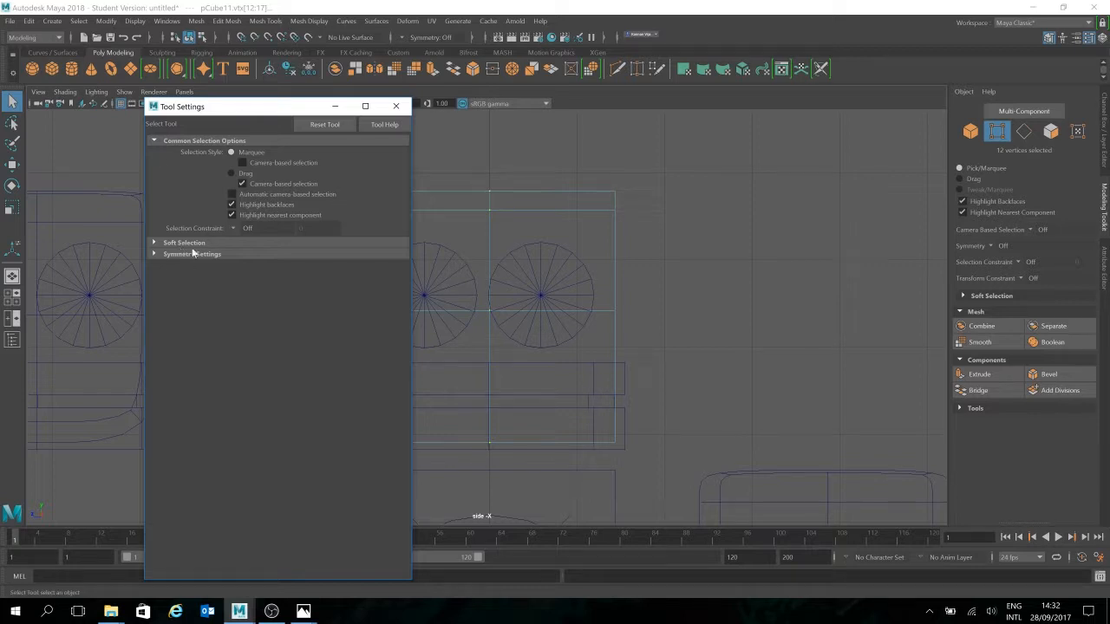
{"action": "left_click", "coordinate": [397, 106]}
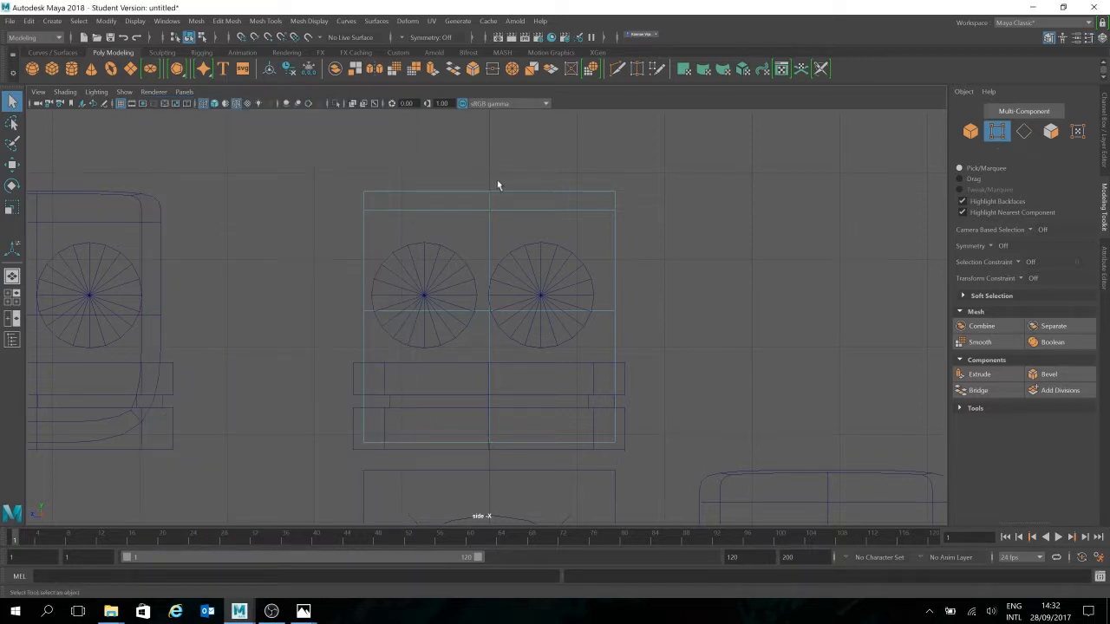
Marquee-select the top-centre edge vertices of pCube11 and switch to the Move tool with W
{"action": "left_click_drag", "start_coordinate": [512, 206], "coordinate": [513, 208]}
{"action": "key", "text": "w"}
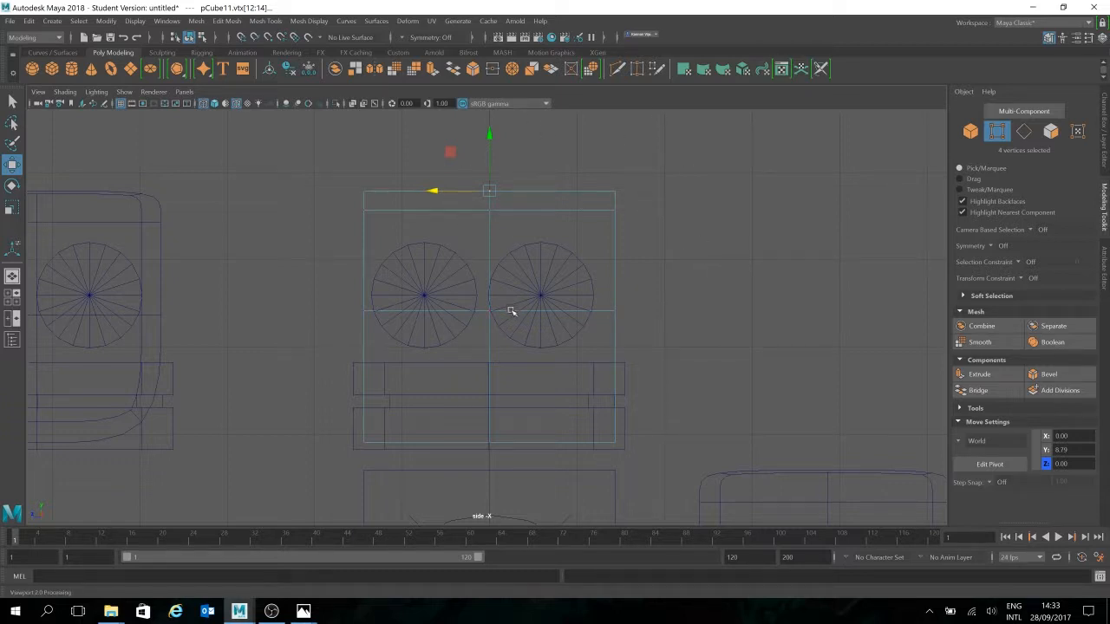
Deselect the vertices, then select and centre the neighbouring head pCube5 in view
{"action": "left_click", "coordinate": [213, 312]}
{"action": "middle_click_drag", "start_coordinate": [228, 306], "coordinate": [607, 288], "text": "alt"}
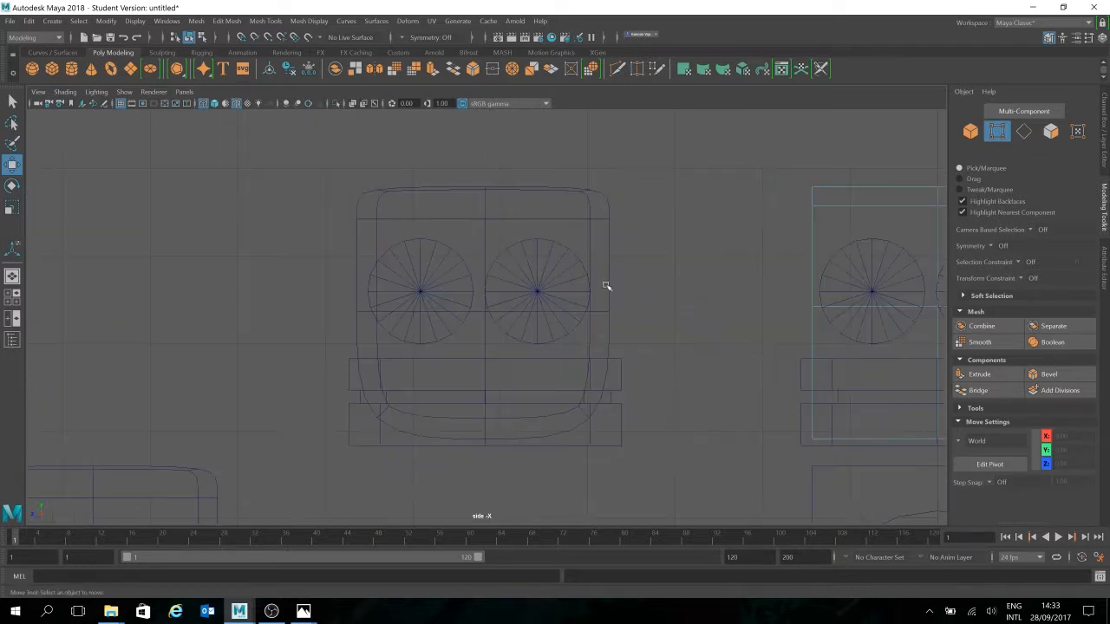
{"action": "left_click", "coordinate": [997, 132]}
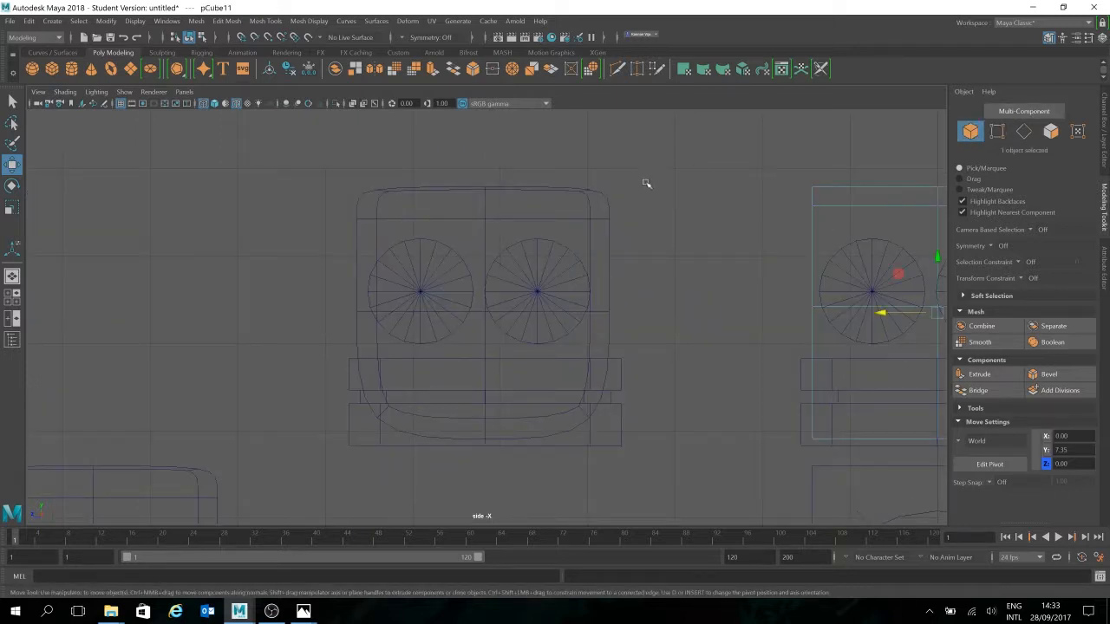
{"action": "left_click", "coordinate": [590, 205]}
{"action": "middle_click_drag", "start_coordinate": [810, 231], "coordinate": [423, 215], "text": "alt"}
{"action": "scroll", "coordinate": [422, 215], "scroll_direction": "down", "scroll_amount": 6}
{"action": "scroll", "coordinate": [505, 211], "scroll_direction": "up", "scroll_amount": 1}
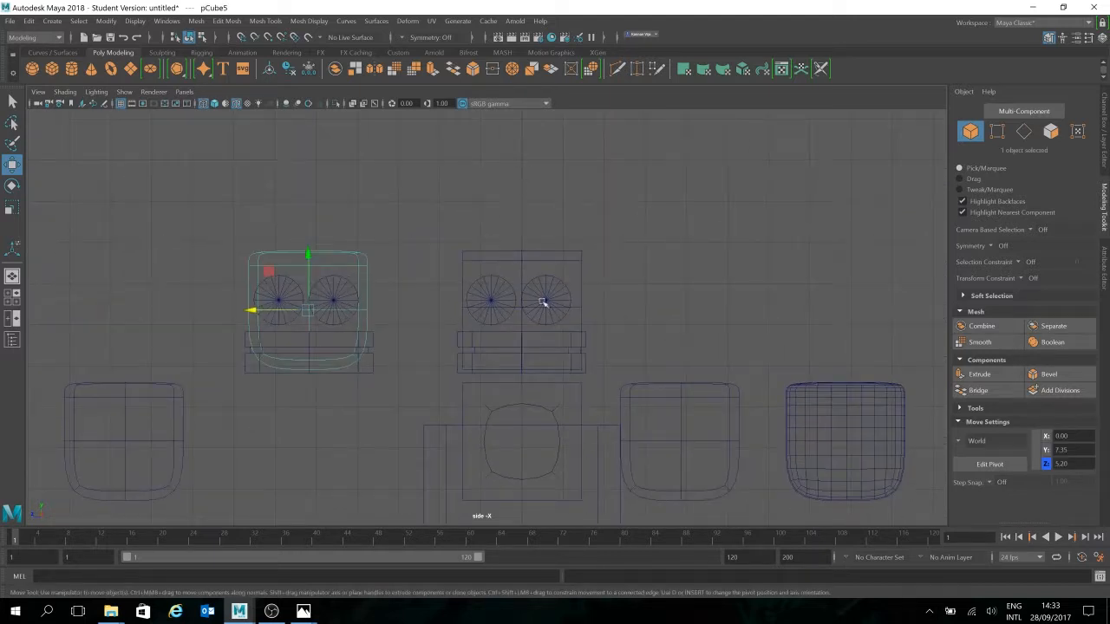
{"action": "middle_click_drag", "start_coordinate": [411, 162], "coordinate": [674, 188], "text": "alt"}
{"action": "scroll", "coordinate": [689, 231], "scroll_direction": "up", "scroll_amount": 1}
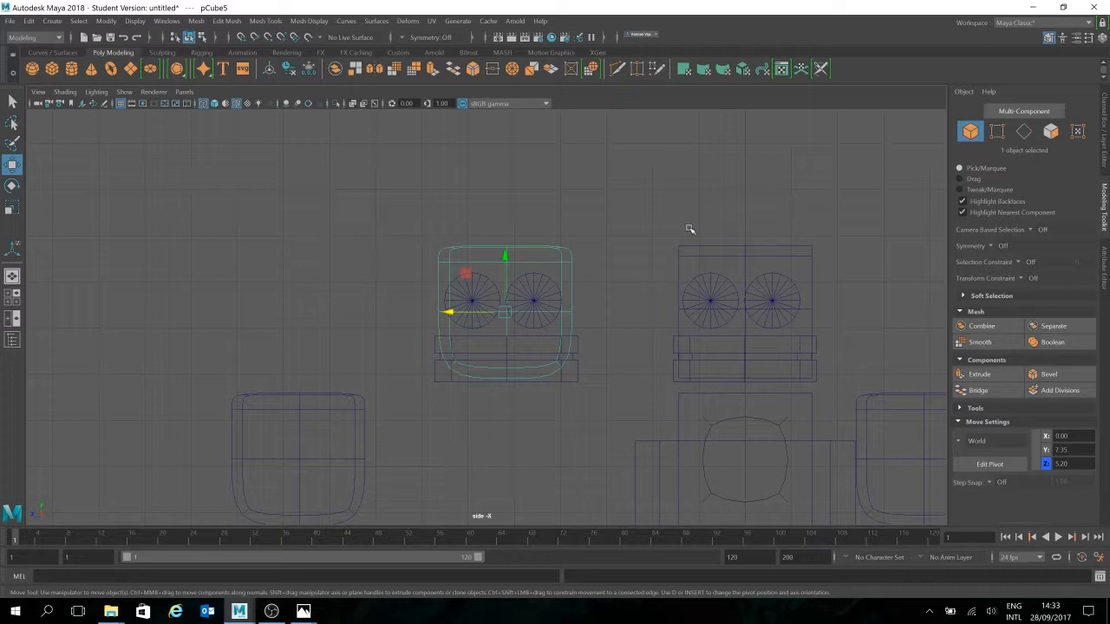
Set pCube5's top middle vertex to Z 5.16, matching a neighbouring top vertex, then deselect
{"action": "left_click", "coordinate": [999, 137]}
{"action": "scroll", "coordinate": [521, 220], "scroll_direction": "up", "scroll_amount": 4}
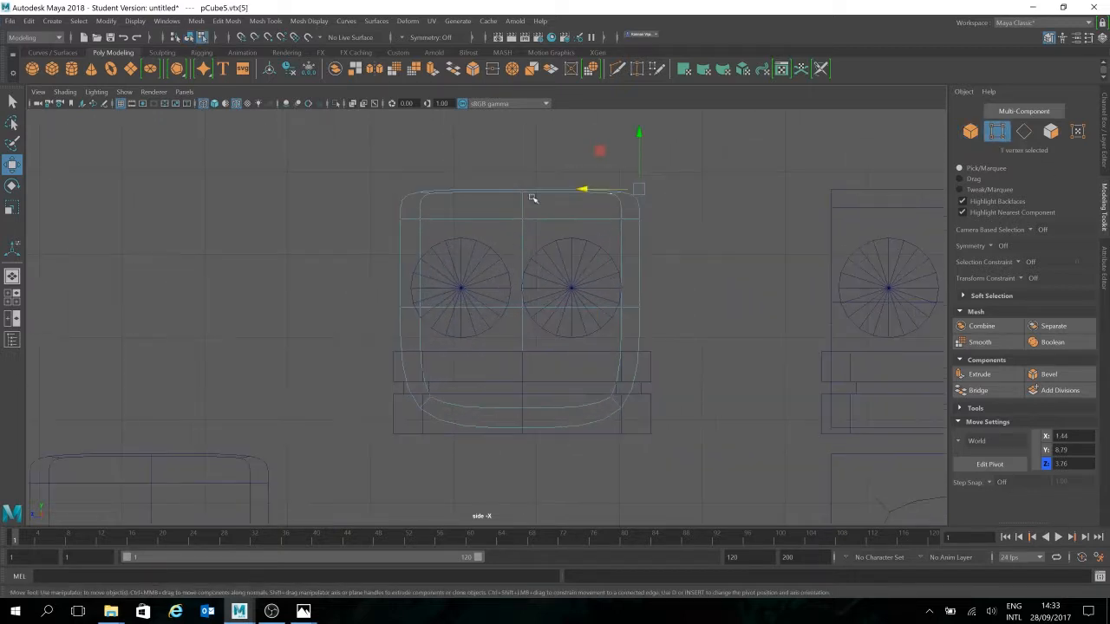
{"action": "left_click", "coordinate": [524, 192]}
{"action": "left_click_drag", "start_coordinate": [477, 189], "coordinate": [408, 188]}
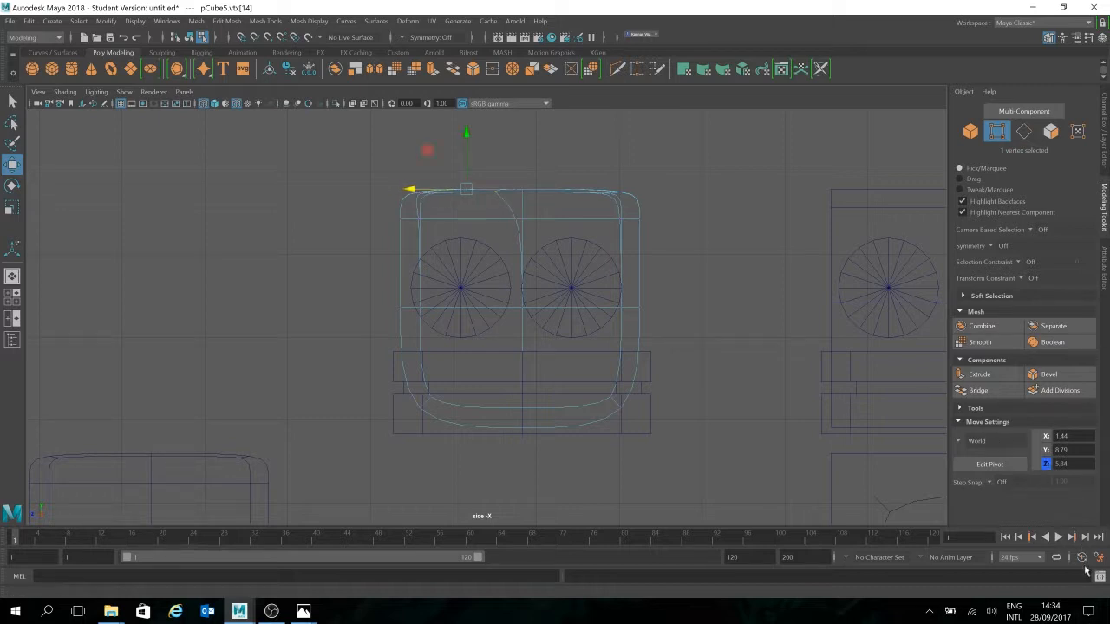
{"action": "scroll", "coordinate": [564, 228], "scroll_direction": "up", "scroll_amount": 4}
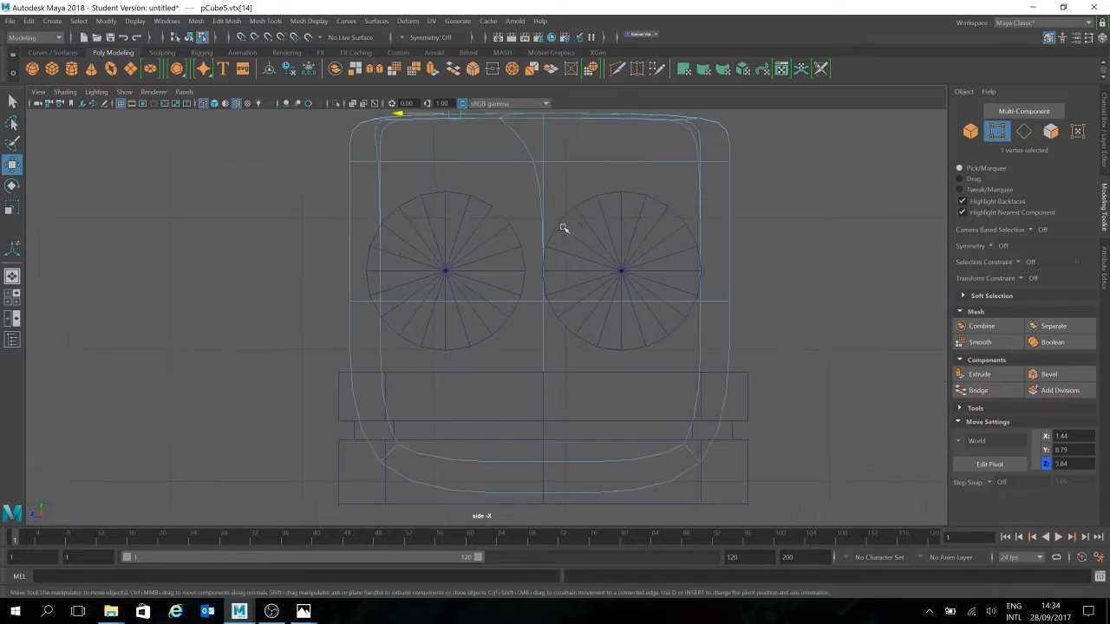
{"action": "left_click", "coordinate": [548, 152]}
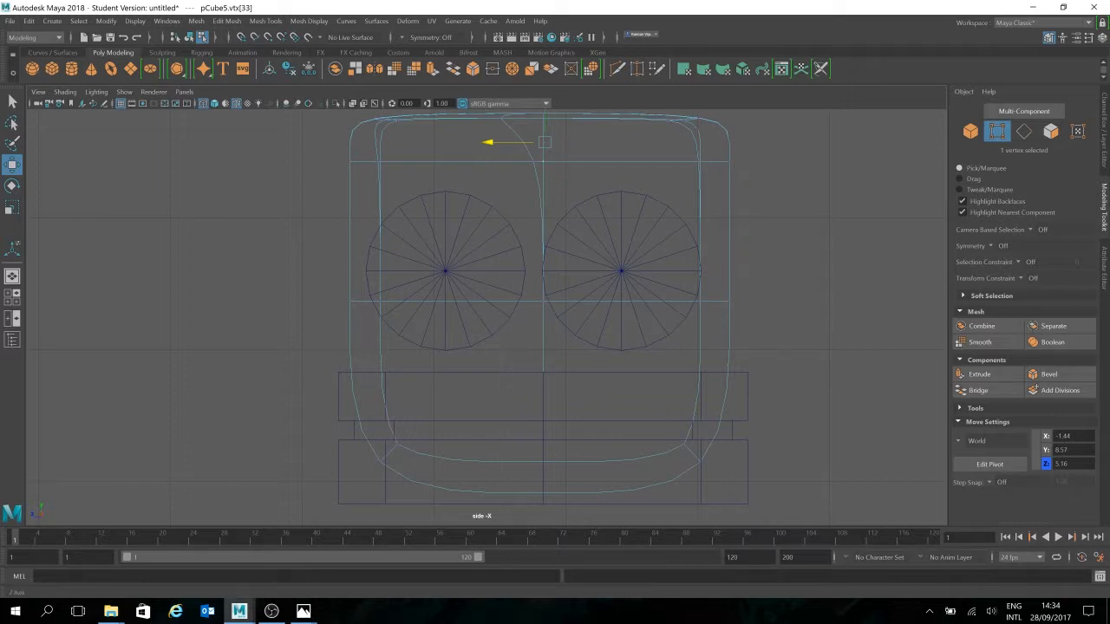
{"action": "double_click", "coordinate": [1062, 464]}
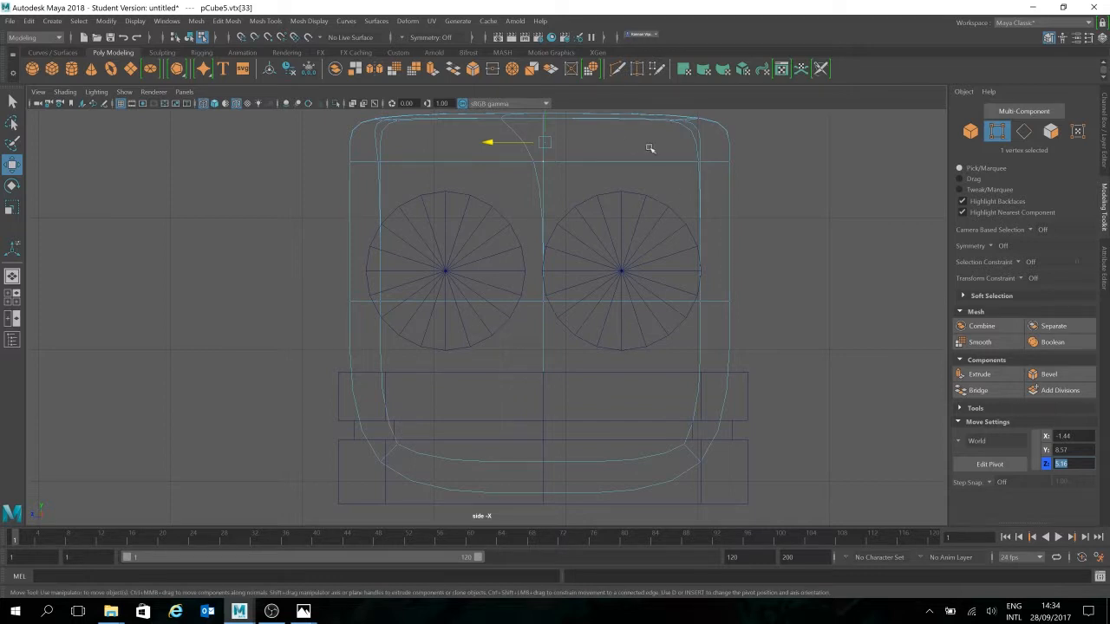
{"action": "left_click", "coordinate": [504, 119]}
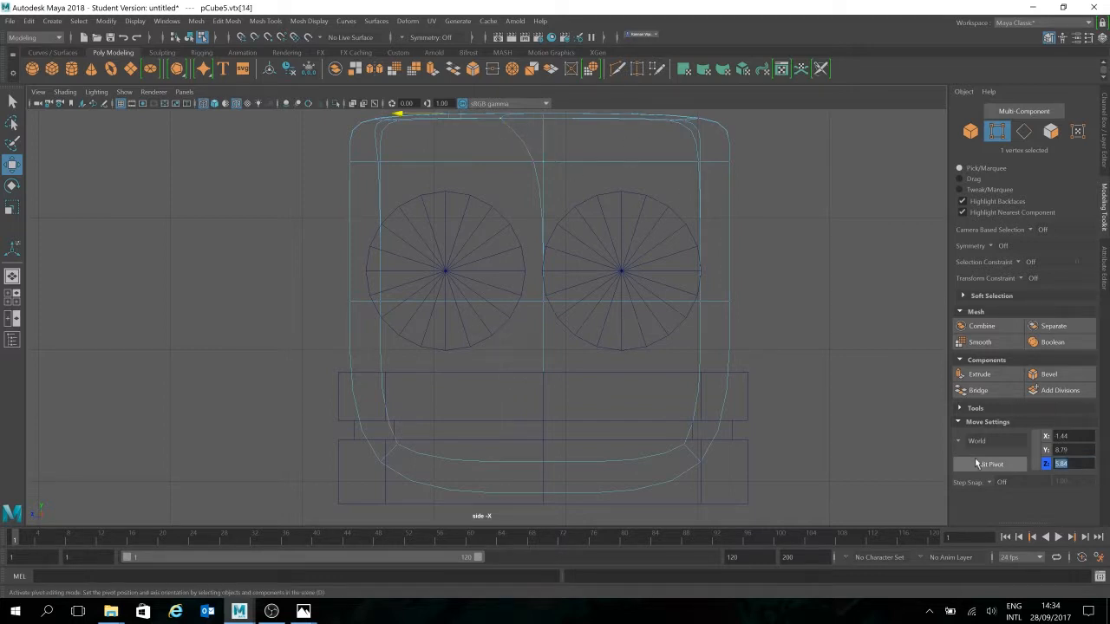
{"action": "type", "text": "5.16"}
{"action": "key", "text": "Return"}
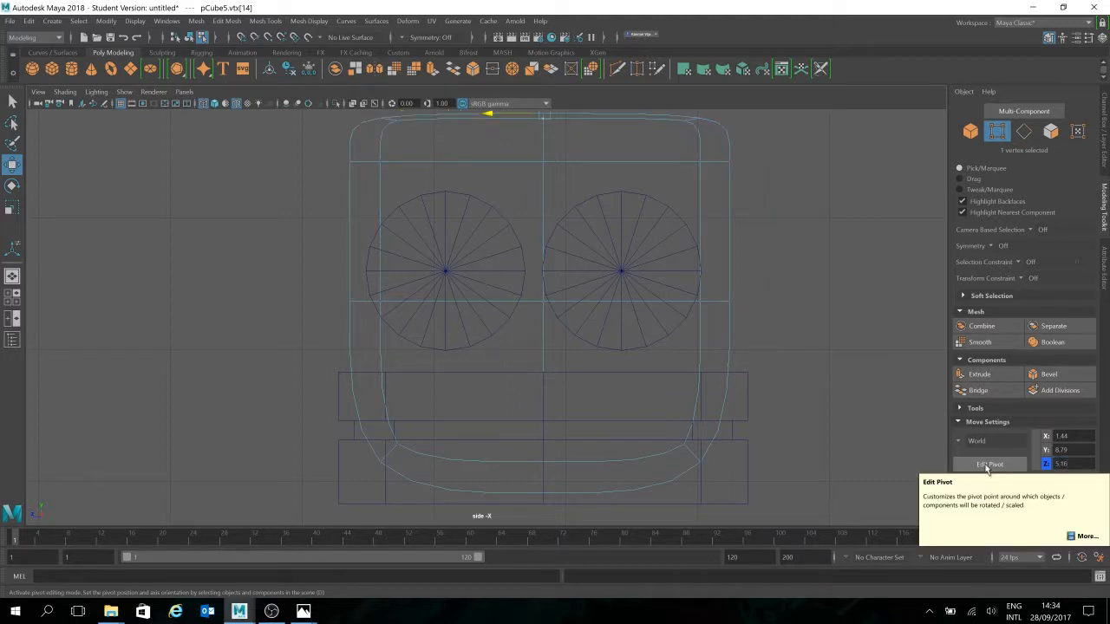
{"action": "left_click", "coordinate": [828, 392]}
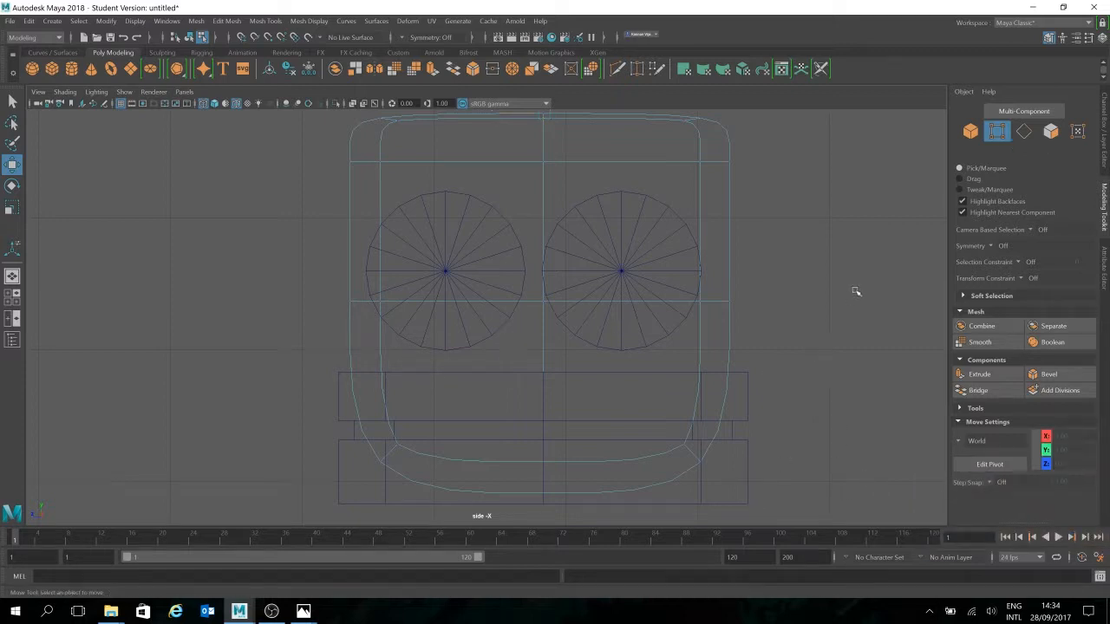
Frame all objects, switch to the Perspective camera via the hotbox, and turn on shaded display
{"action": "key", "text": "a"}
{"action": "scroll", "coordinate": [807, 328], "scroll_direction": "up", "scroll_amount": 1}
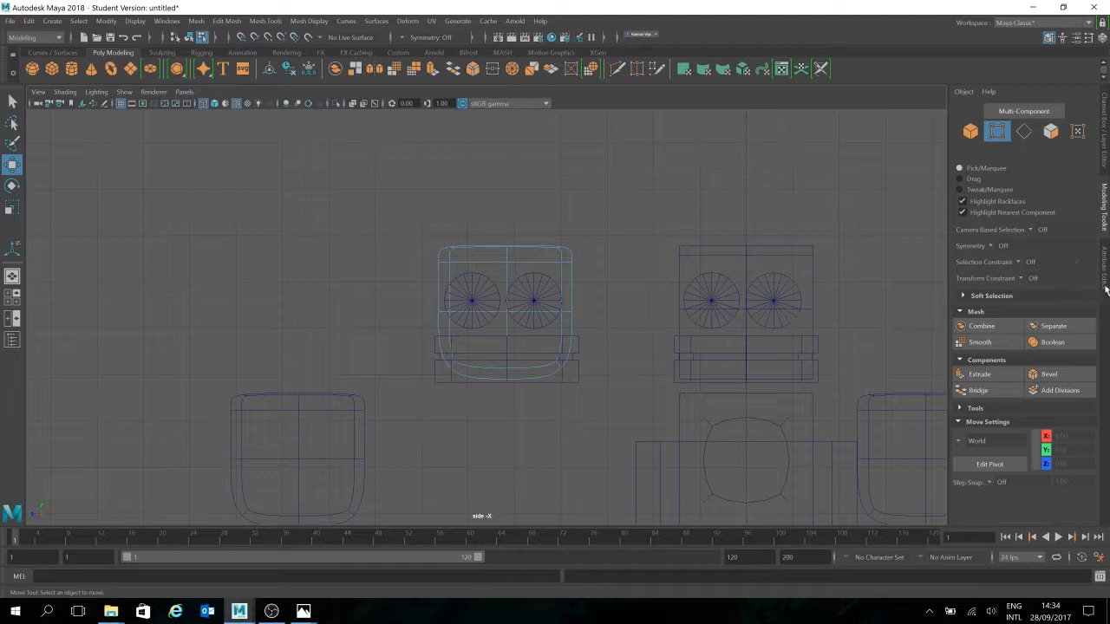
{"action": "left_click", "coordinate": [970, 131]}
{"action": "left_click", "coordinate": [690, 275]}
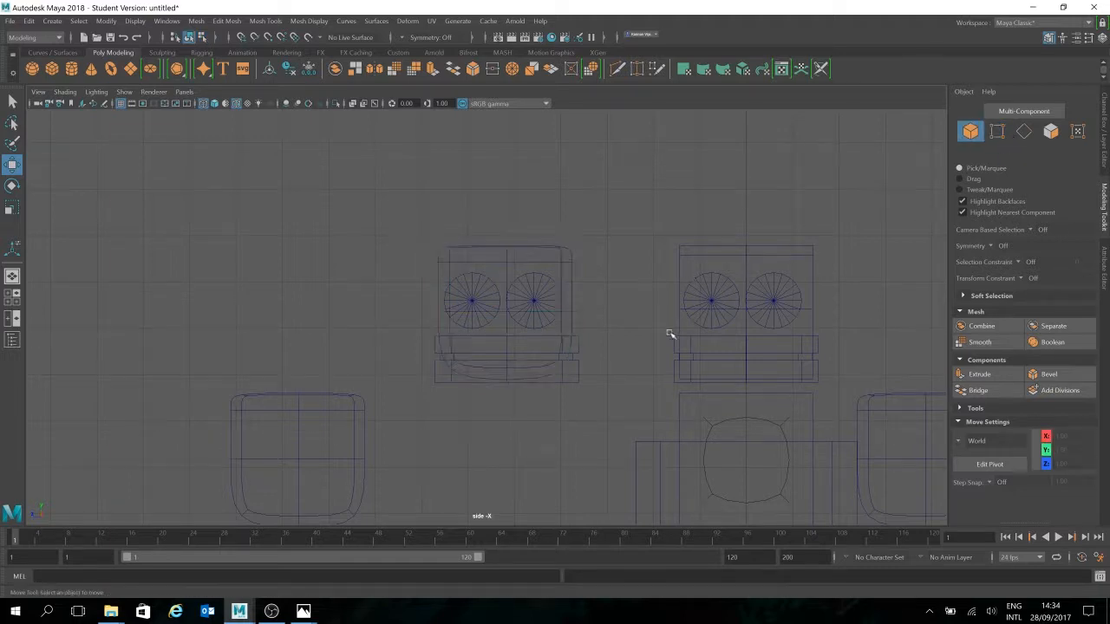
{"action": "middle_click_drag", "start_coordinate": [823, 338], "coordinate": [632, 291], "text": "alt"}
{"action": "key", "text": "space"}
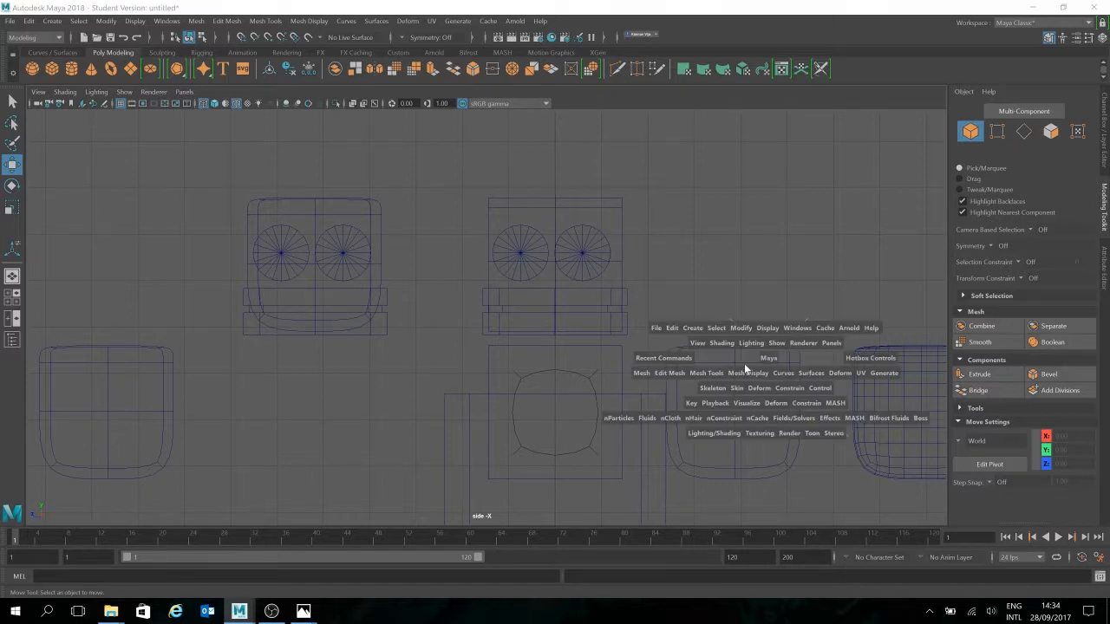
{"action": "left_click_drag", "start_coordinate": [776, 353], "coordinate": [776, 323]}
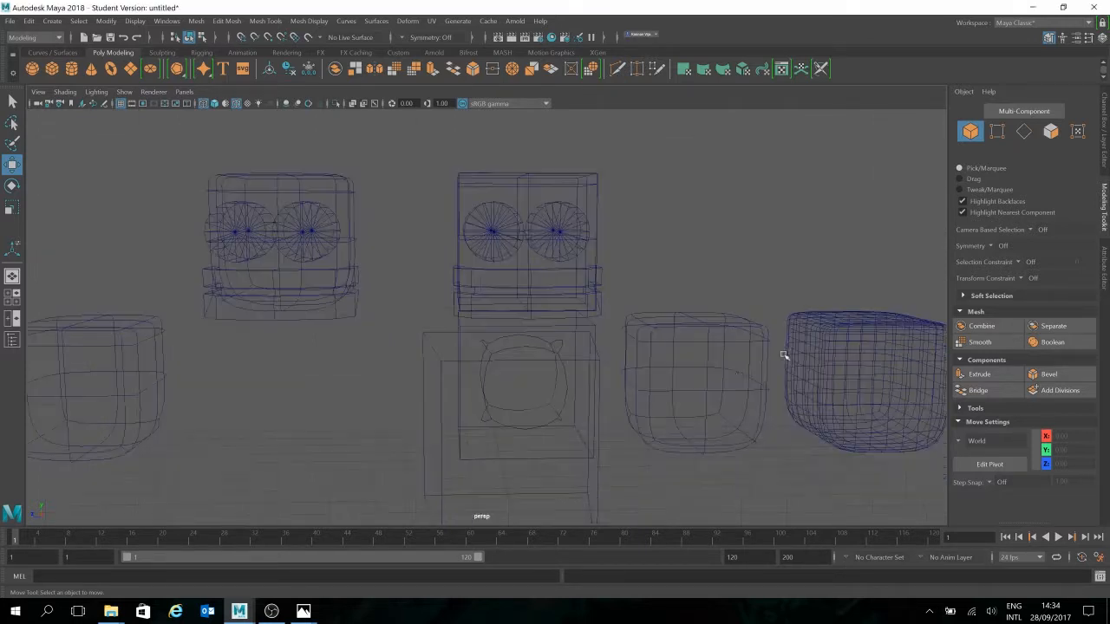
{"action": "left_click_drag", "start_coordinate": [739, 381], "coordinate": [606, 363], "text": "alt"}
{"action": "key", "text": "5"}
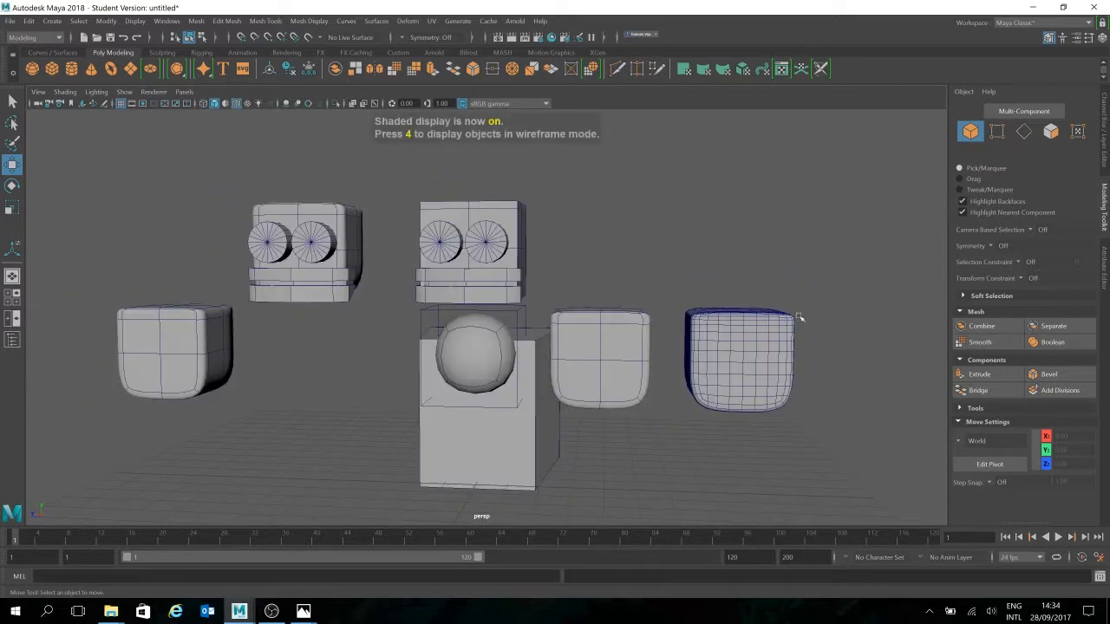
{"action": "left_click_drag", "start_coordinate": [798, 317], "coordinate": [756, 312], "text": "alt"}
{"action": "left_click_drag", "start_coordinate": [534, 364], "coordinate": [612, 333], "text": "alt"}
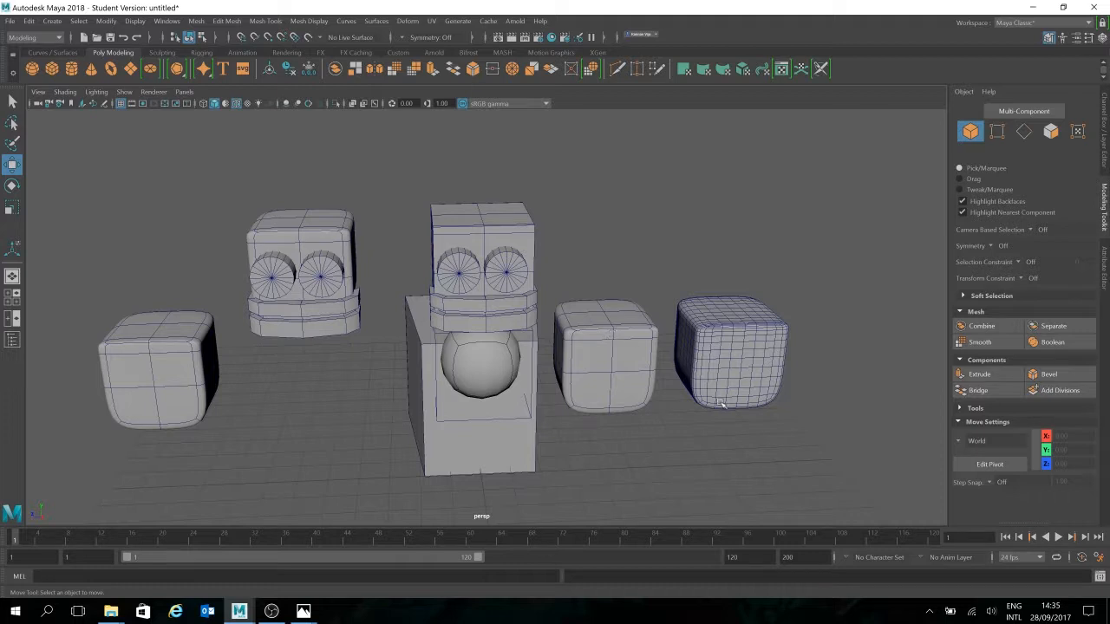
{"action": "scroll", "coordinate": [692, 390], "scroll_direction": "up", "scroll_amount": 5}
{"action": "left_click_drag", "start_coordinate": [656, 375], "coordinate": [763, 408], "text": "alt"}
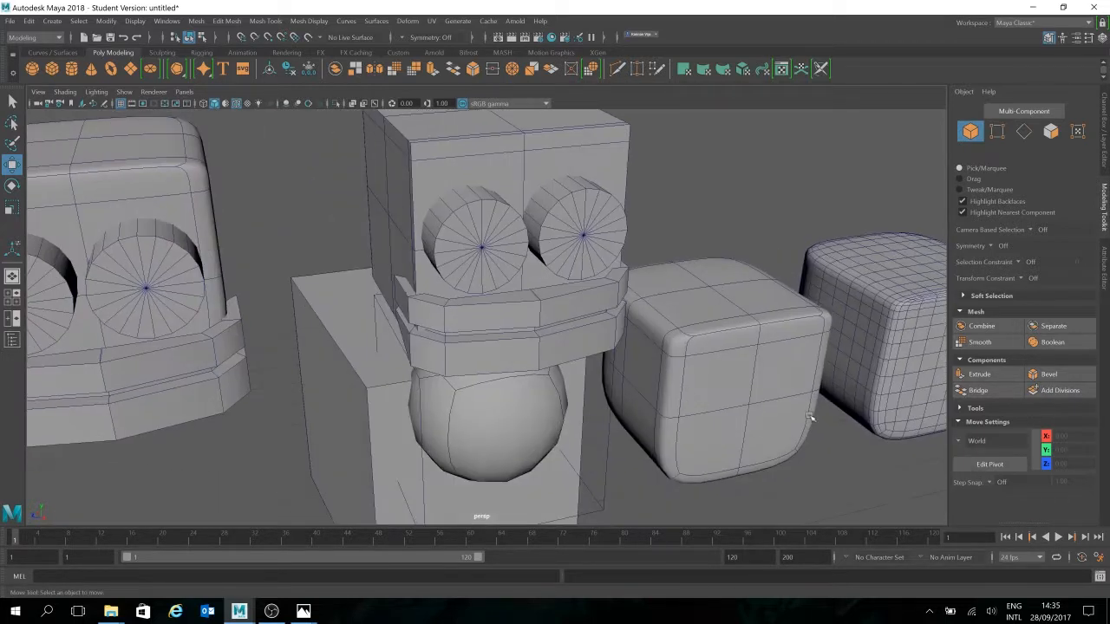
{"action": "middle_click_drag", "start_coordinate": [766, 409], "coordinate": [636, 349], "text": "alt"}
{"action": "middle_click_drag", "start_coordinate": [616, 255], "coordinate": [570, 239], "text": "alt"}
{"action": "left_click_drag", "start_coordinate": [570, 239], "coordinate": [729, 296], "text": "alt"}
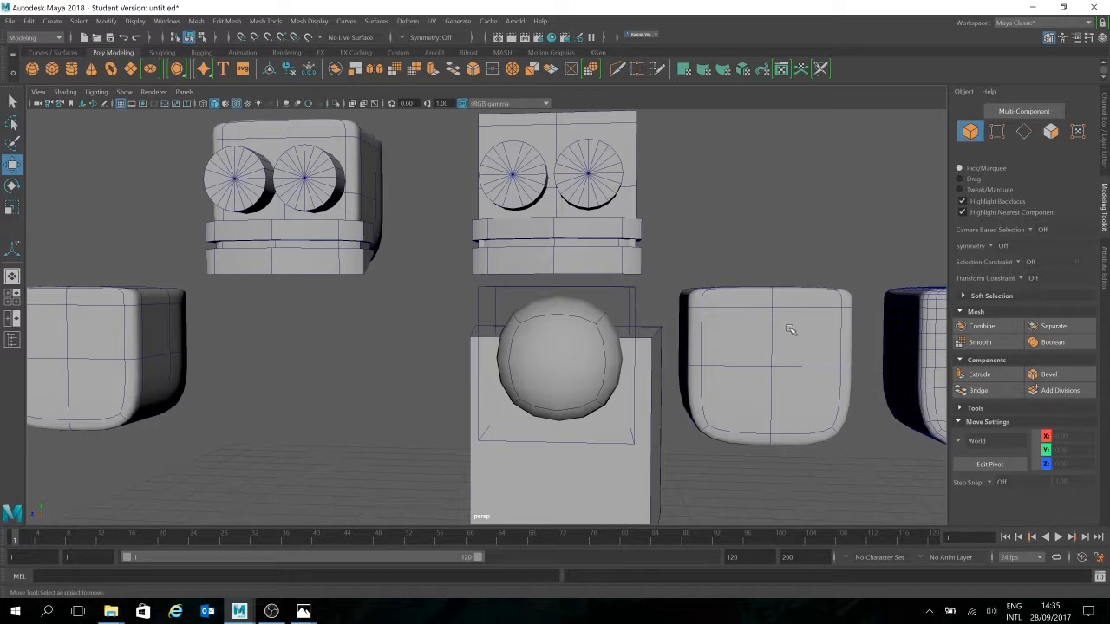
Select the upper-right front face of the rounded cube in face mode
{"action": "middle_click_drag", "start_coordinate": [845, 392], "coordinate": [703, 367], "text": "alt"}
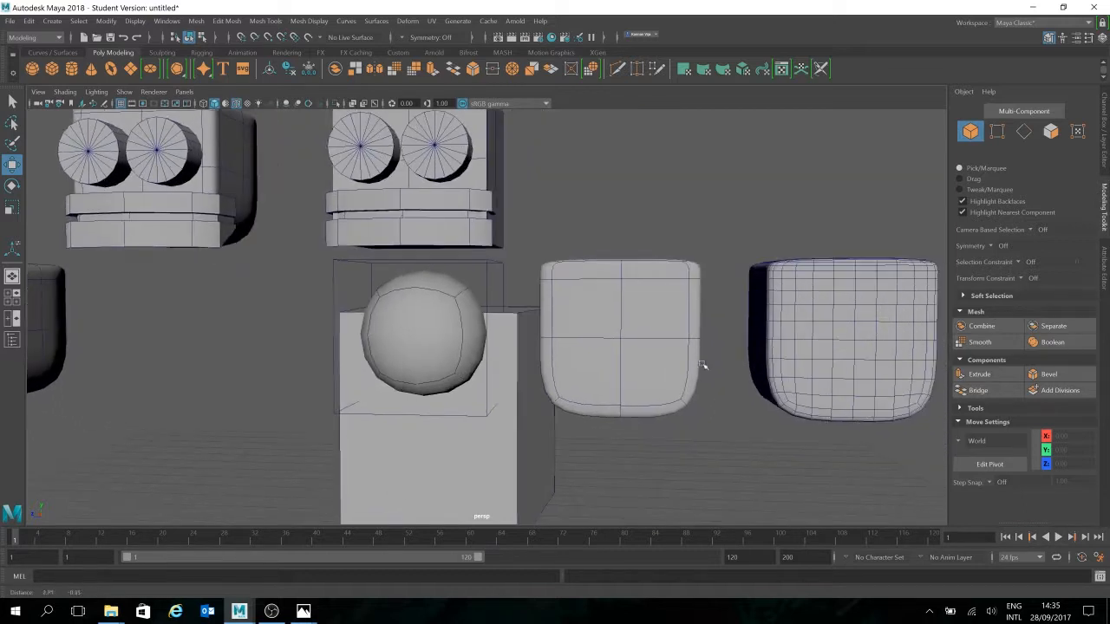
{"action": "left_click", "coordinate": [1051, 131]}
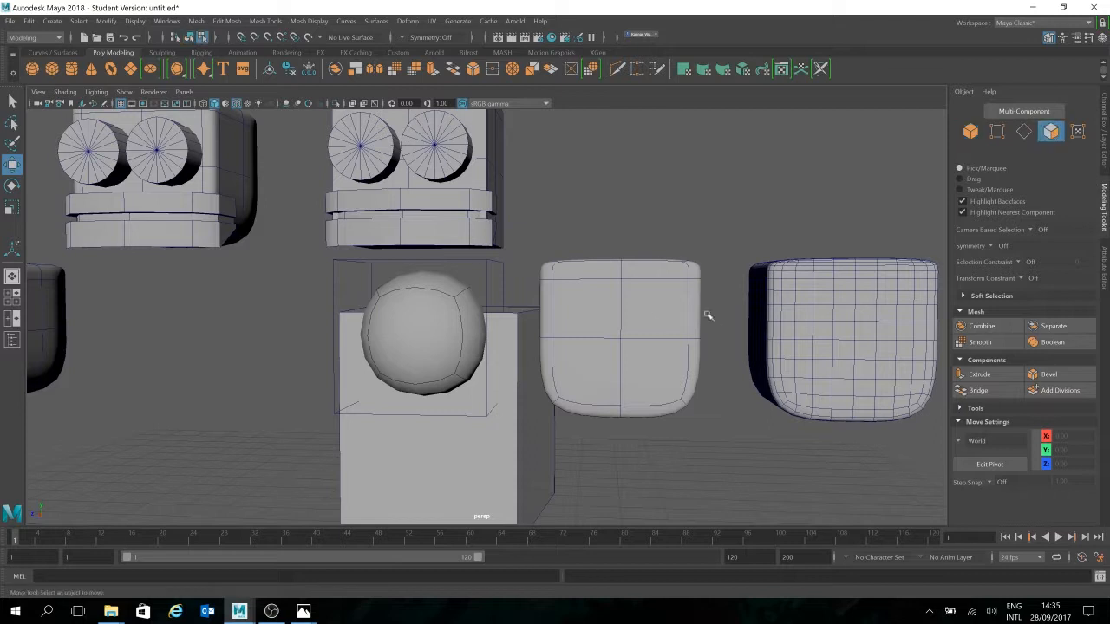
{"action": "left_click", "coordinate": [673, 316]}
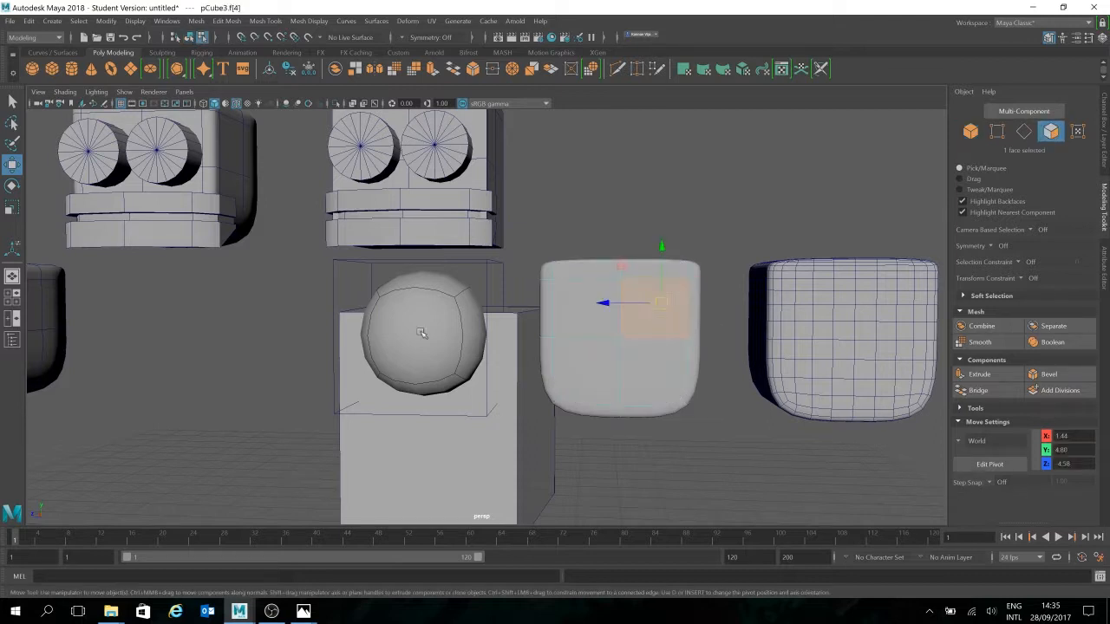
{"action": "left_click", "coordinate": [591, 69]}
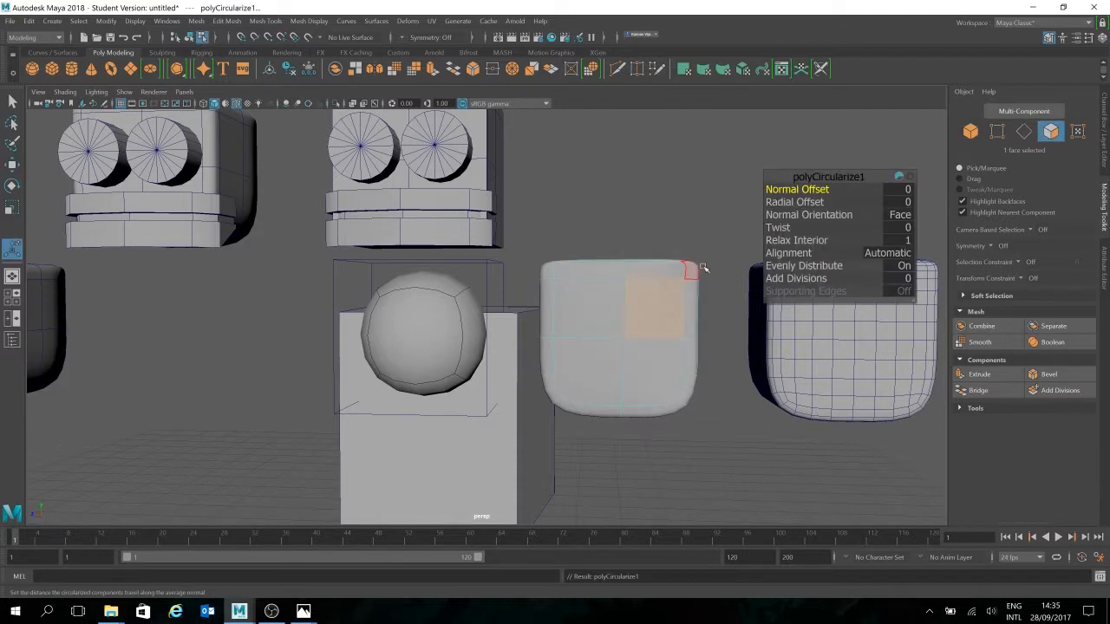
{"action": "key", "text": "ctrl+z"}
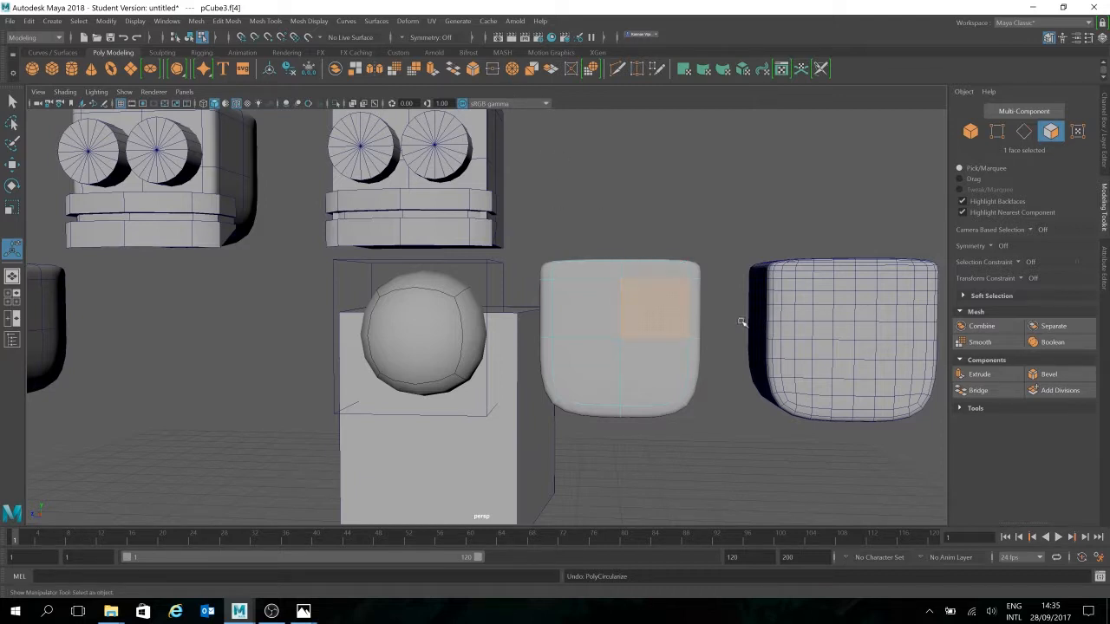
Extrude the face into an inner ring and push it inward into a recessed socket
{"action": "key", "text": "r"}
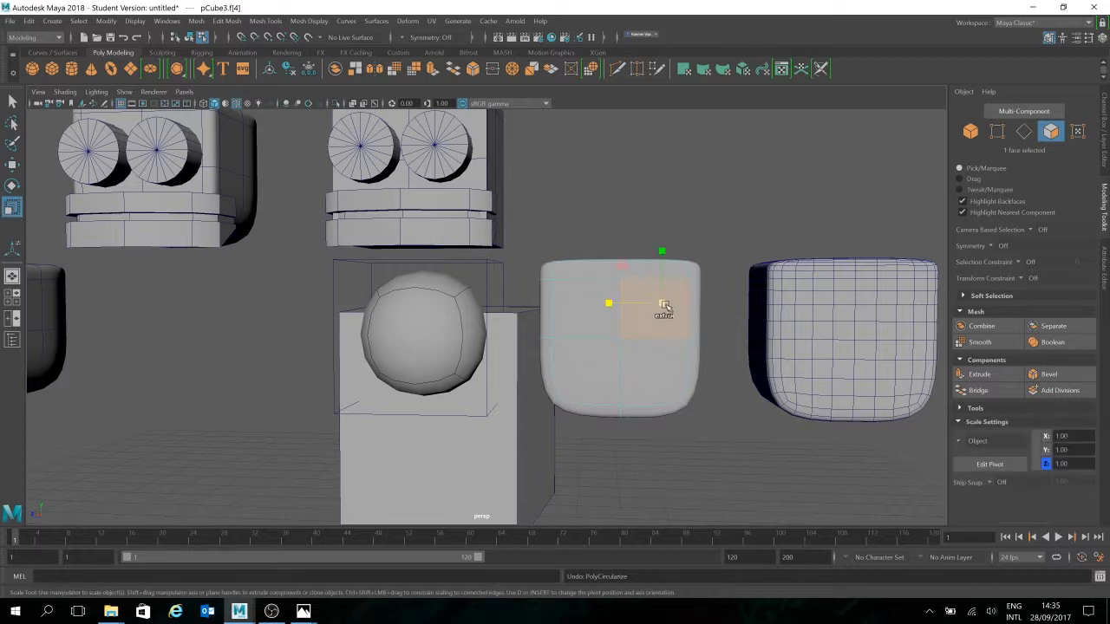
{"action": "left_click", "coordinate": [663, 305], "text": "shift"}
{"action": "middle_click_drag", "start_coordinate": [745, 335], "coordinate": [660, 332], "text": "alt"}
{"action": "scroll", "coordinate": [660, 332], "scroll_direction": "up", "scroll_amount": 8}
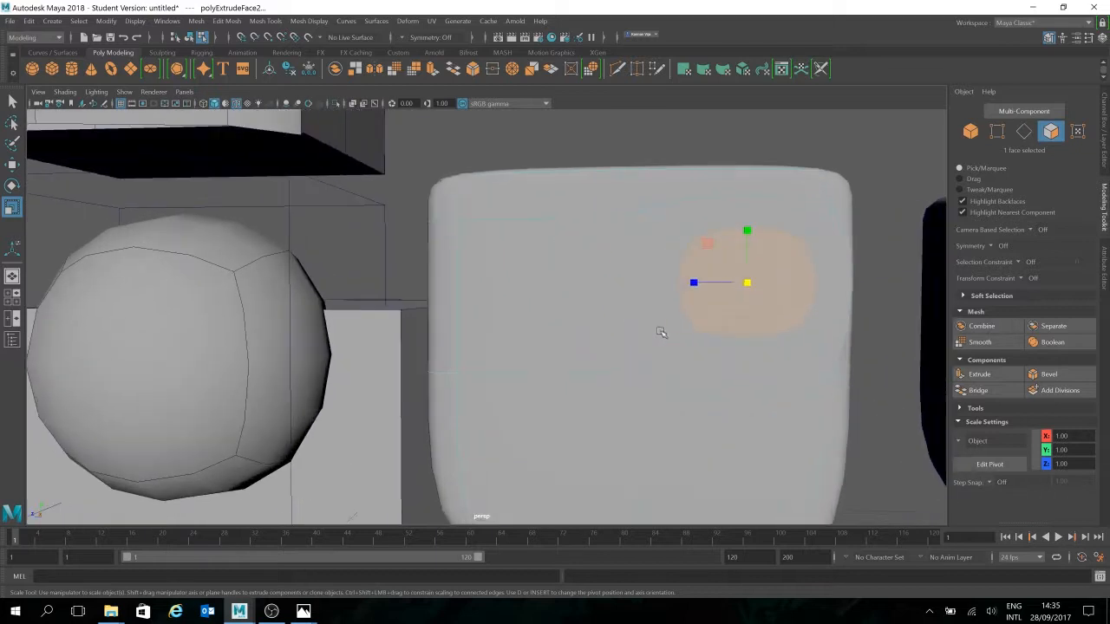
{"action": "left_click_drag", "start_coordinate": [819, 330], "coordinate": [676, 307], "text": "alt"}
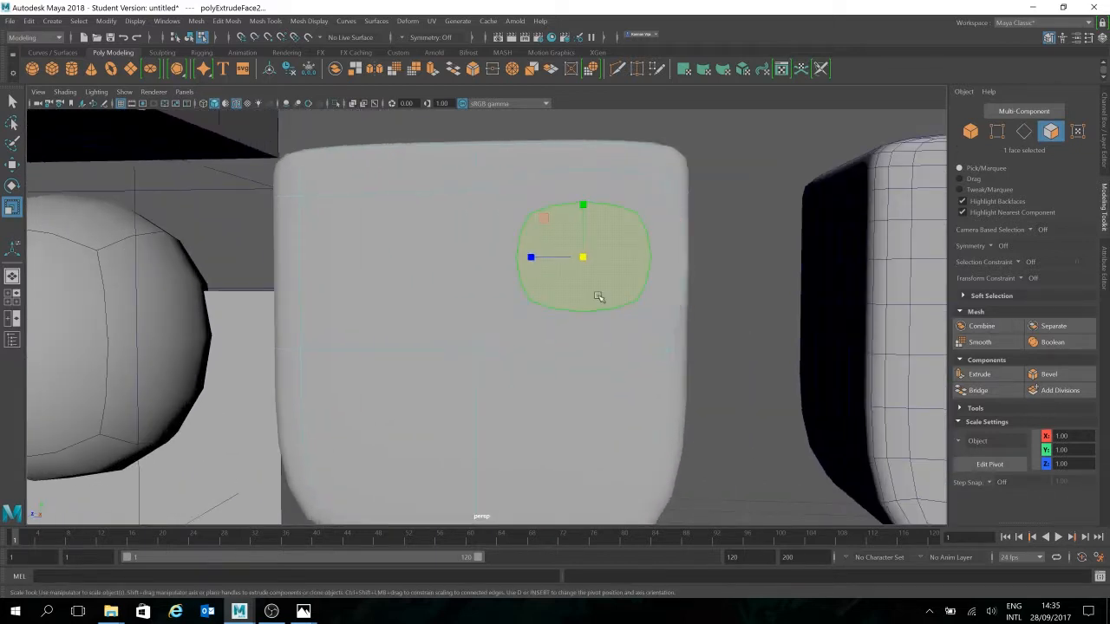
{"action": "mouse_move", "coordinate": [691, 302]}
{"action": "left_mouse_down", "text": "alt"}
{"action": "mouse_move", "coordinate": [673, 322]}
{"action": "mouse_move", "coordinate": [687, 321]}
{"action": "mouse_move", "coordinate": [669, 317]}
{"action": "mouse_move", "coordinate": [679, 307]}
{"action": "left_mouse_up", "text": "alt"}
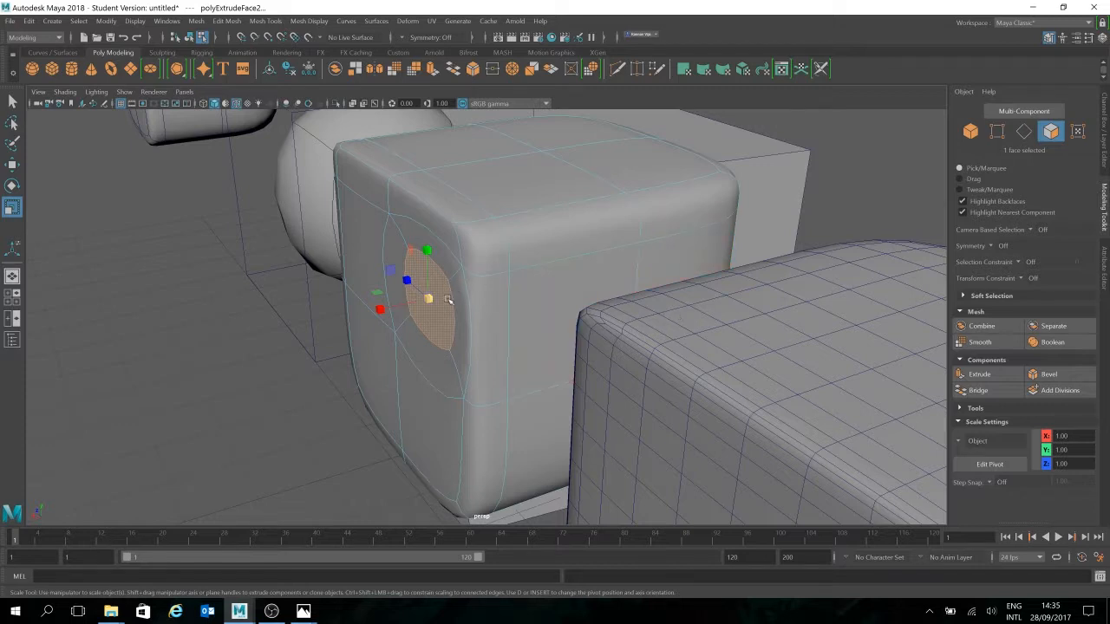
{"action": "key", "text": "w"}
{"action": "left_click_drag", "start_coordinate": [380, 309], "coordinate": [409, 310], "text": "shift"}
{"action": "left_click_drag", "start_coordinate": [478, 376], "coordinate": [528, 357], "text": "alt"}
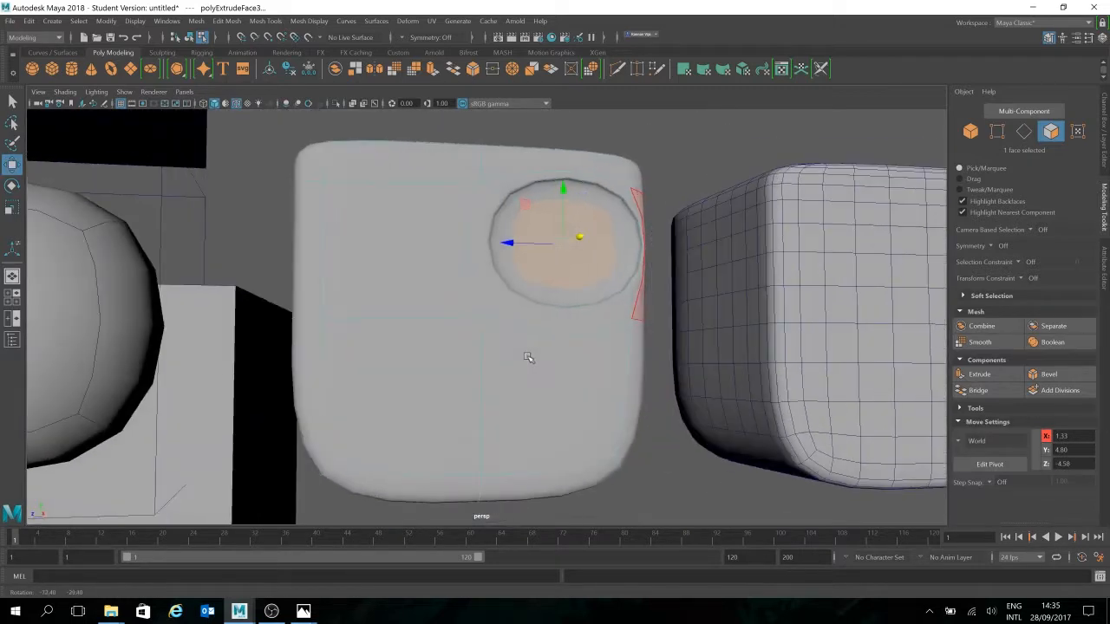
Undo the accidental selection of the other cube and pick the cube's lower-left front face
{"action": "double_click", "coordinate": [694, 286]}
{"action": "key", "text": "ctrl+z"}
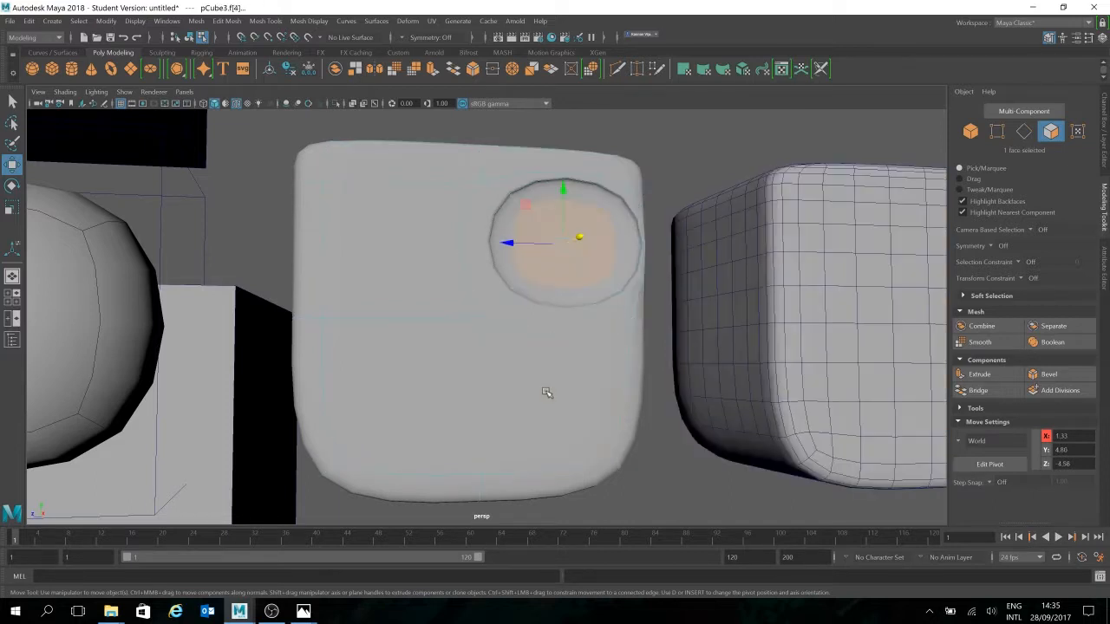
{"action": "left_click", "coordinate": [548, 392]}
{"action": "left_click", "coordinate": [385, 342]}
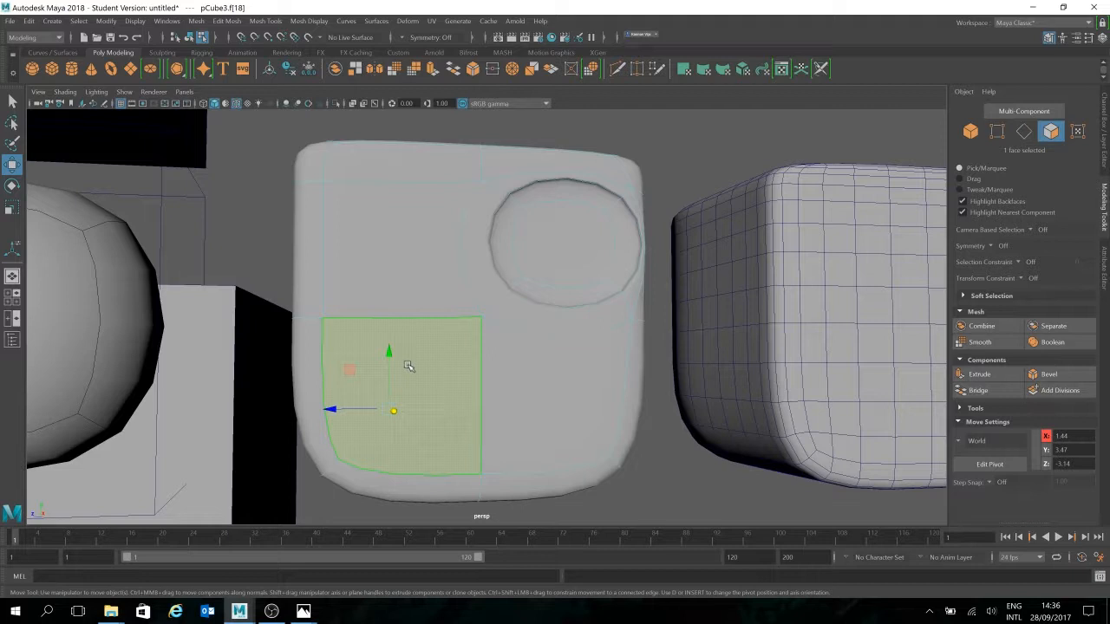
{"action": "key", "text": "r"}
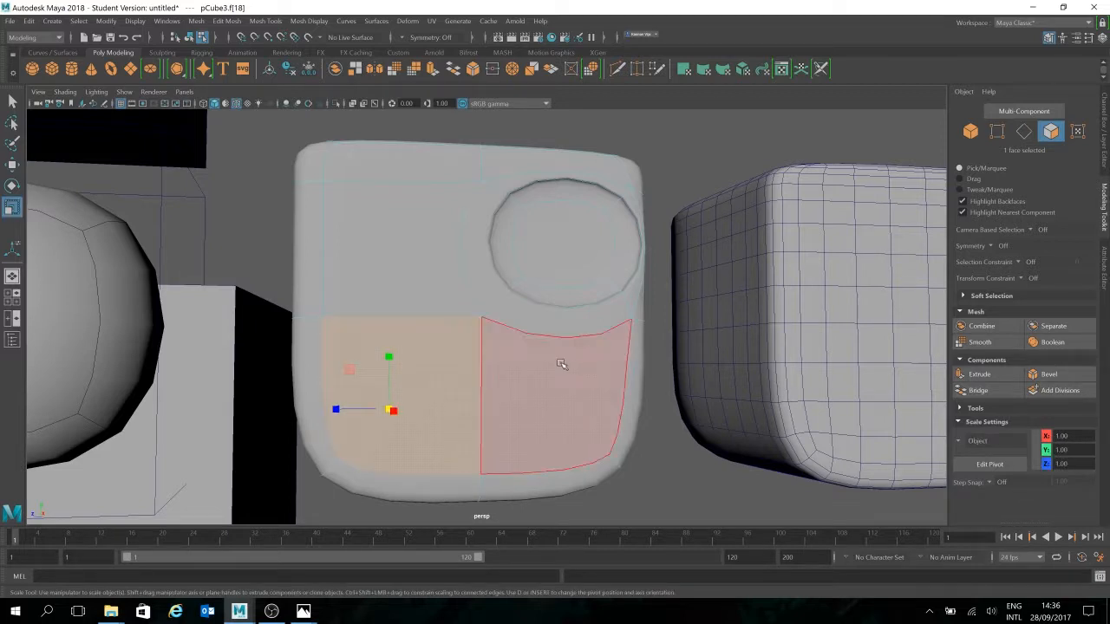
{"action": "left_click_drag", "start_coordinate": [516, 330], "coordinate": [527, 359], "text": "alt"}
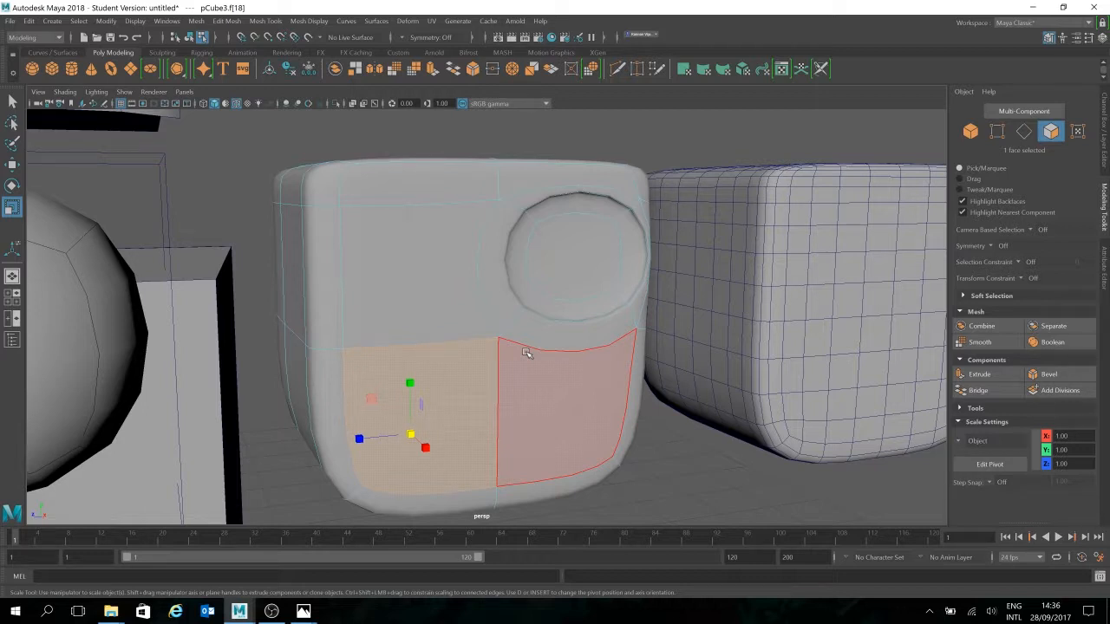
{"action": "left_click", "coordinate": [409, 437]}
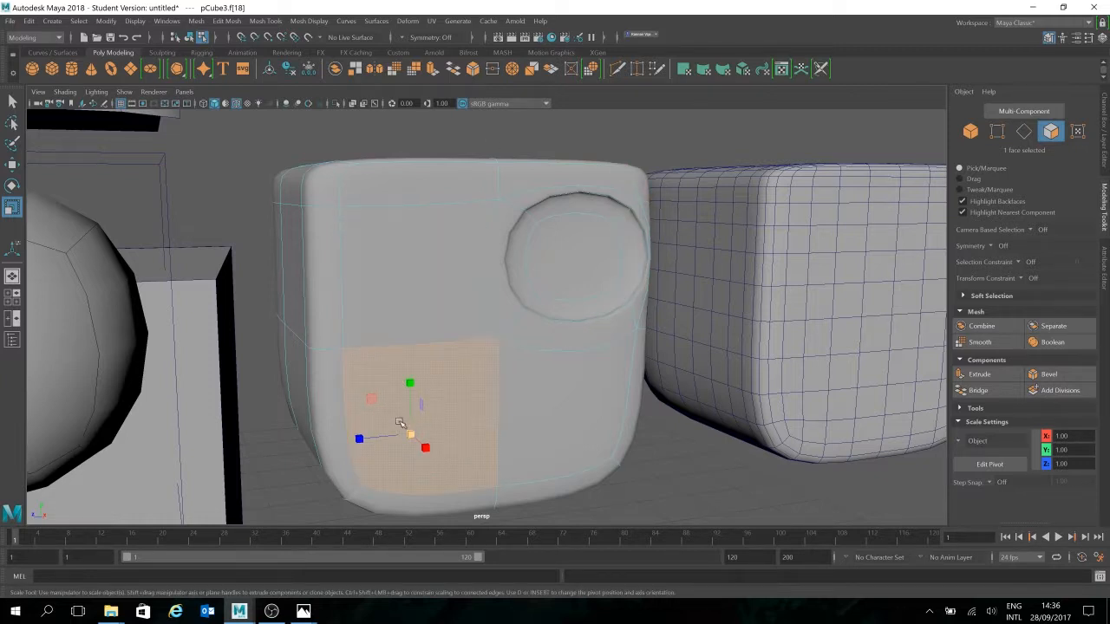
{"action": "left_click_drag", "start_coordinate": [569, 409], "coordinate": [575, 434], "text": "alt"}
{"action": "left_click_drag", "start_coordinate": [491, 469], "coordinate": [540, 451], "text": "alt"}
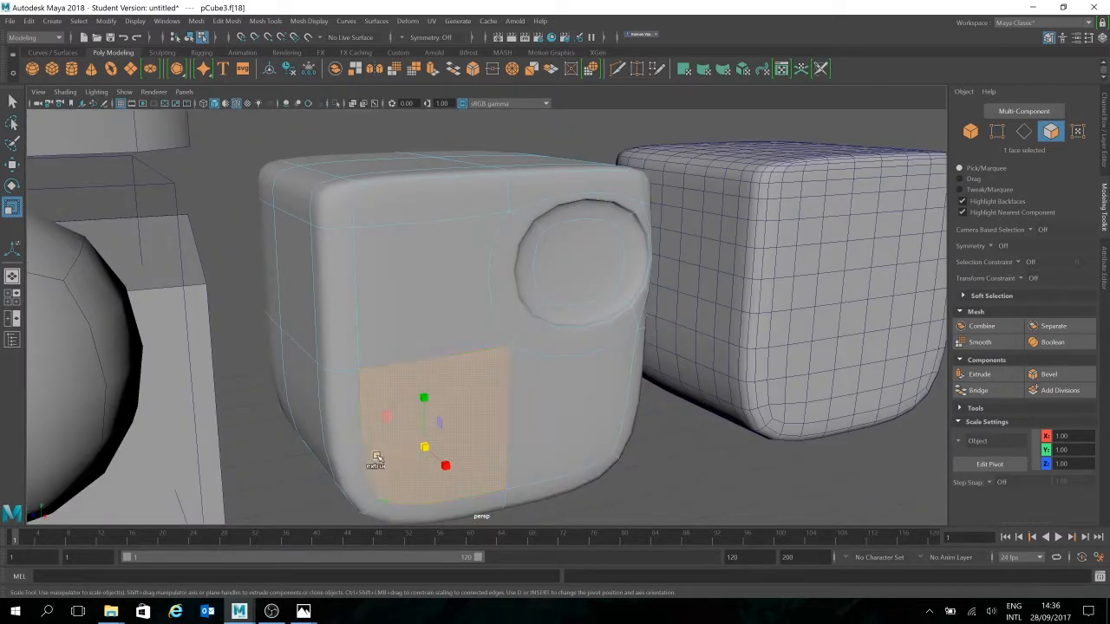
{"action": "left_click_drag", "start_coordinate": [377, 458], "coordinate": [400, 456], "text": "shift"}
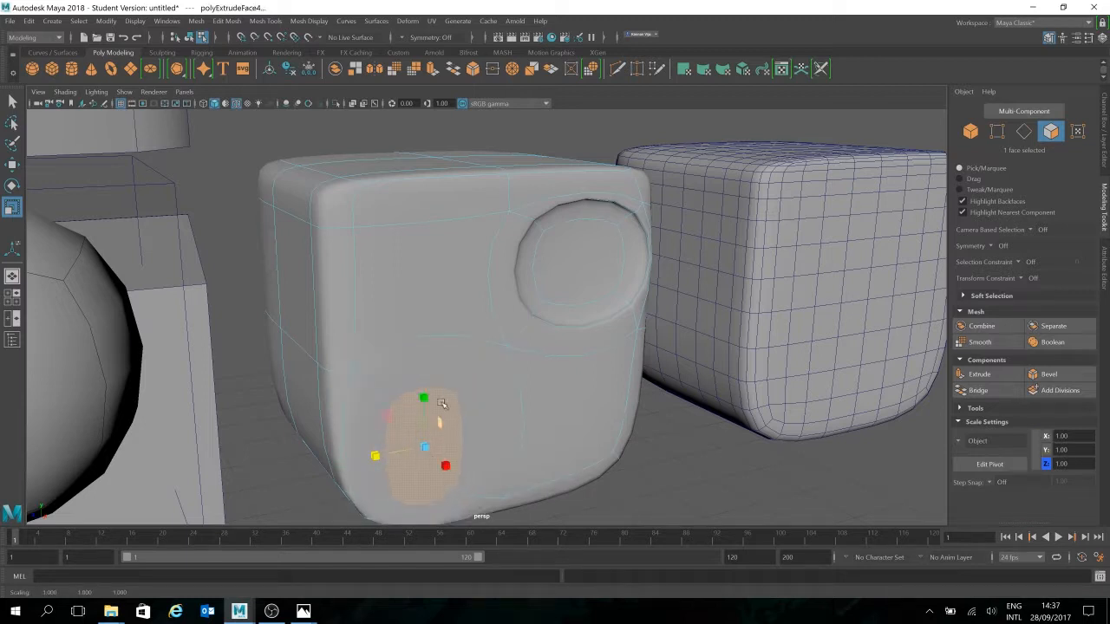
{"action": "key", "text": "ctrl+z"}
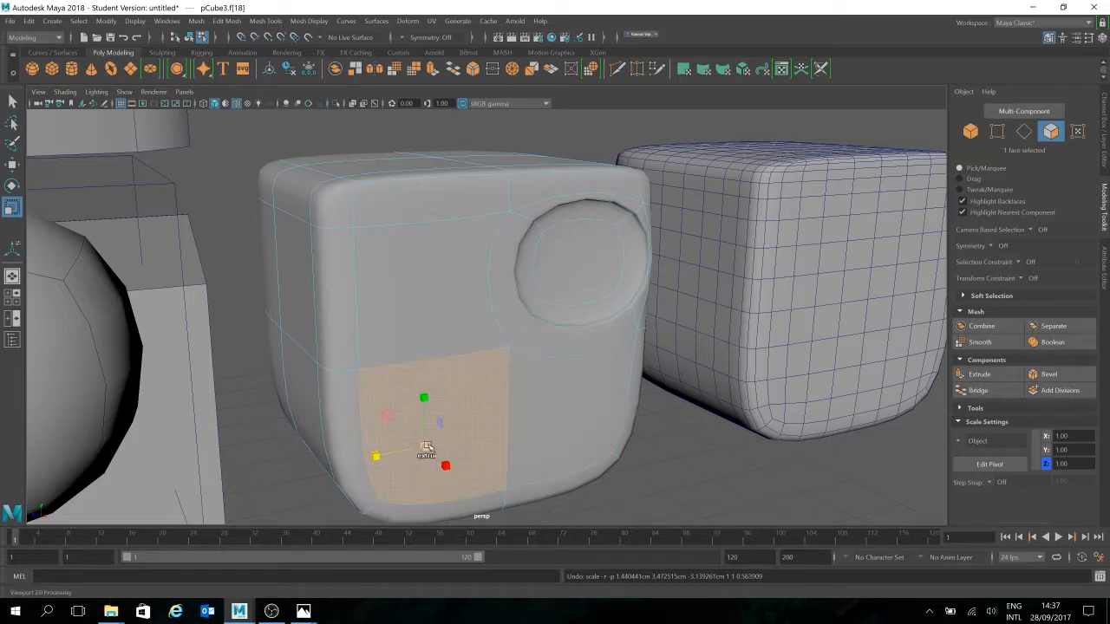
{"action": "key", "text": "ctrl+e"}
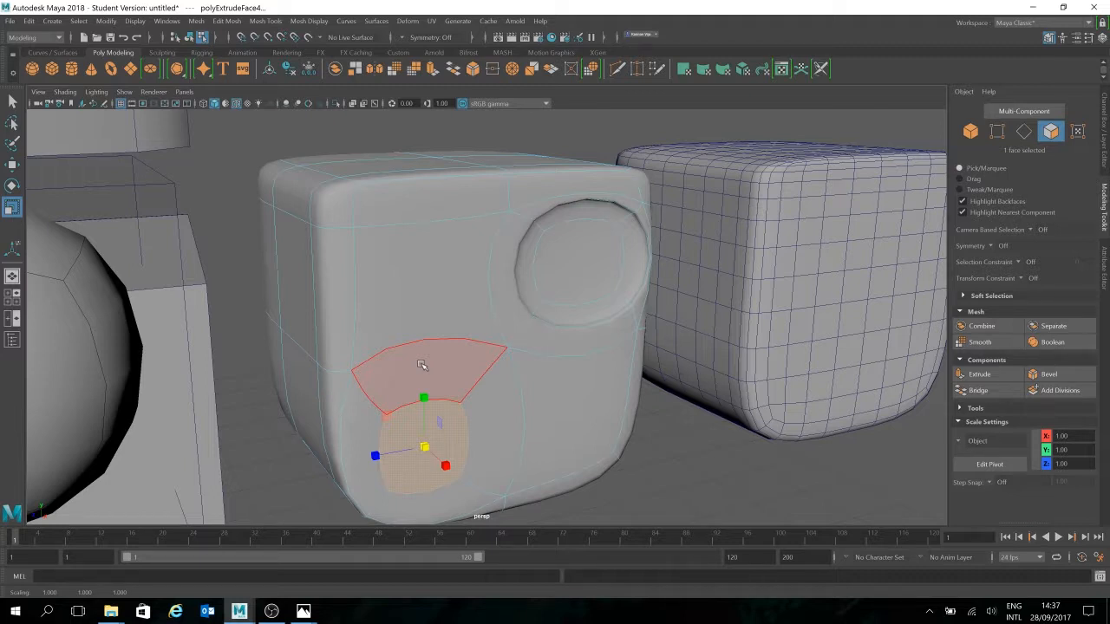
{"action": "mouse_move", "coordinate": [570, 347]}
{"action": "left_mouse_down", "text": "alt"}
{"action": "mouse_move", "coordinate": [580, 382]}
{"action": "mouse_move", "coordinate": [574, 350]}
{"action": "left_mouse_up", "text": "alt"}
{"action": "key", "text": "ctrl+z"}
{"action": "key", "text": "ctrl+z"}
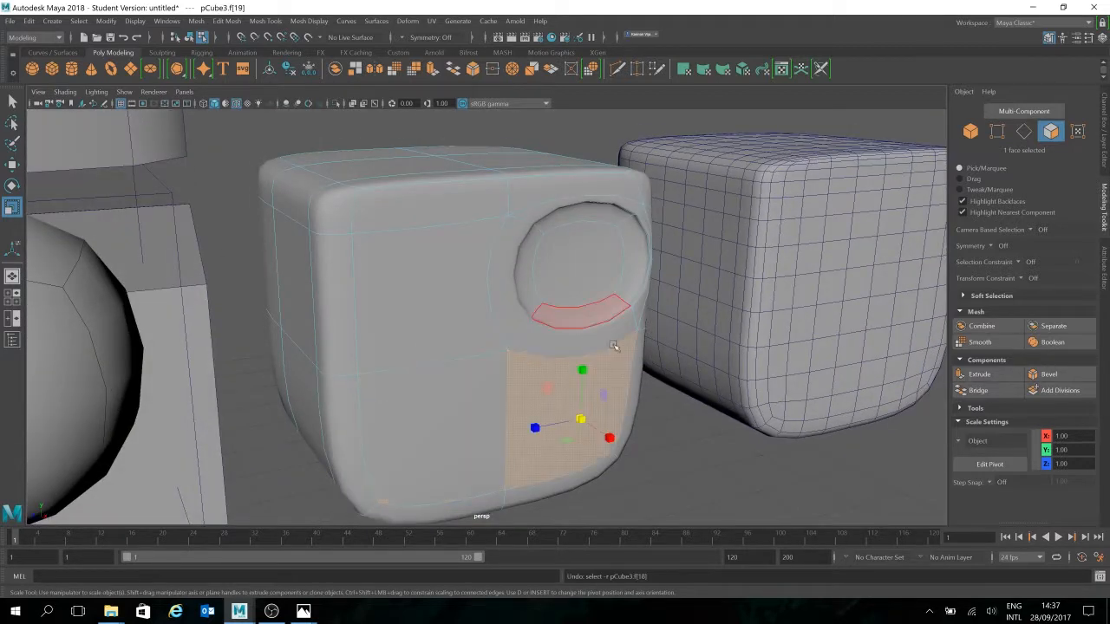
{"action": "left_click", "coordinate": [691, 421]}
{"action": "left_click_drag", "start_coordinate": [635, 433], "coordinate": [573, 444], "text": "alt"}
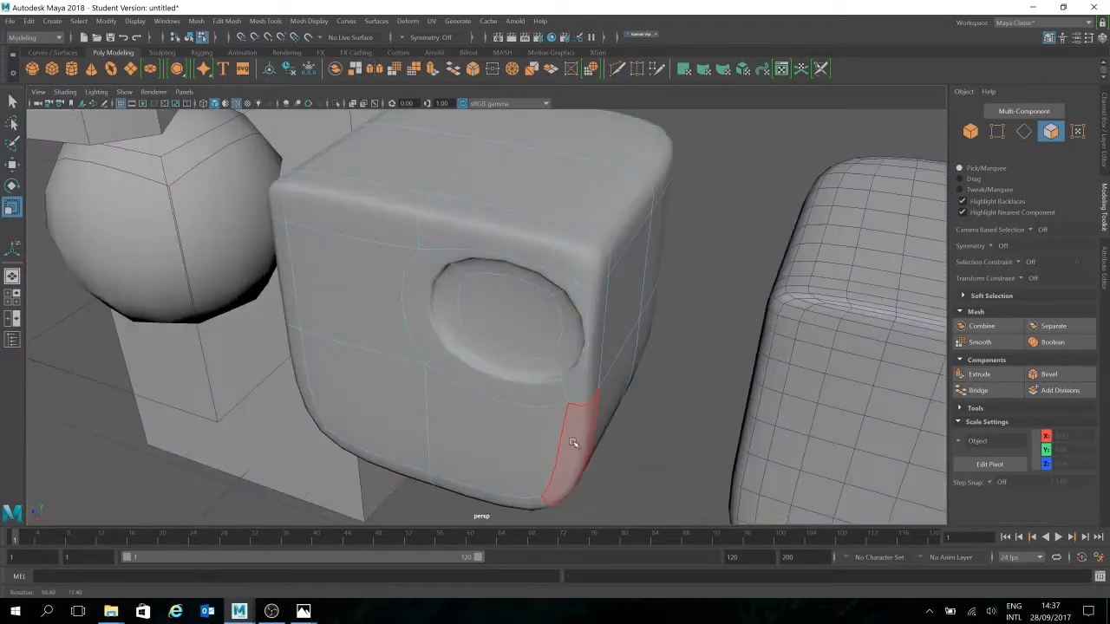
Select the socket's inner face and narrow it horizontally
{"action": "left_click", "coordinate": [499, 304]}
{"action": "mouse_move", "coordinate": [601, 352]}
{"action": "left_mouse_down", "text": "alt"}
{"action": "mouse_move", "coordinate": [610, 349]}
{"action": "mouse_move", "coordinate": [590, 329]}
{"action": "mouse_move", "coordinate": [587, 339]}
{"action": "left_mouse_up", "text": "alt"}
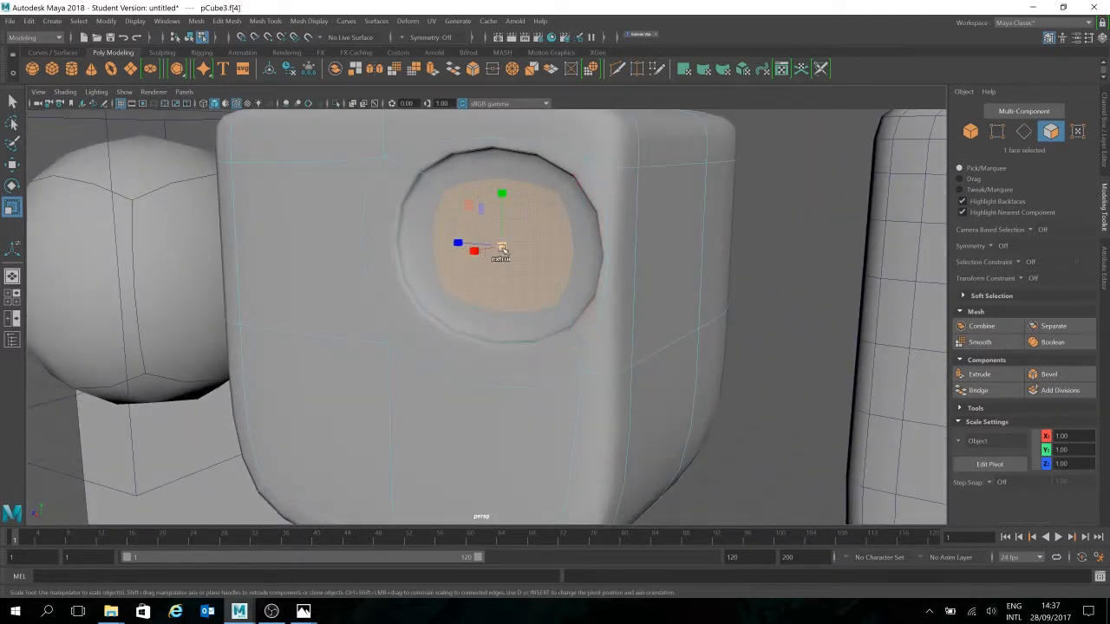
{"action": "left_click_drag", "start_coordinate": [475, 251], "coordinate": [496, 249]}
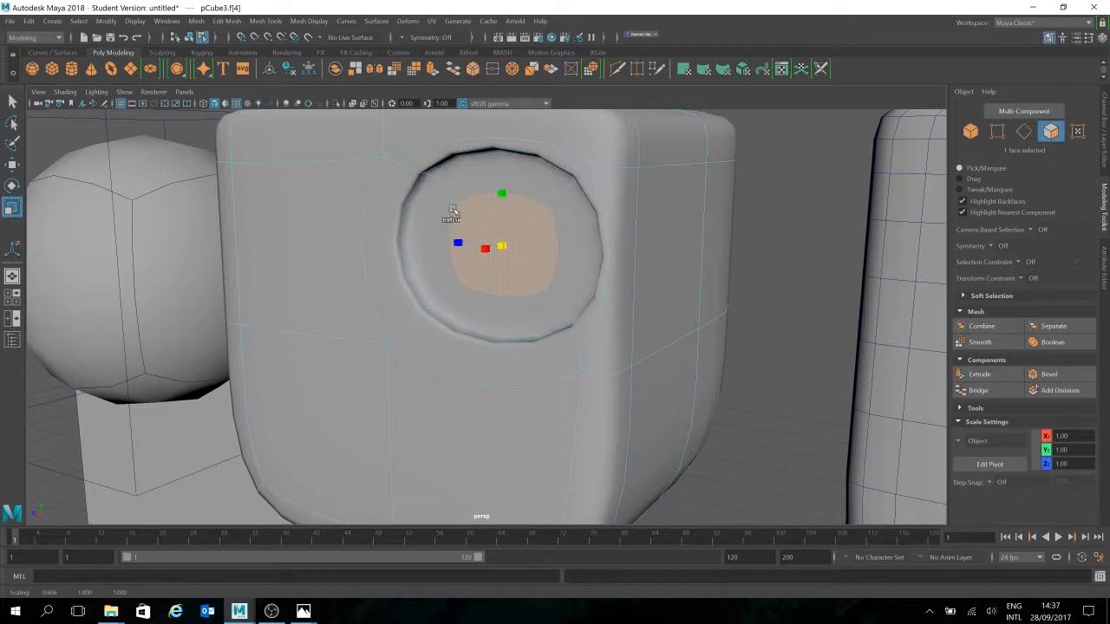
{"action": "left_click_drag", "start_coordinate": [635, 276], "coordinate": [664, 303], "text": "alt"}
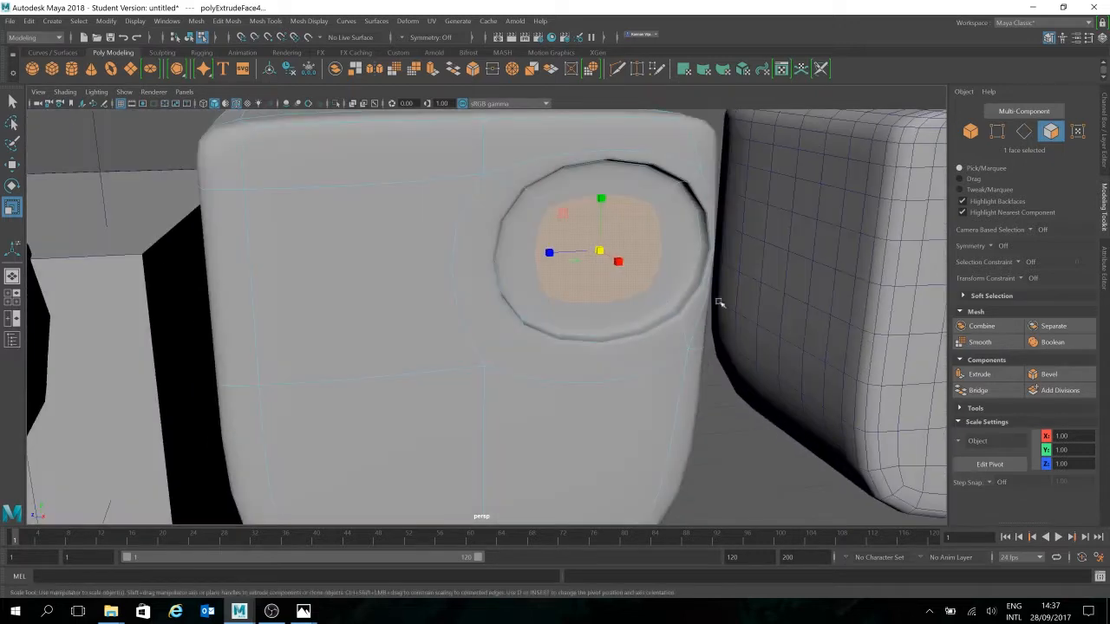
{"action": "key", "text": "w"}
Switch between edge and face modes, reselect the eye inset's inner face, then clear the selection
{"action": "double_click", "coordinate": [751, 371]}
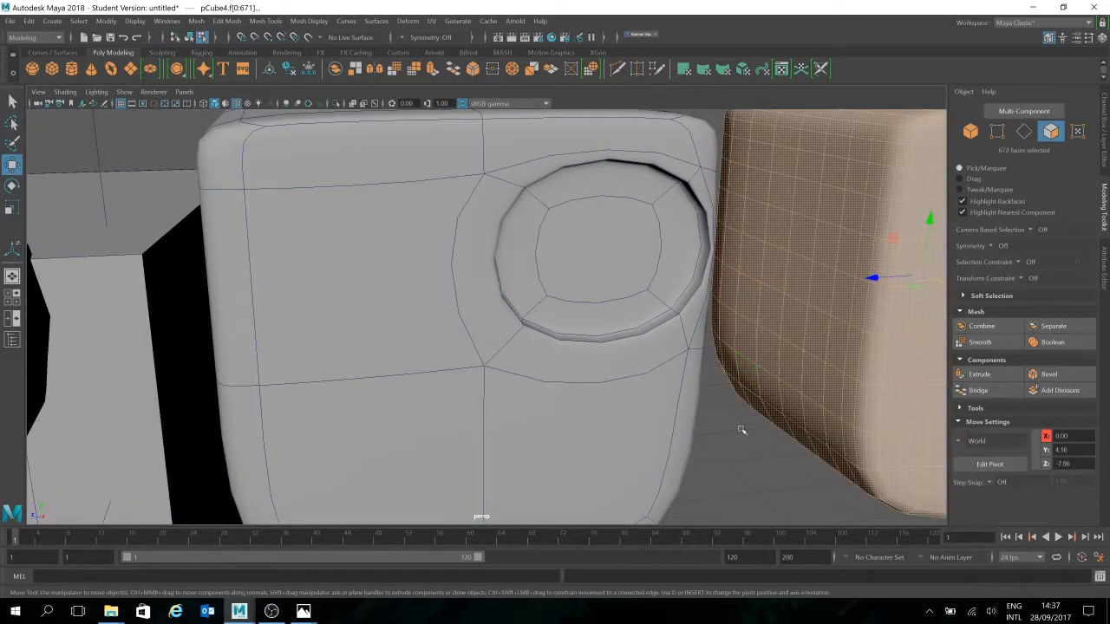
{"action": "left_click_drag", "start_coordinate": [755, 434], "coordinate": [716, 335], "text": "alt"}
{"action": "scroll", "coordinate": [710, 317], "scroll_direction": "down", "scroll_amount": 3}
{"action": "left_click", "coordinate": [688, 320]}
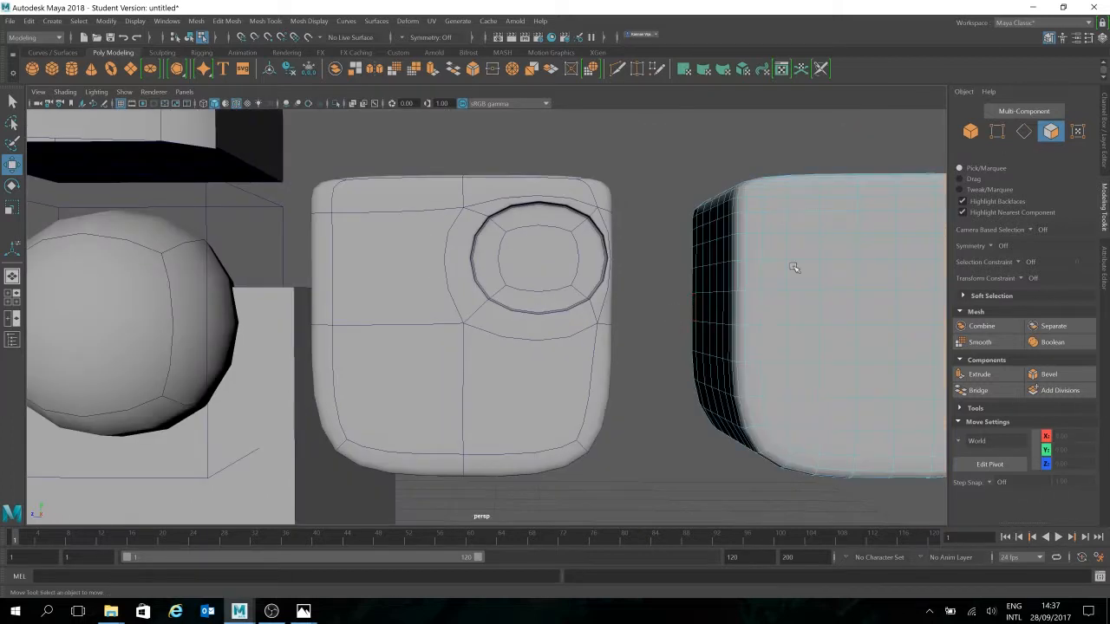
{"action": "left_click", "coordinate": [1024, 131]}
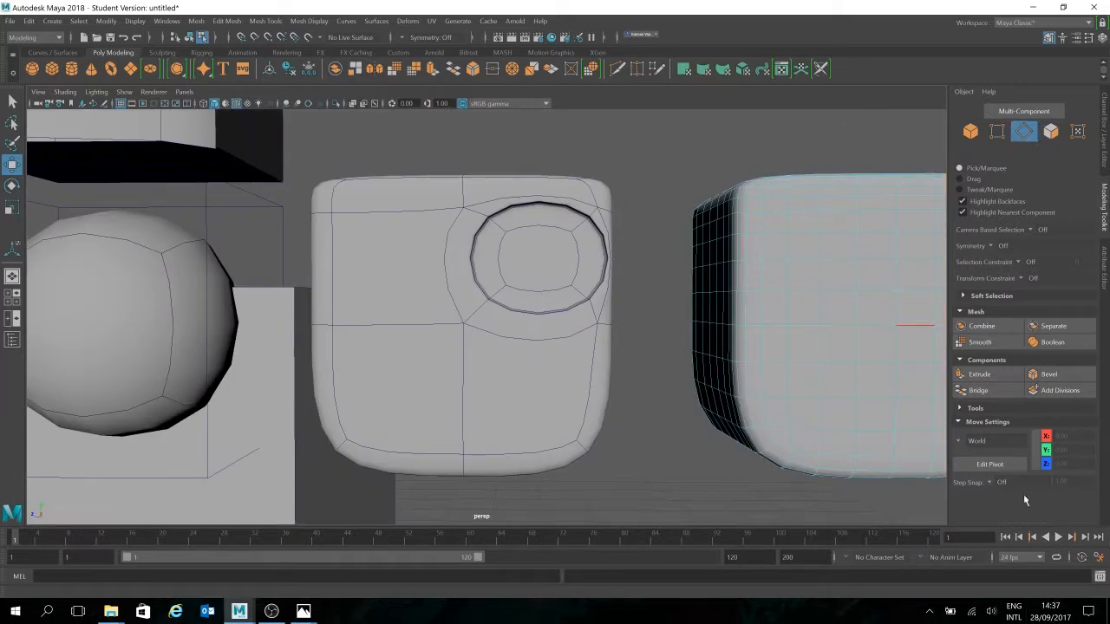
{"action": "left_click_drag", "start_coordinate": [642, 346], "coordinate": [598, 320], "text": "alt"}
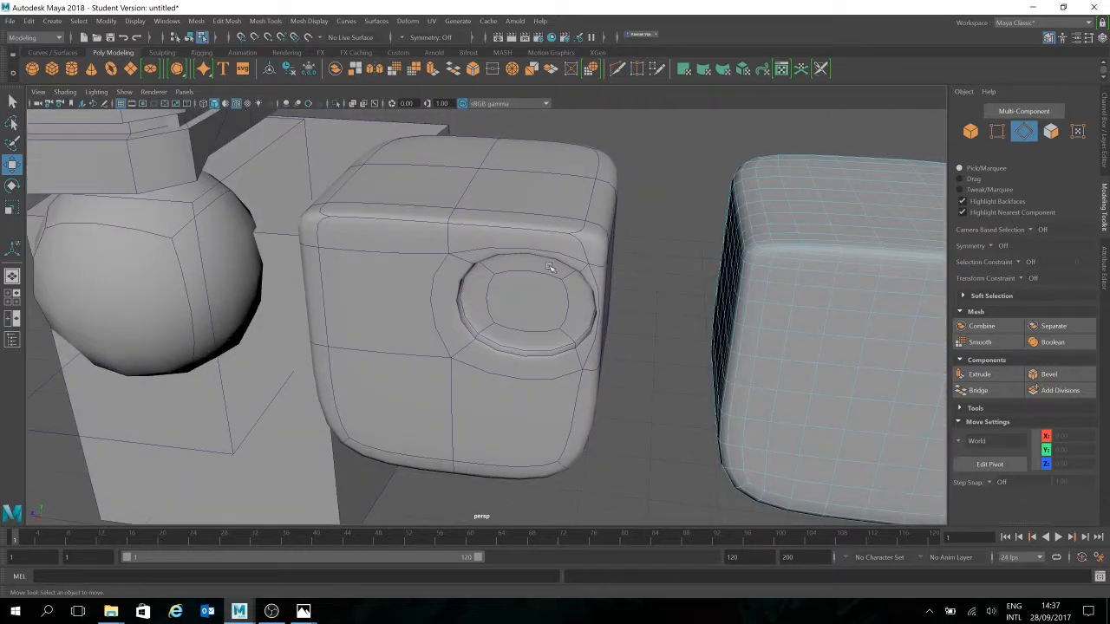
{"action": "left_click", "coordinate": [1050, 130]}
{"action": "left_click", "coordinate": [524, 299]}
{"action": "left_click_drag", "start_coordinate": [699, 337], "coordinate": [614, 313], "text": "alt"}
{"action": "left_click", "coordinate": [664, 307]}
Toggle smooth preview off and on with 1 and 3, picking the lower-right face, ending smoothed
{"action": "key", "text": "1"}
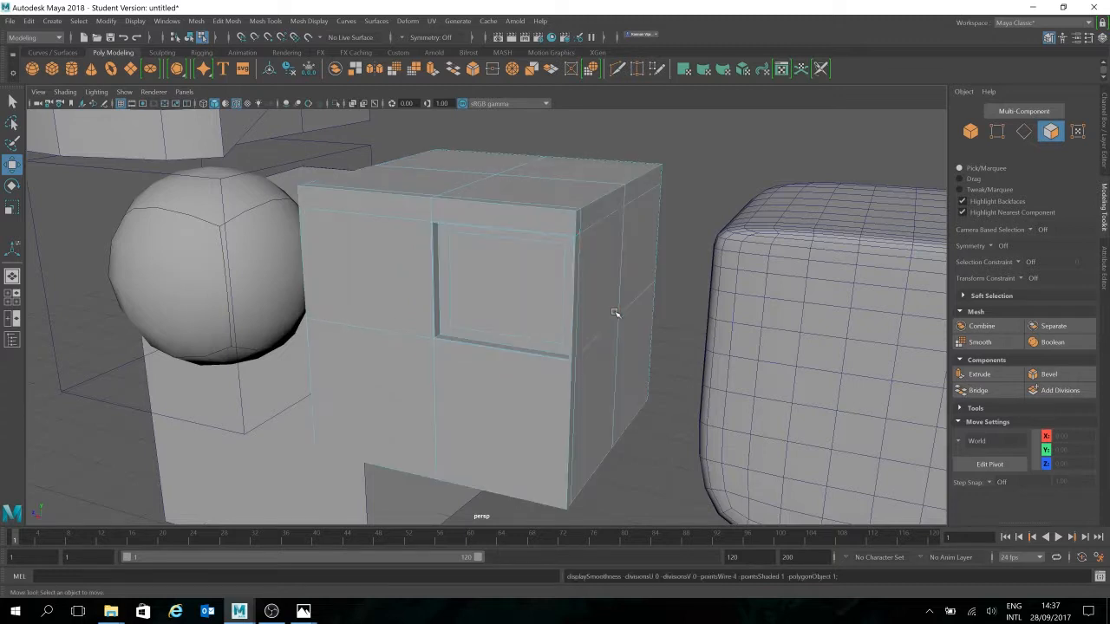
{"action": "left_click_drag", "start_coordinate": [594, 383], "coordinate": [472, 325], "text": "alt"}
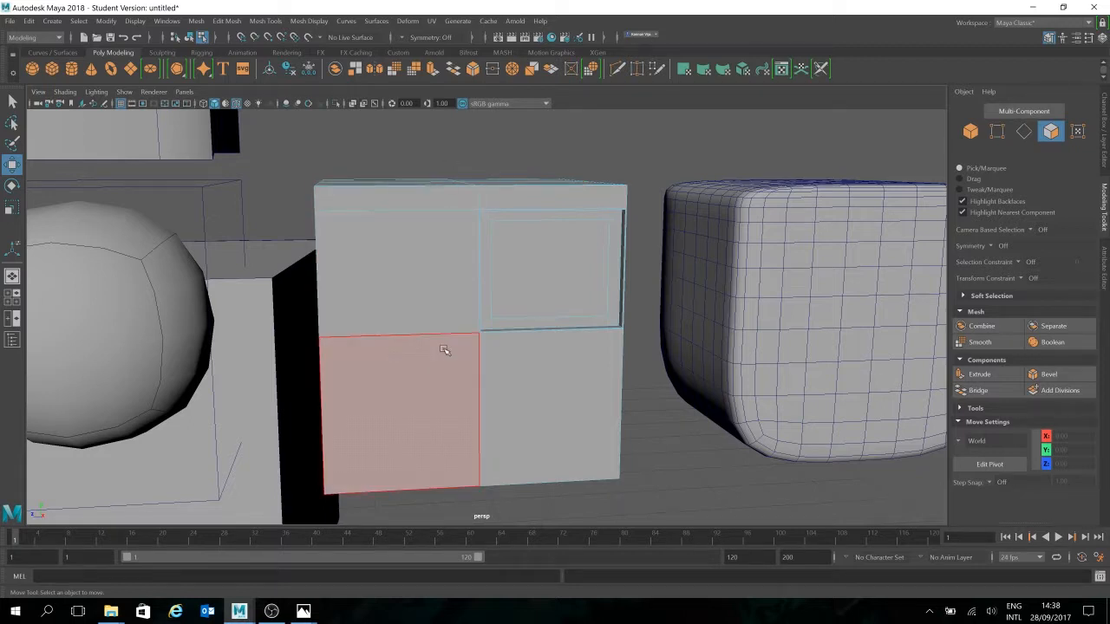
{"action": "key", "text": "3"}
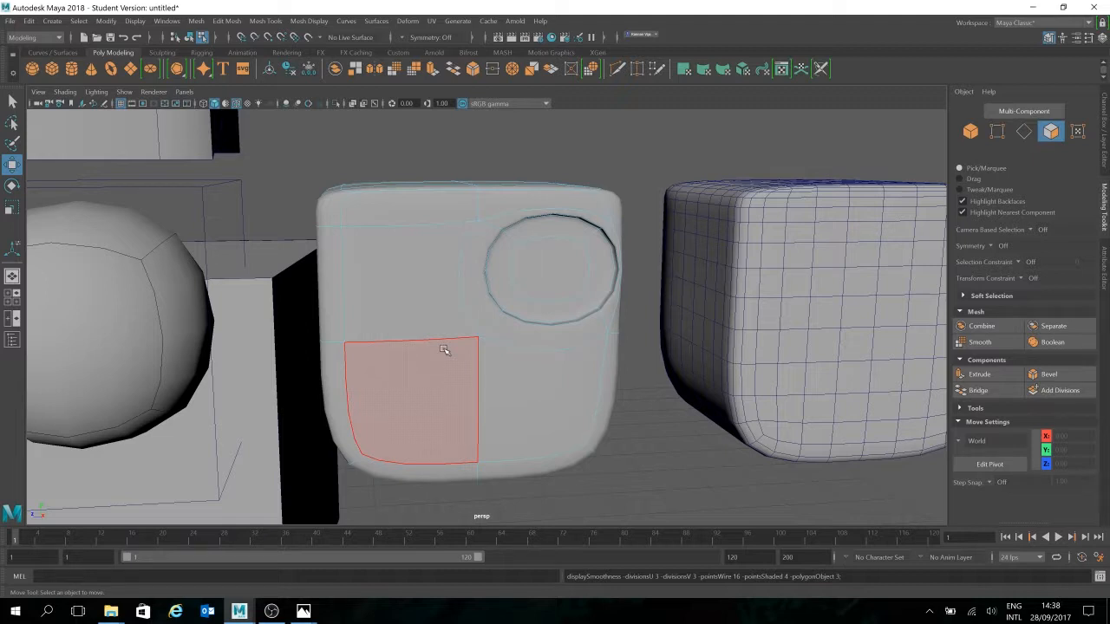
{"action": "key", "text": "1"}
{"action": "left_click", "coordinate": [501, 349]}
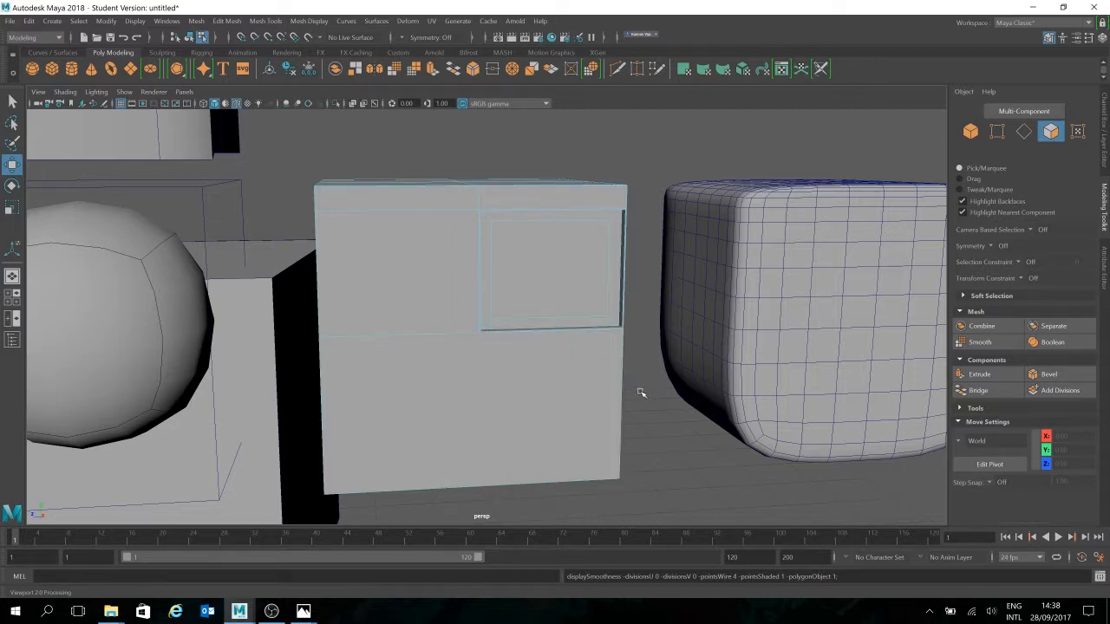
{"action": "left_click_drag", "start_coordinate": [729, 365], "coordinate": [723, 359], "text": "alt"}
{"action": "key", "text": "3"}
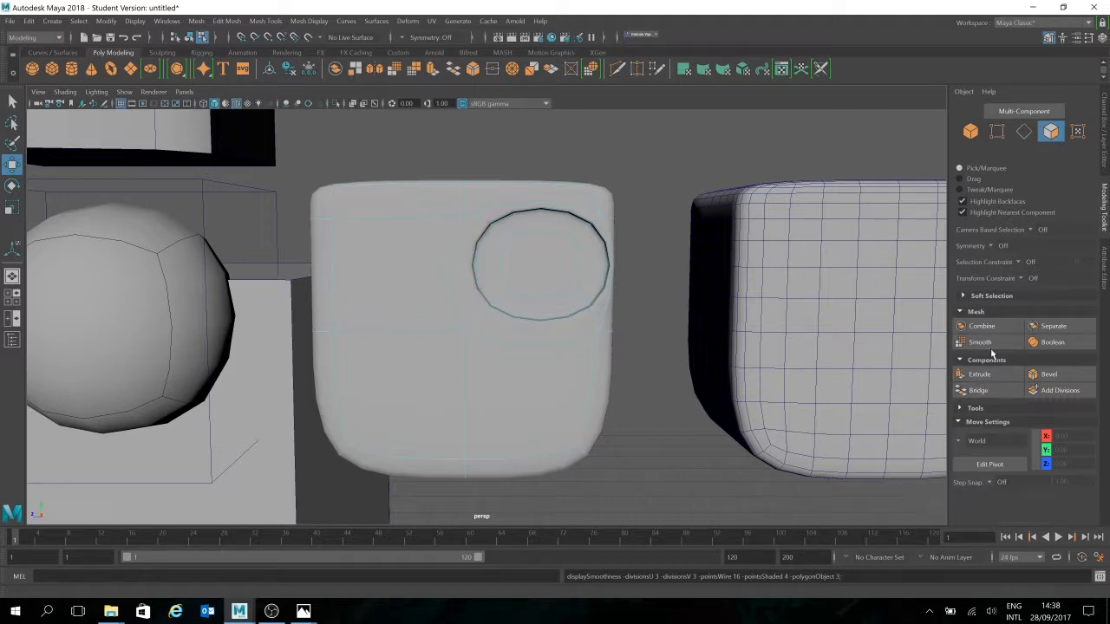
{"action": "left_click", "coordinate": [976, 408]}
Use Multi-Cut to add a vertical edge loop through the eye socket and another hugging its rim
{"action": "left_click", "coordinate": [983, 423]}
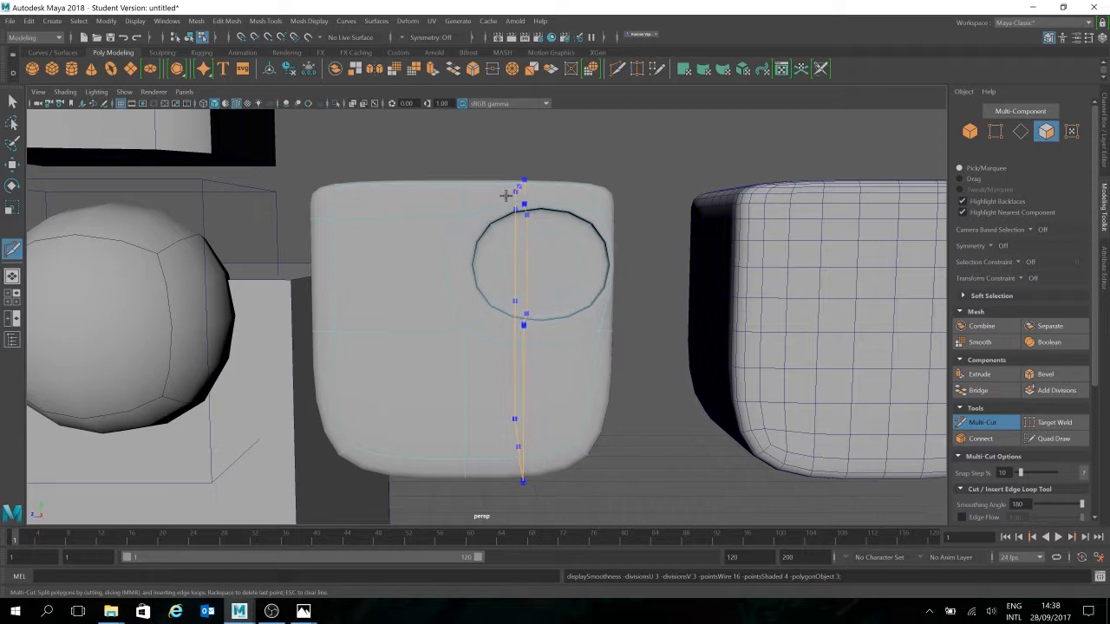
{"action": "left_click", "coordinate": [533, 191], "text": "ctrl"}
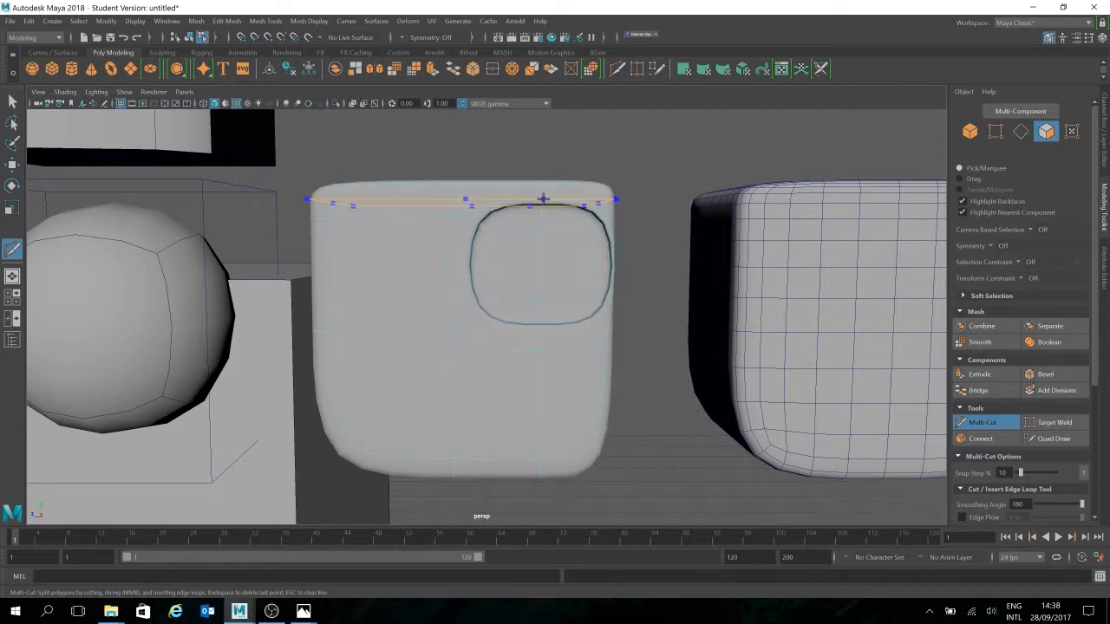
{"action": "left_click_drag", "start_coordinate": [661, 327], "coordinate": [639, 339], "text": "alt"}
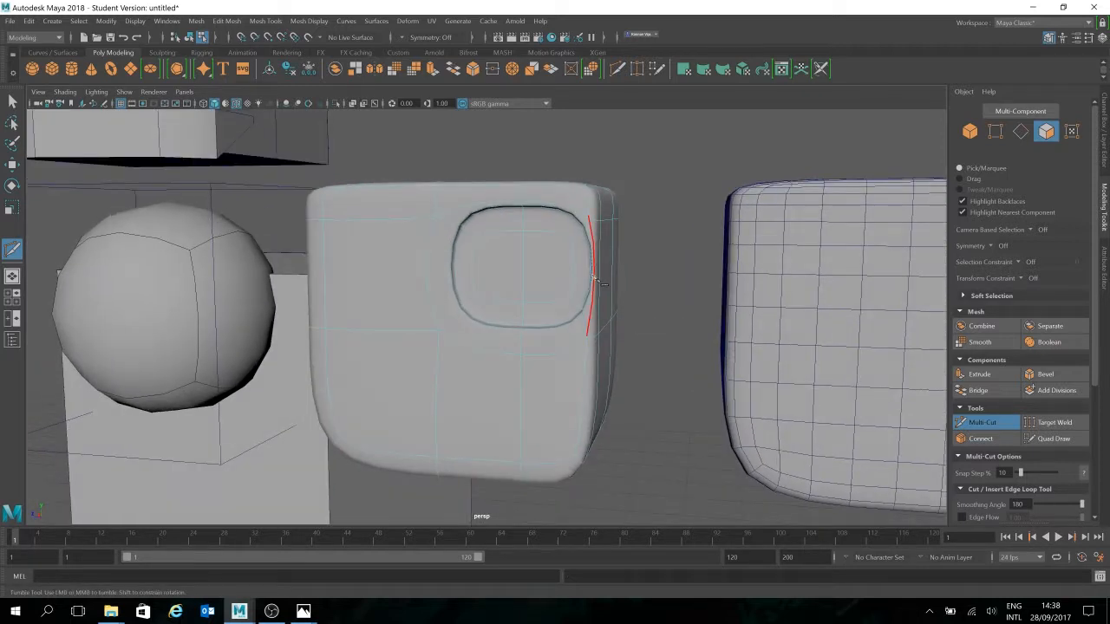
{"action": "left_click_drag", "start_coordinate": [633, 318], "coordinate": [642, 317], "text": "alt"}
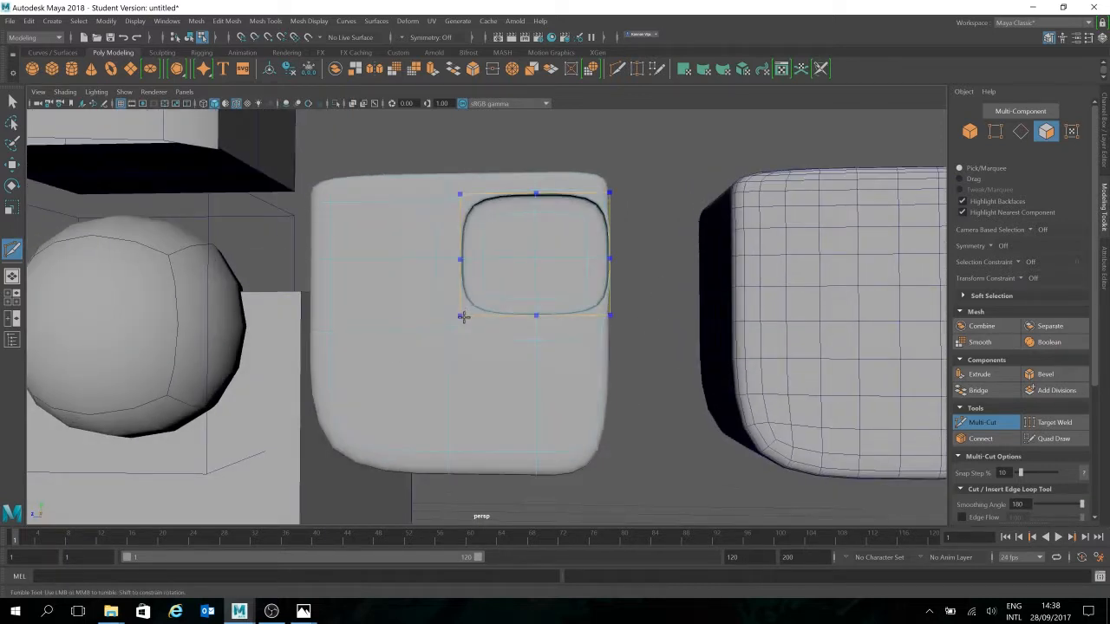
{"action": "left_click", "coordinate": [462, 318], "text": "ctrl"}
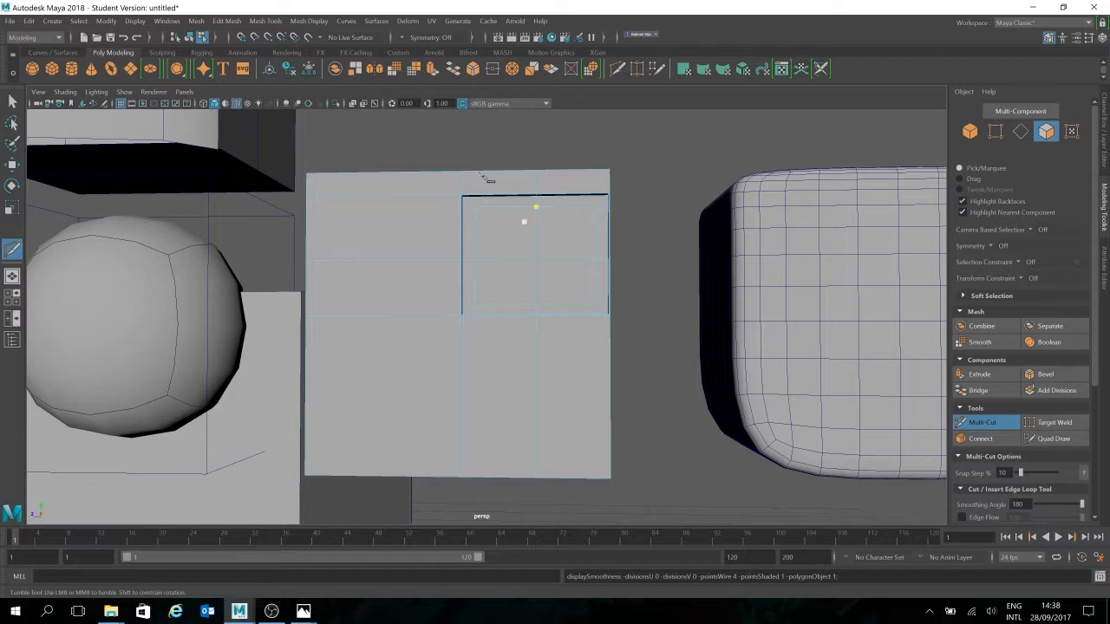
{"action": "scroll", "coordinate": [539, 263], "scroll_direction": "up", "scroll_amount": 6}
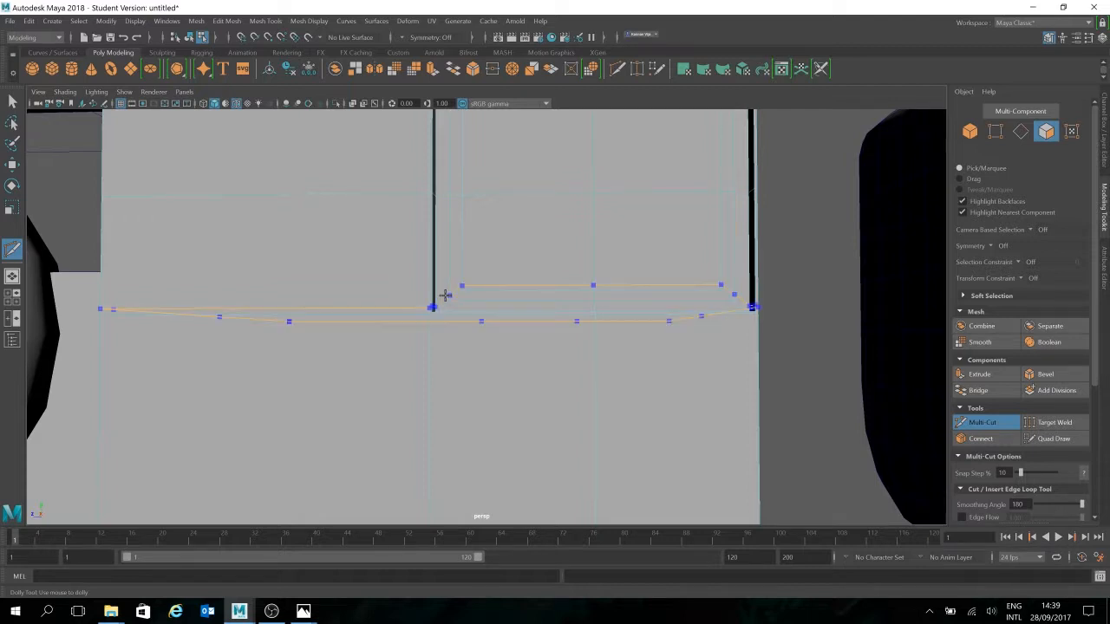
{"action": "scroll", "coordinate": [793, 354], "scroll_direction": "down", "scroll_amount": 4}
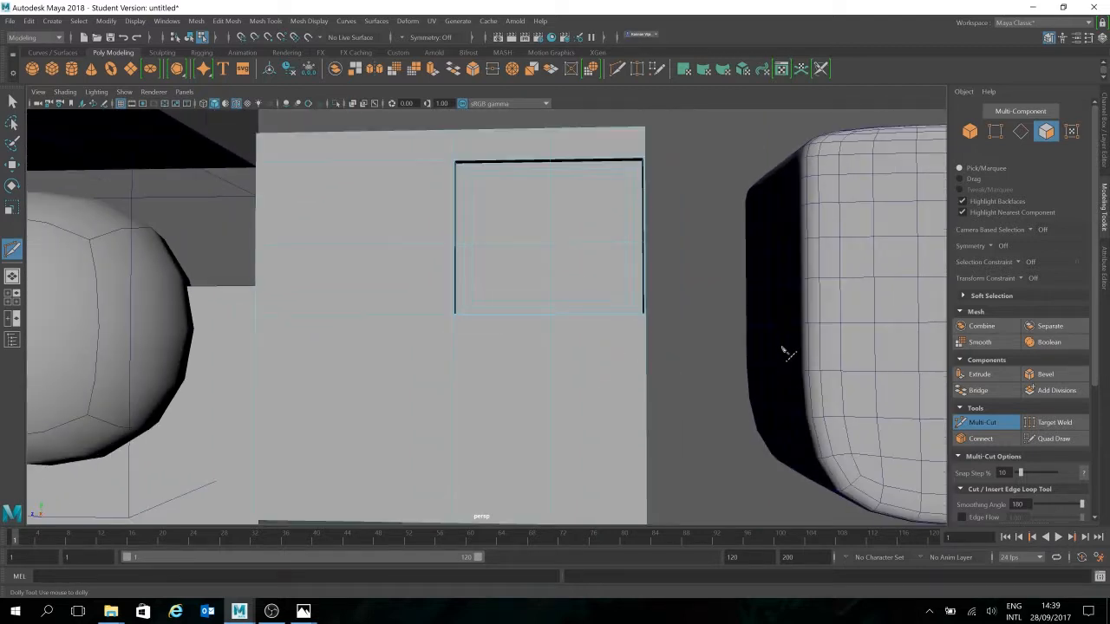
{"action": "scroll", "coordinate": [785, 353], "scroll_direction": "down", "scroll_amount": 2}
{"action": "mouse_move", "coordinate": [713, 271]}
{"action": "left_mouse_down", "text": "alt"}
{"action": "mouse_move", "coordinate": [723, 286]}
{"action": "mouse_move", "coordinate": [756, 274]}
{"action": "mouse_move", "coordinate": [711, 268]}
{"action": "left_mouse_up", "text": "alt"}
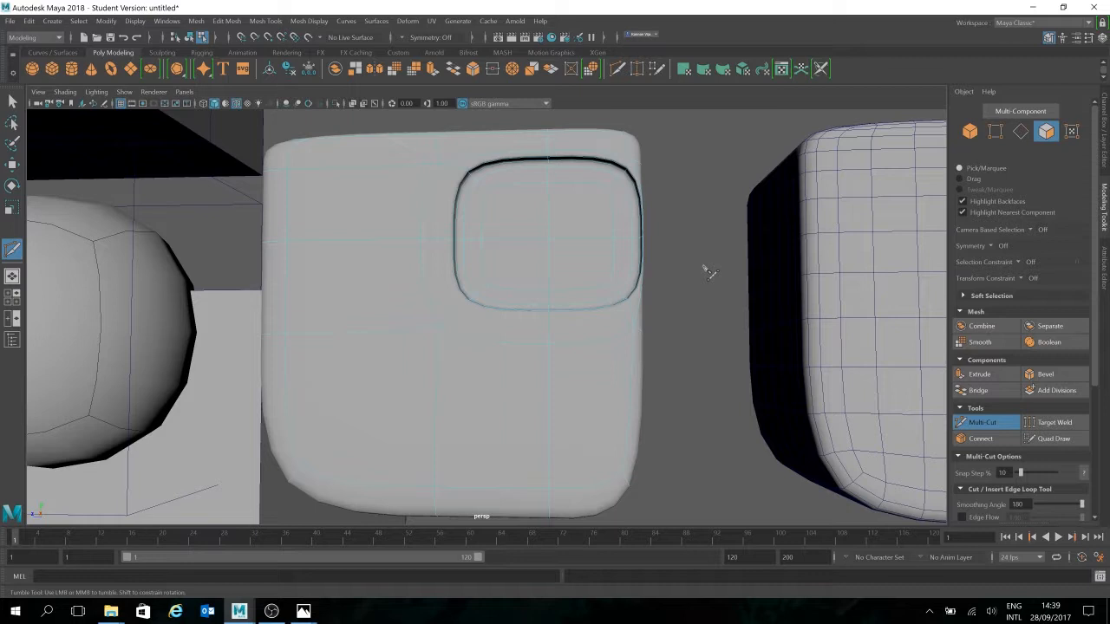
{"action": "key", "text": "w"}
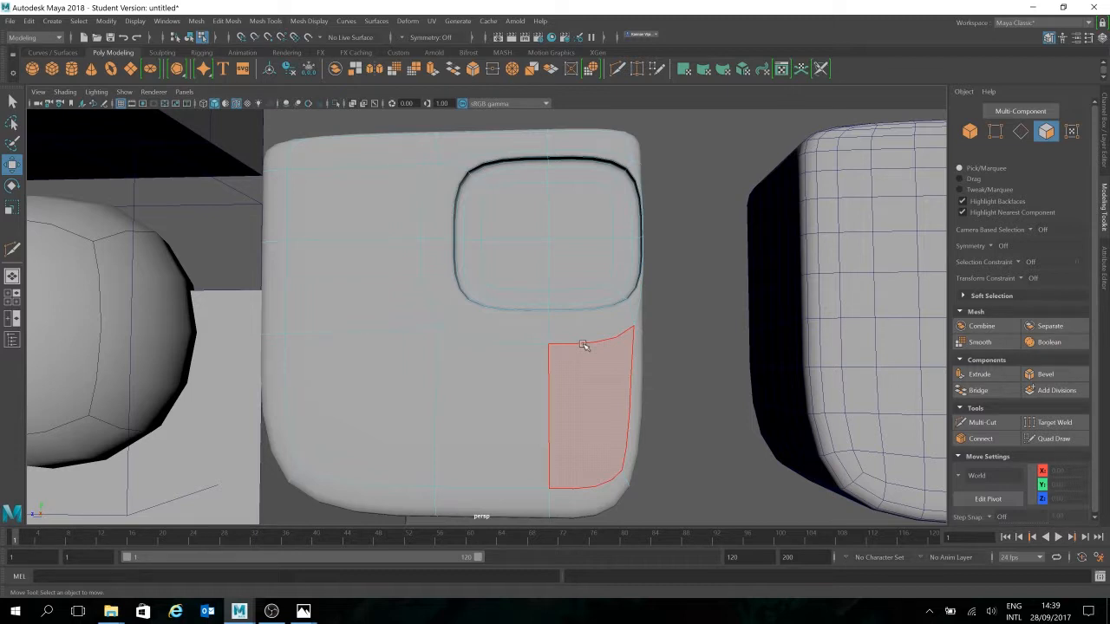
Select pCube9 as a whole object and drag it along X to 6.60
{"action": "left_click_drag", "start_coordinate": [595, 335], "coordinate": [462, 282], "text": "alt"}
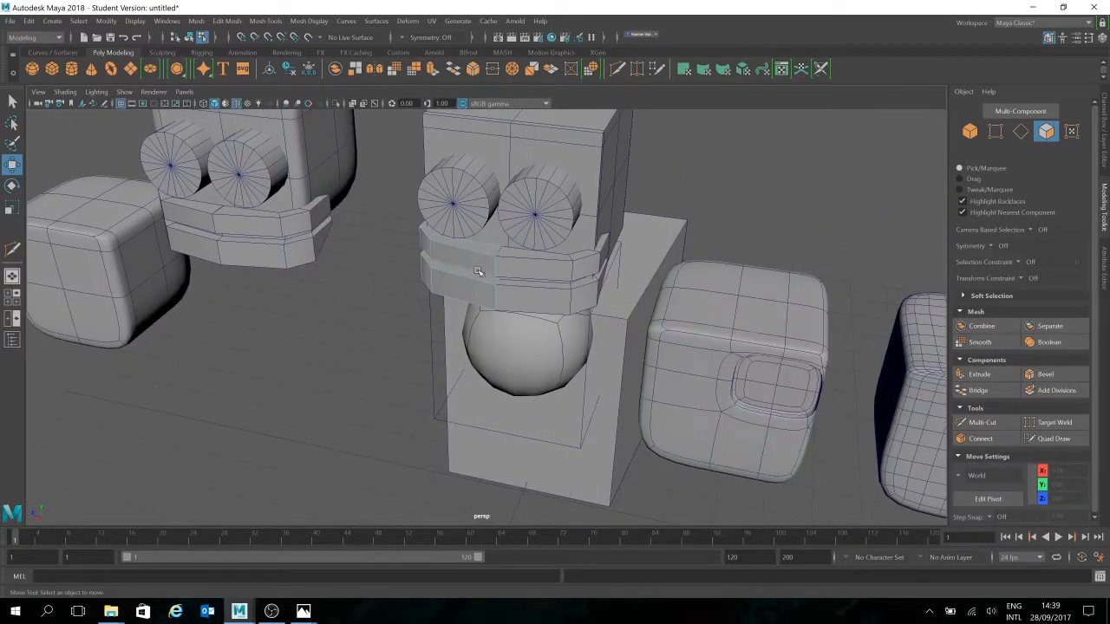
{"action": "left_click", "coordinate": [970, 133]}
{"action": "left_click_drag", "start_coordinate": [548, 263], "coordinate": [213, 416], "text": "alt"}
{"action": "left_click_drag", "start_coordinate": [367, 341], "coordinate": [515, 330], "text": "alt"}
{"action": "scroll", "coordinate": [515, 329], "scroll_direction": "up", "scroll_amount": 5}
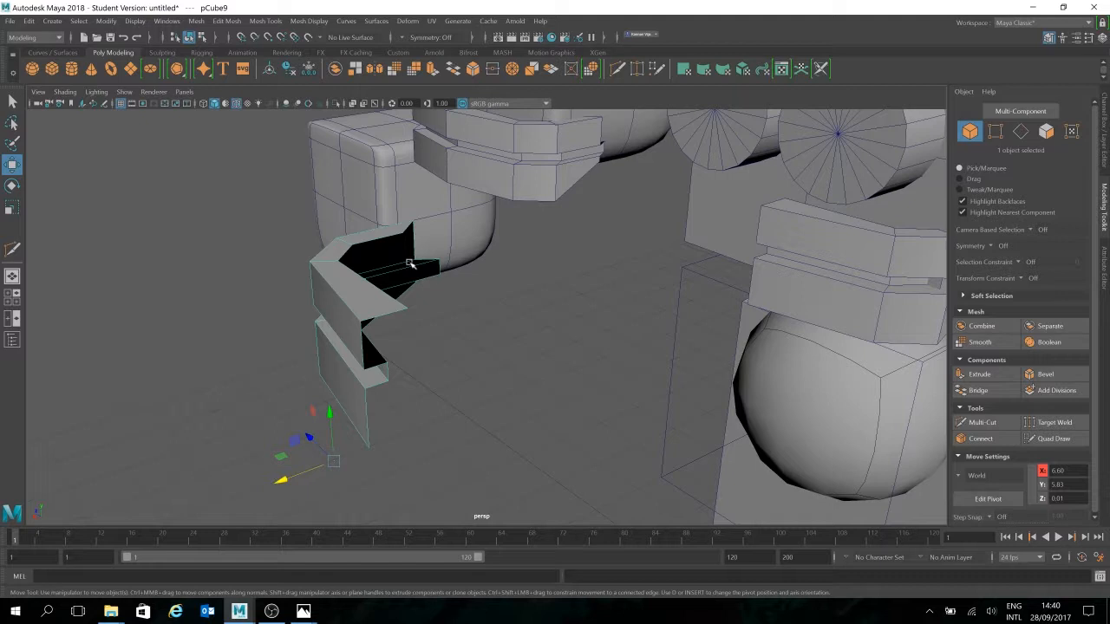
{"action": "left_click_drag", "start_coordinate": [470, 278], "coordinate": [512, 286], "text": "alt"}
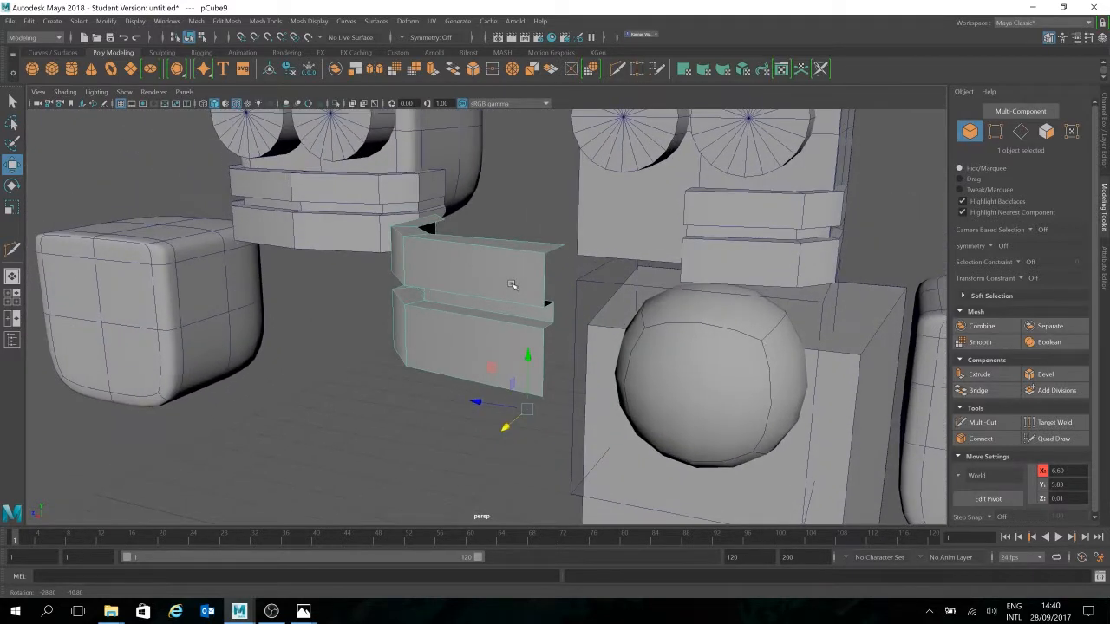
{"action": "left_click", "coordinate": [1046, 131]}
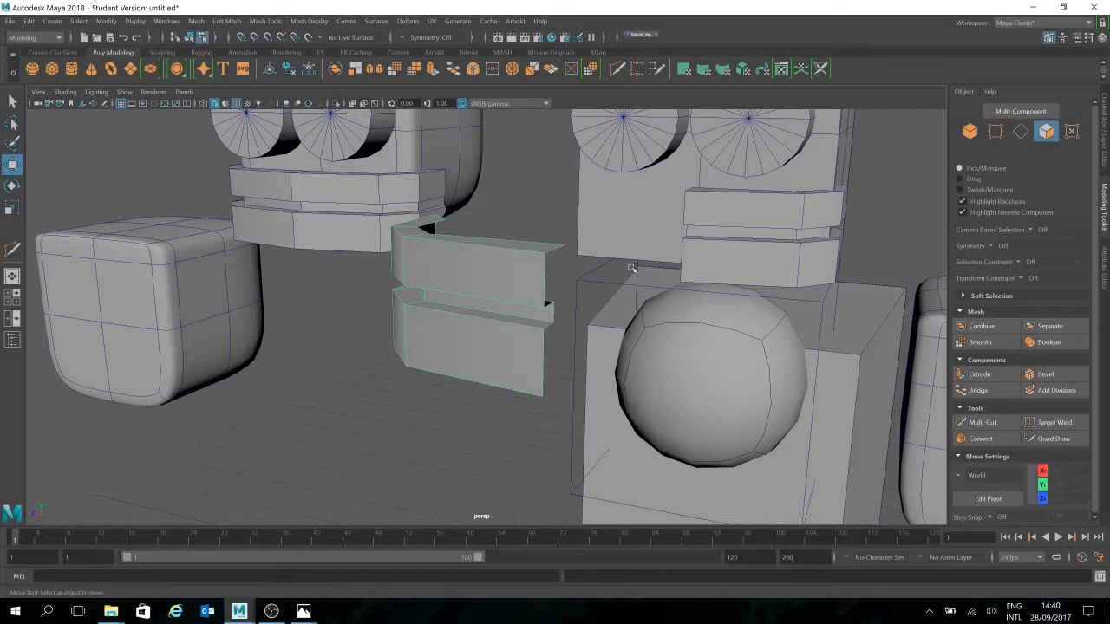
{"action": "left_click", "coordinate": [1021, 131]}
{"action": "left_click", "coordinate": [546, 297], "text": "shift"}
{"action": "left_click", "coordinate": [546, 347], "text": "shift"}
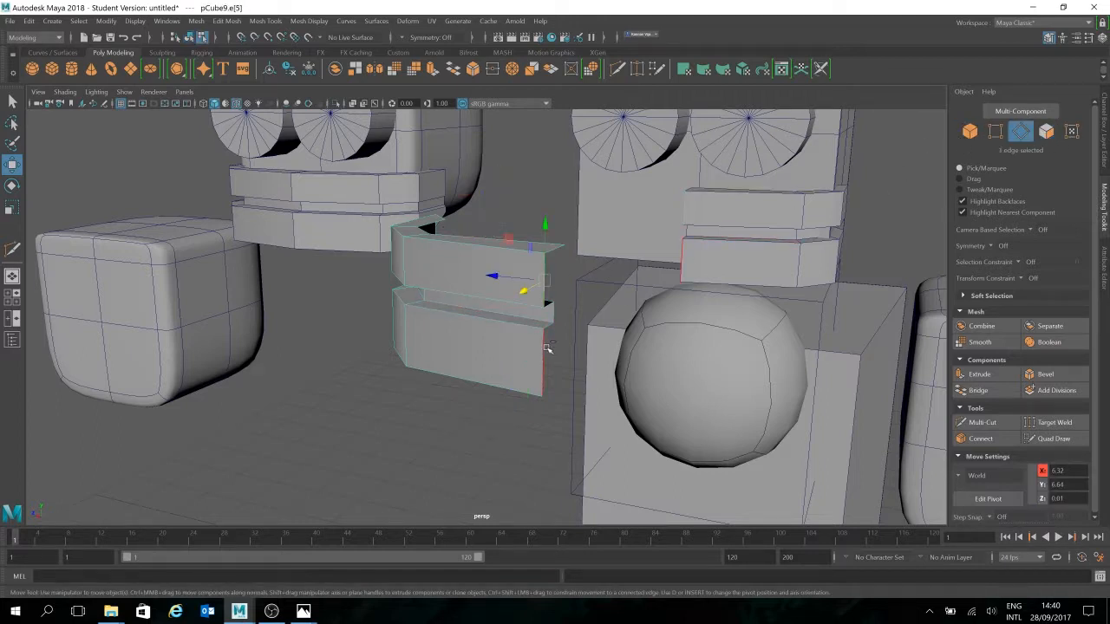
{"action": "left_click", "coordinate": [546, 346], "text": "ctrl"}
{"action": "left_click_drag", "start_coordinate": [526, 337], "coordinate": [558, 324]}
{"action": "key", "text": "ctrl+z"}
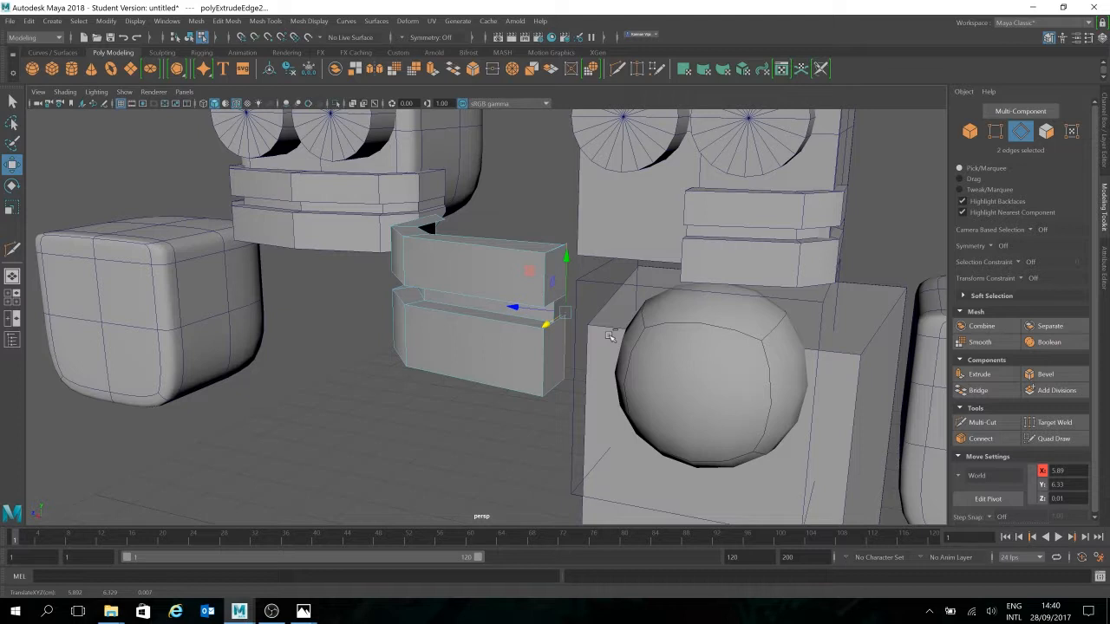
{"action": "key", "text": "ctrl+z"}
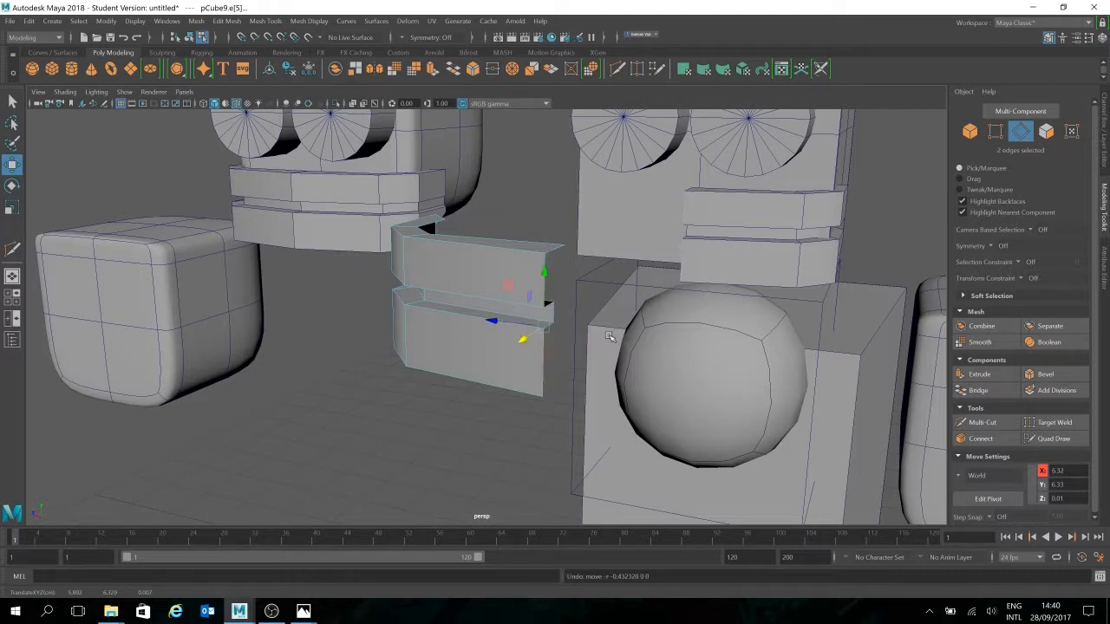
{"action": "left_click_drag", "start_coordinate": [610, 337], "coordinate": [409, 345], "text": "alt"}
{"action": "left_click", "coordinate": [969, 131]}
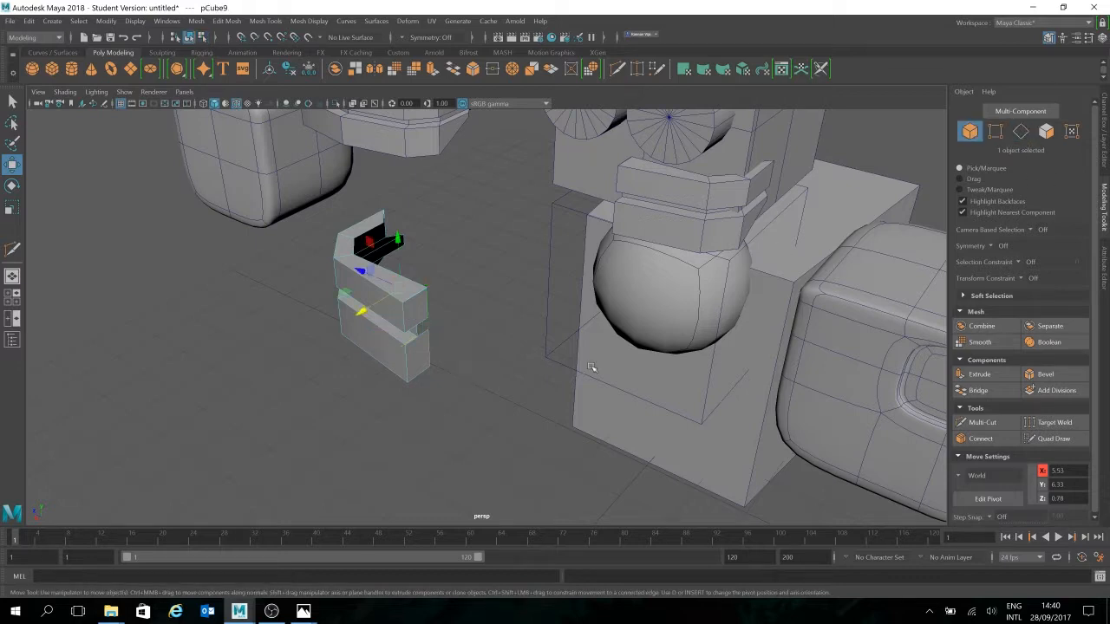
{"action": "left_click", "coordinate": [486, 382]}
{"action": "left_click_drag", "start_coordinate": [524, 419], "coordinate": [483, 284], "text": "alt"}
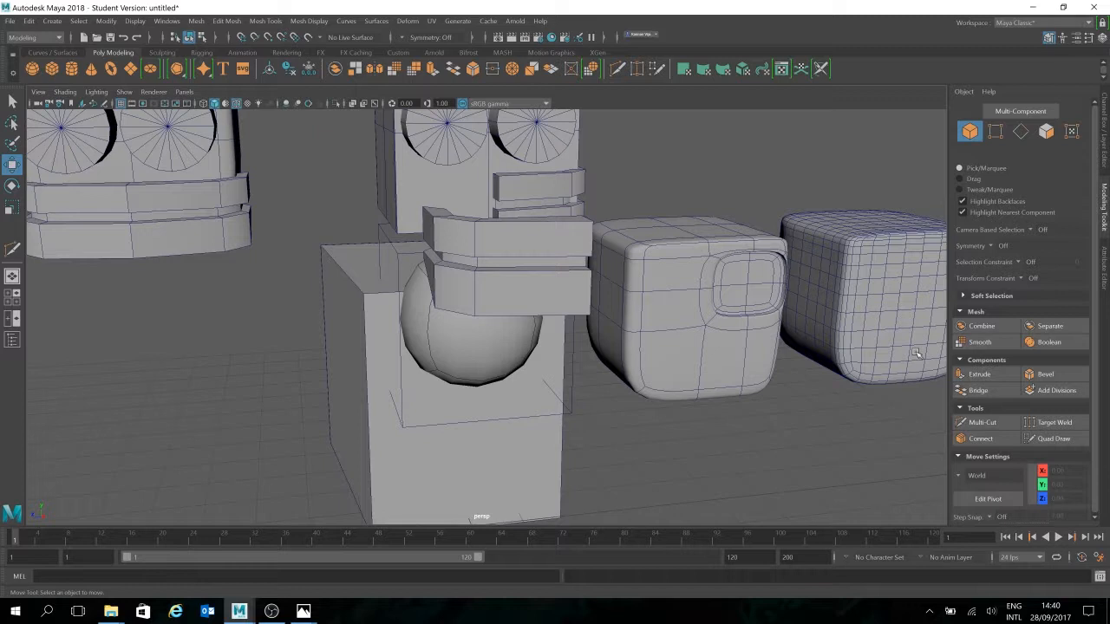
Extend the upper mouth block across the front of the head
{"action": "left_click", "coordinate": [546, 292]}
{"action": "left_click_drag", "start_coordinate": [581, 305], "coordinate": [690, 307]}
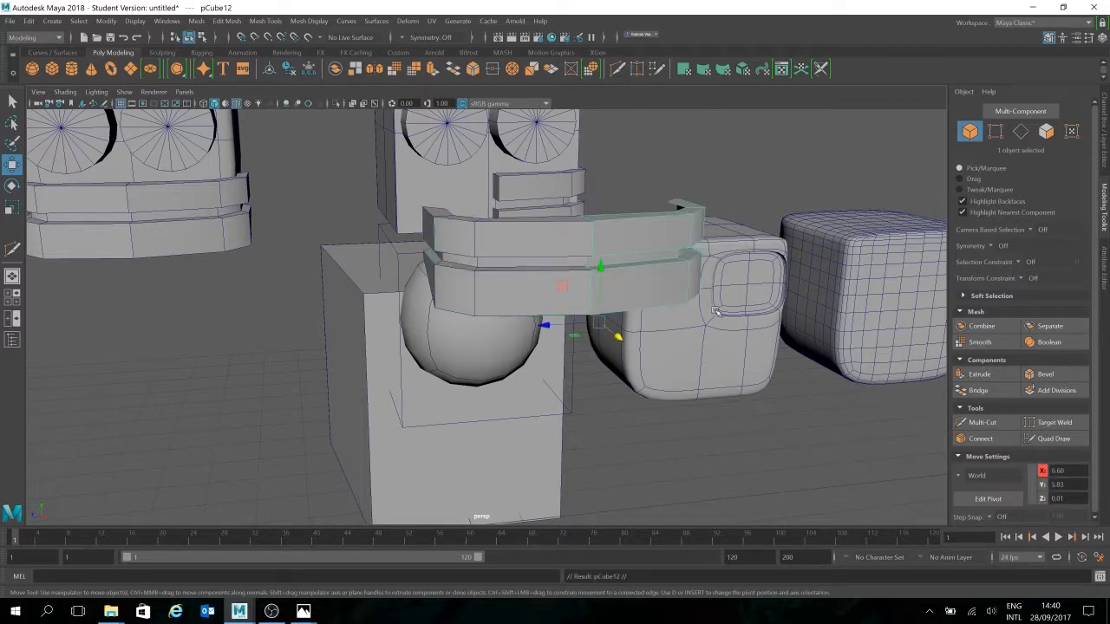
{"action": "left_click", "coordinate": [763, 417]}
{"action": "left_click_drag", "start_coordinate": [712, 414], "coordinate": [662, 426], "text": "alt"}
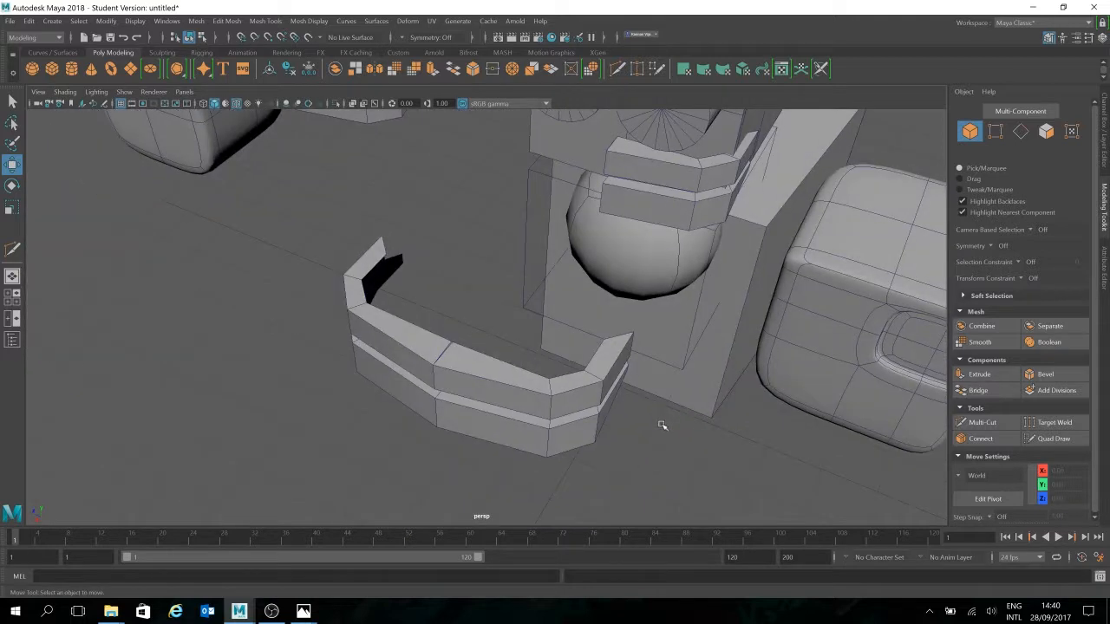
{"action": "left_click_drag", "start_coordinate": [598, 371], "coordinate": [662, 304], "text": "alt"}
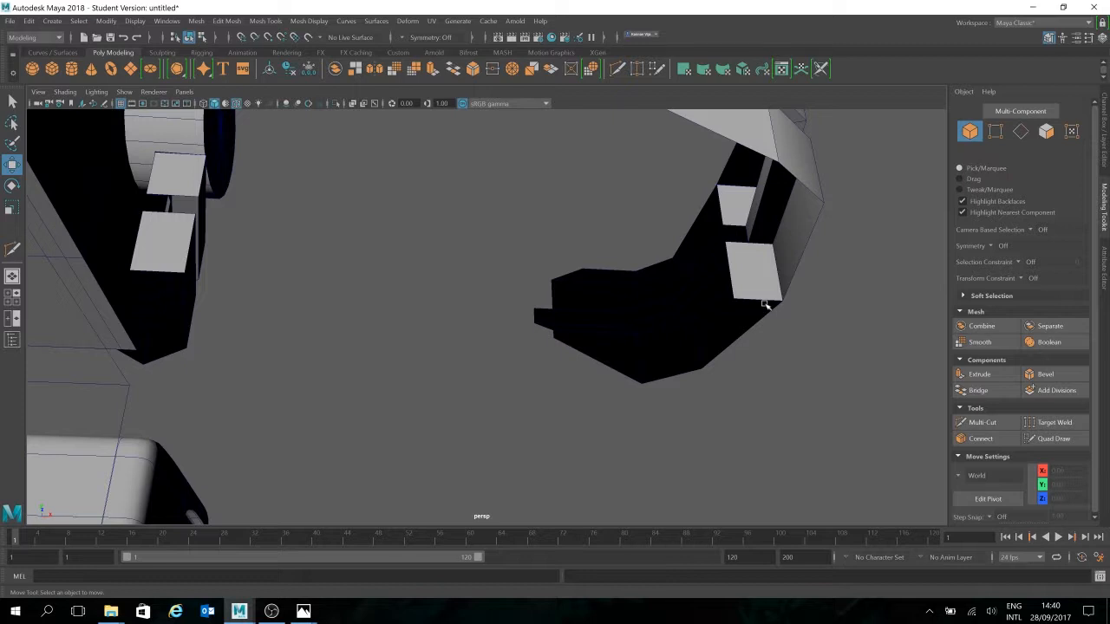
{"action": "left_click_drag", "start_coordinate": [803, 319], "coordinate": [669, 335], "text": "alt"}
Delete the band's right segment and select the left mouth block
{"action": "left_click", "coordinate": [607, 279]}
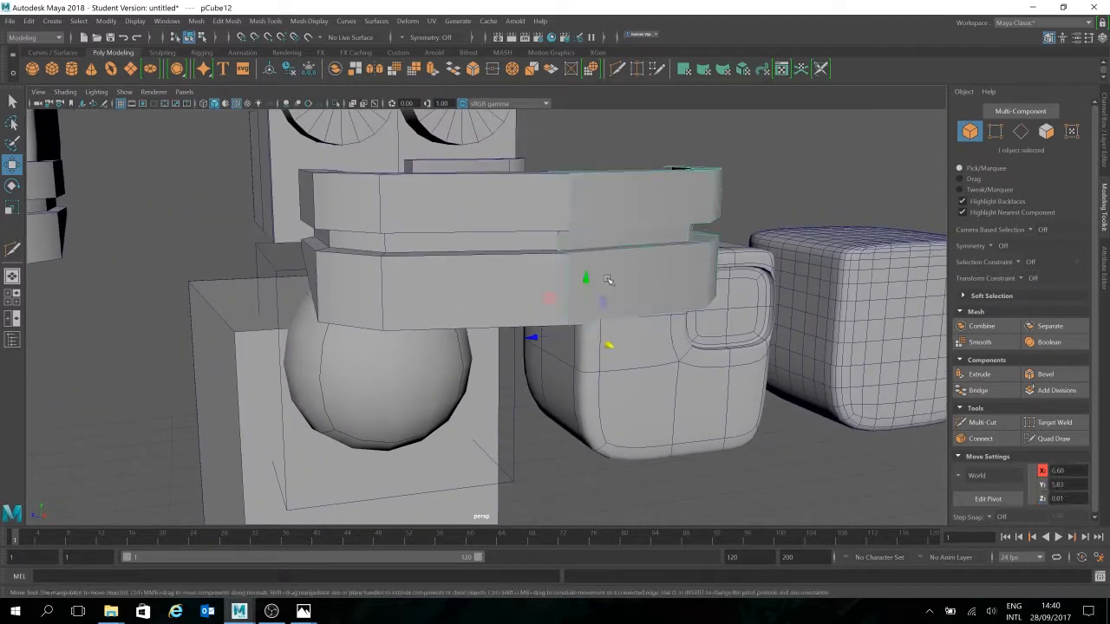
{"action": "key", "text": "Delete"}
{"action": "left_click", "coordinate": [533, 269]}
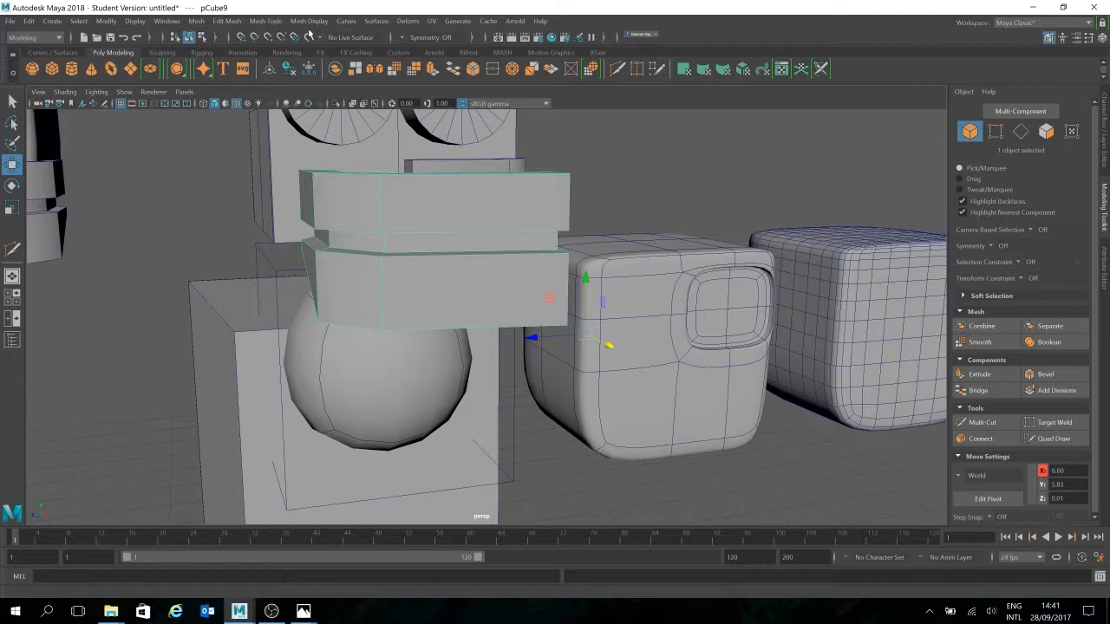
{"action": "left_click", "coordinate": [261, 22]}
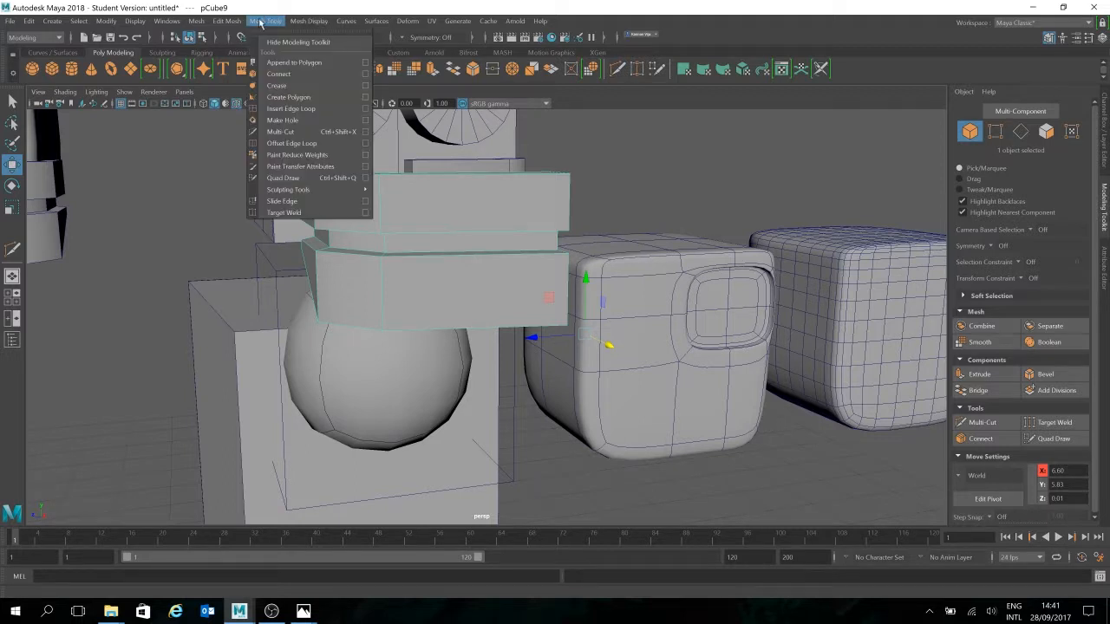
Mirror the half band with polyMirror, switching the axis from Y to Z
{"action": "mouse_move", "coordinate": [226, 21]}
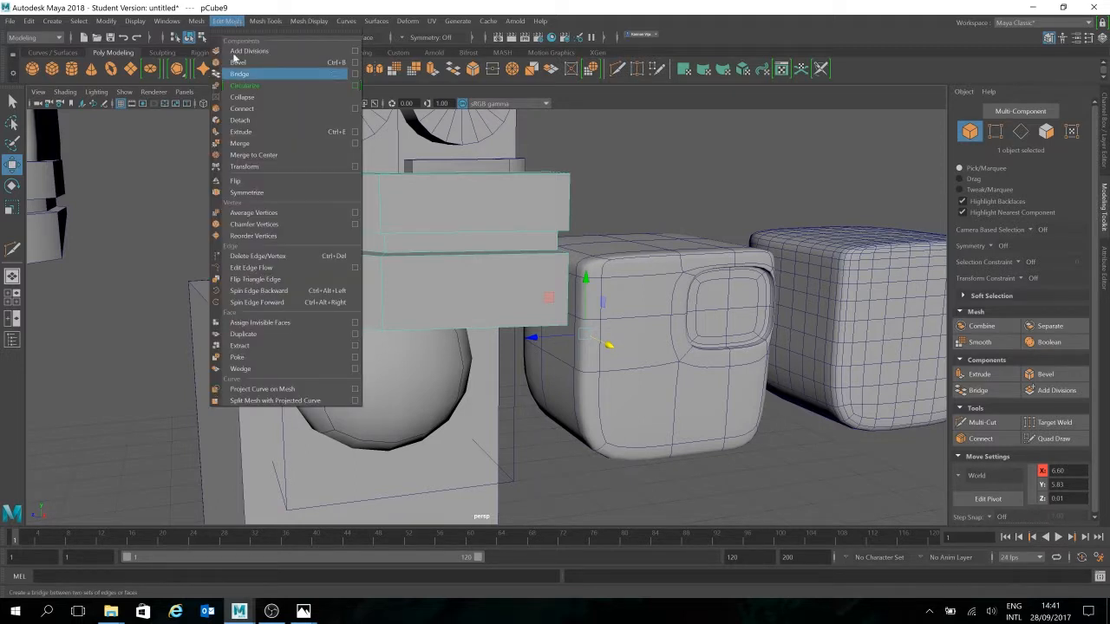
{"action": "mouse_move", "coordinate": [309, 21]}
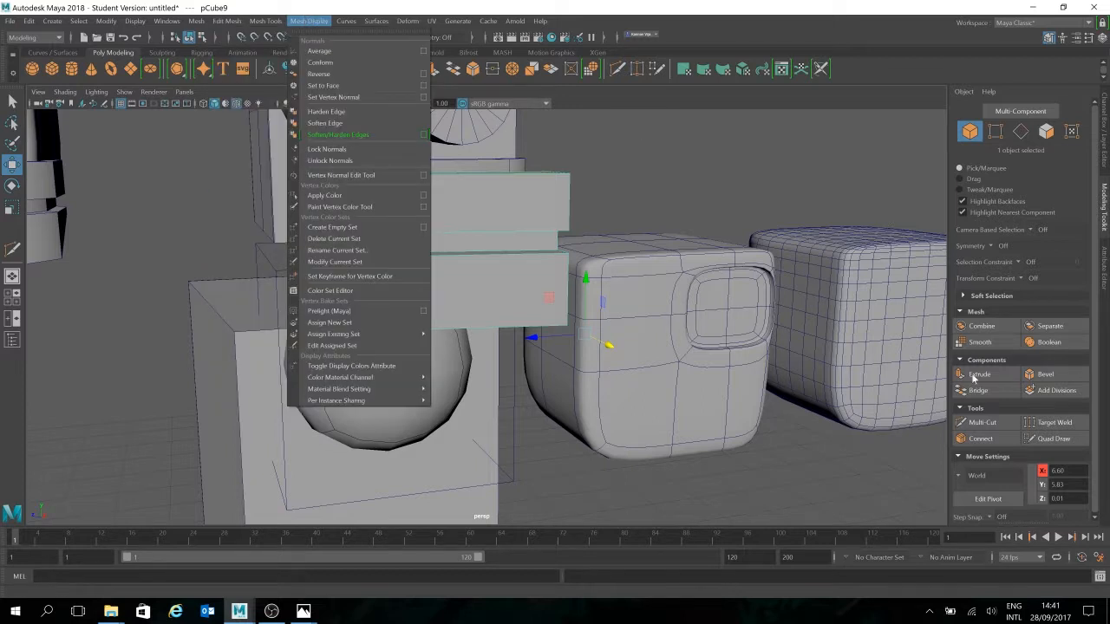
{"action": "left_click", "coordinate": [681, 328]}
{"action": "left_click_drag", "start_coordinate": [785, 305], "coordinate": [735, 338], "text": "alt"}
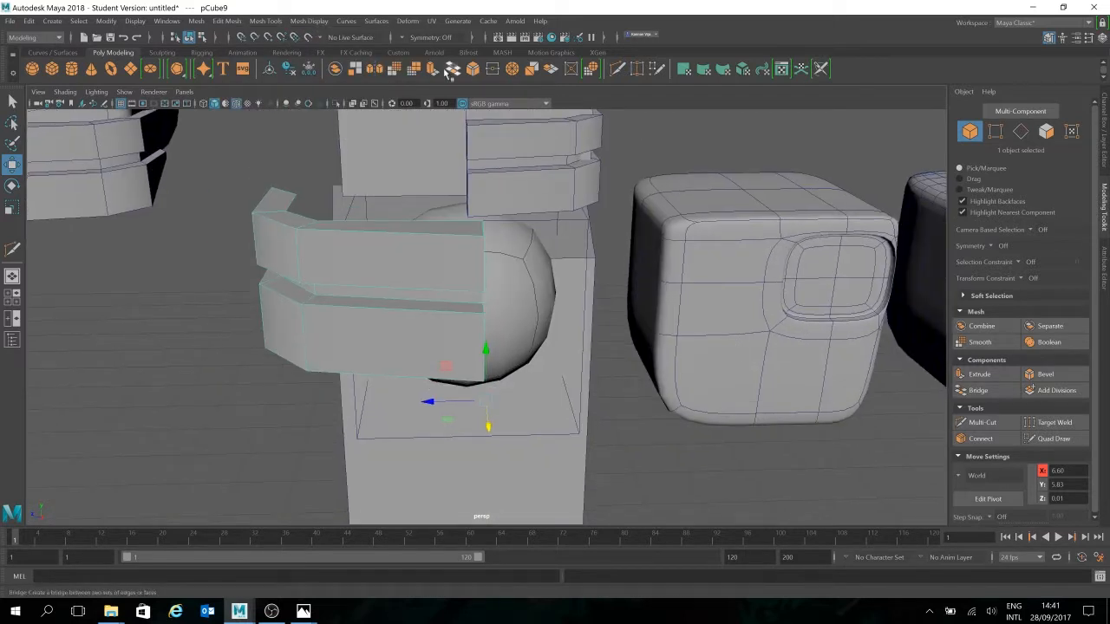
{"action": "left_click", "coordinate": [374, 70]}
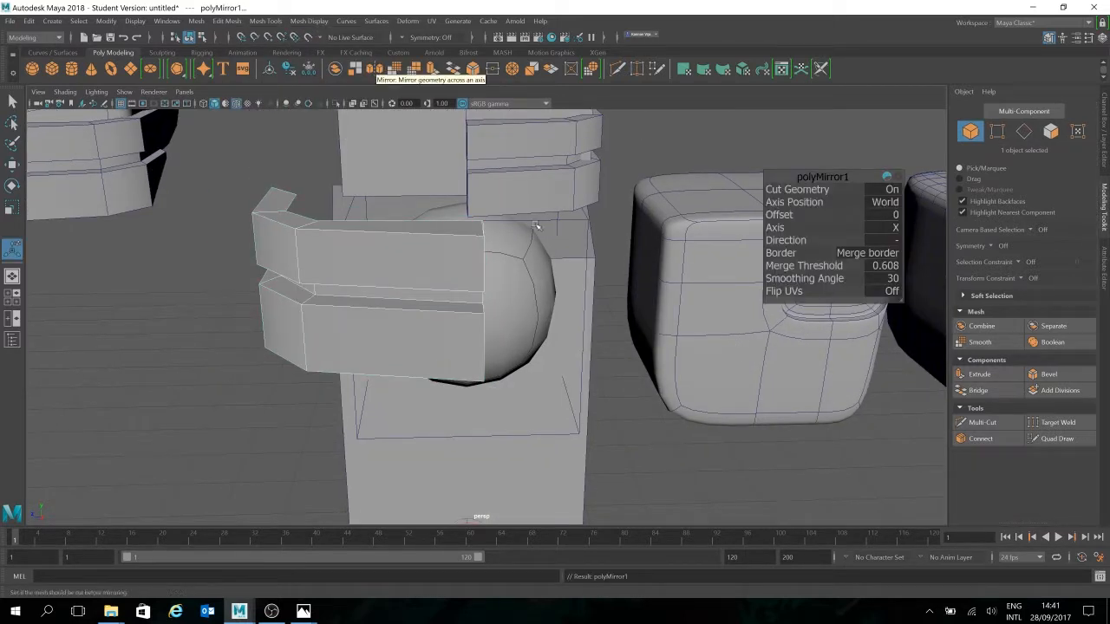
{"action": "left_click_drag", "start_coordinate": [641, 386], "coordinate": [575, 389], "text": "alt"}
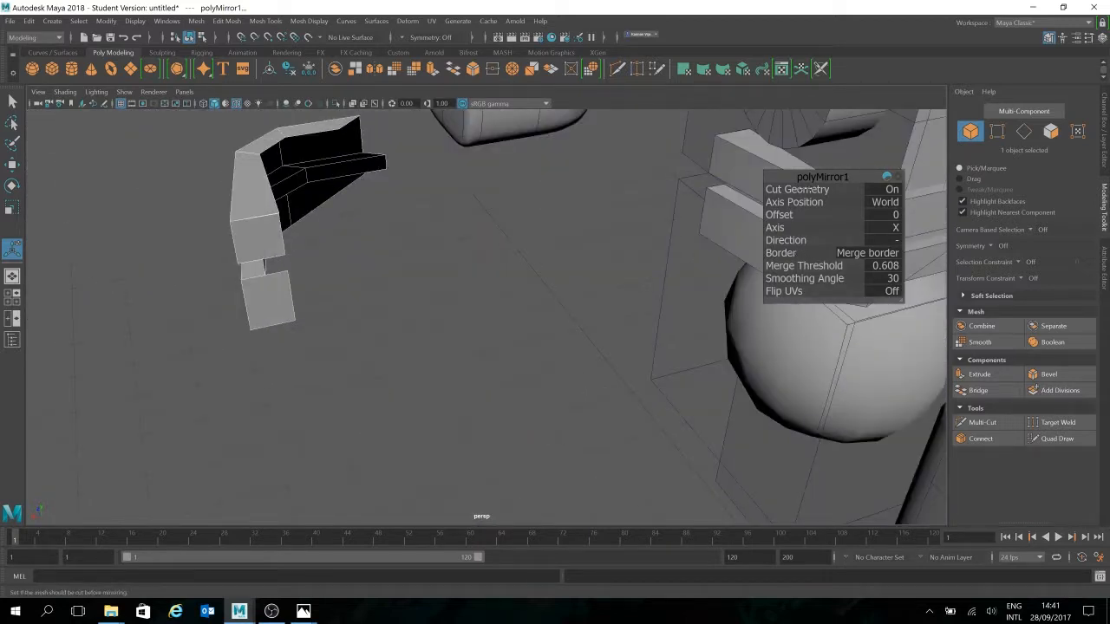
{"action": "left_click_drag", "start_coordinate": [795, 230], "coordinate": [818, 229]}
{"action": "left_click", "coordinate": [921, 229]}
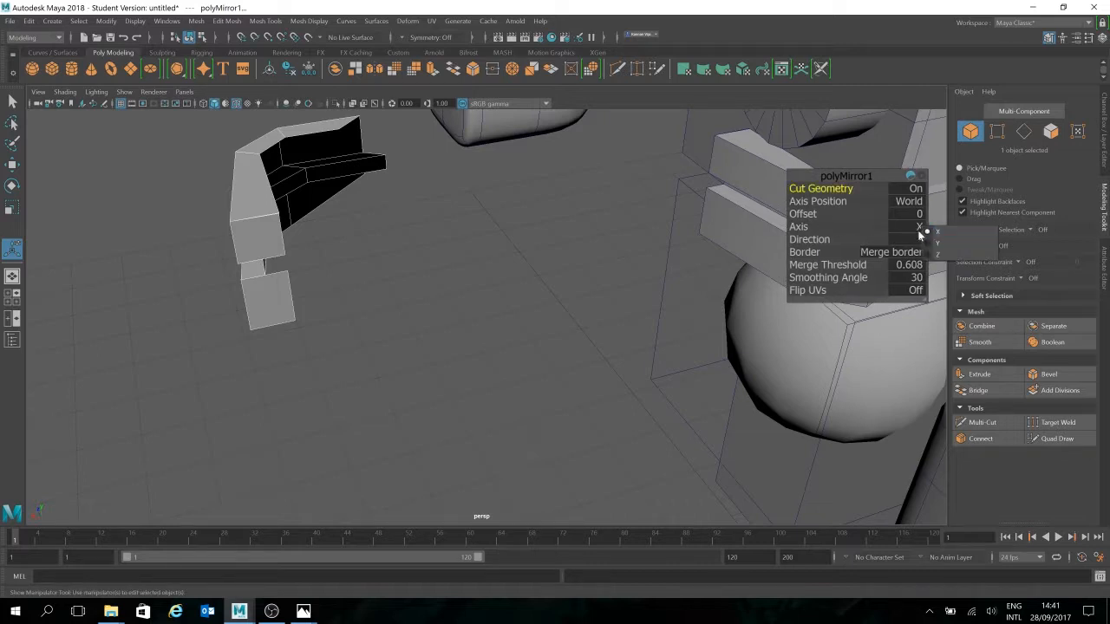
{"action": "left_click", "coordinate": [937, 243]}
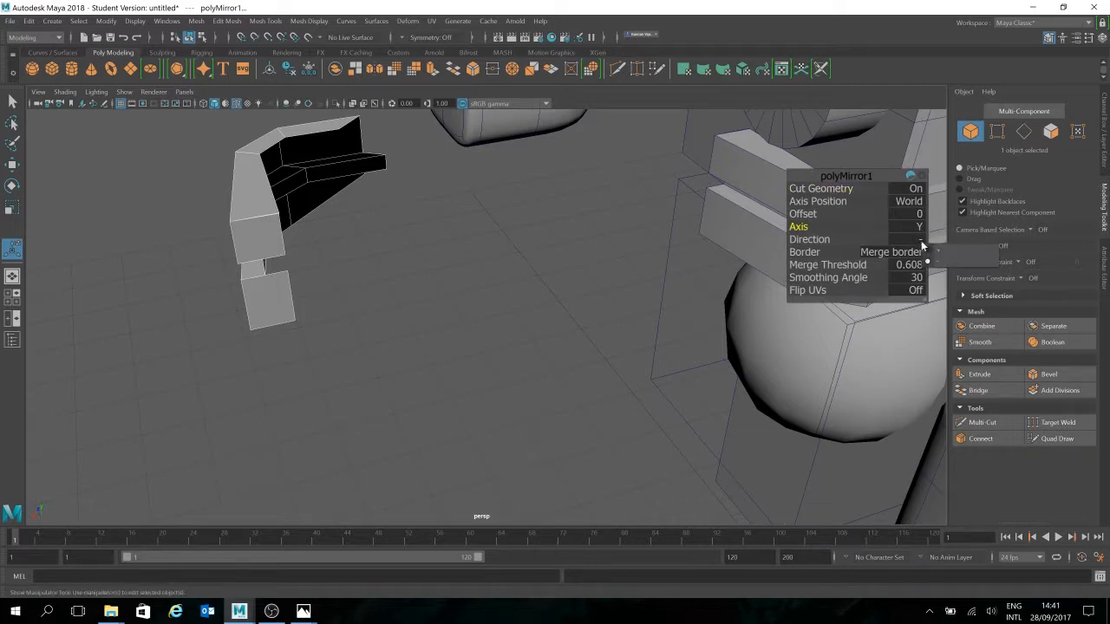
{"action": "left_click", "coordinate": [923, 227]}
{"action": "left_click", "coordinate": [945, 255]}
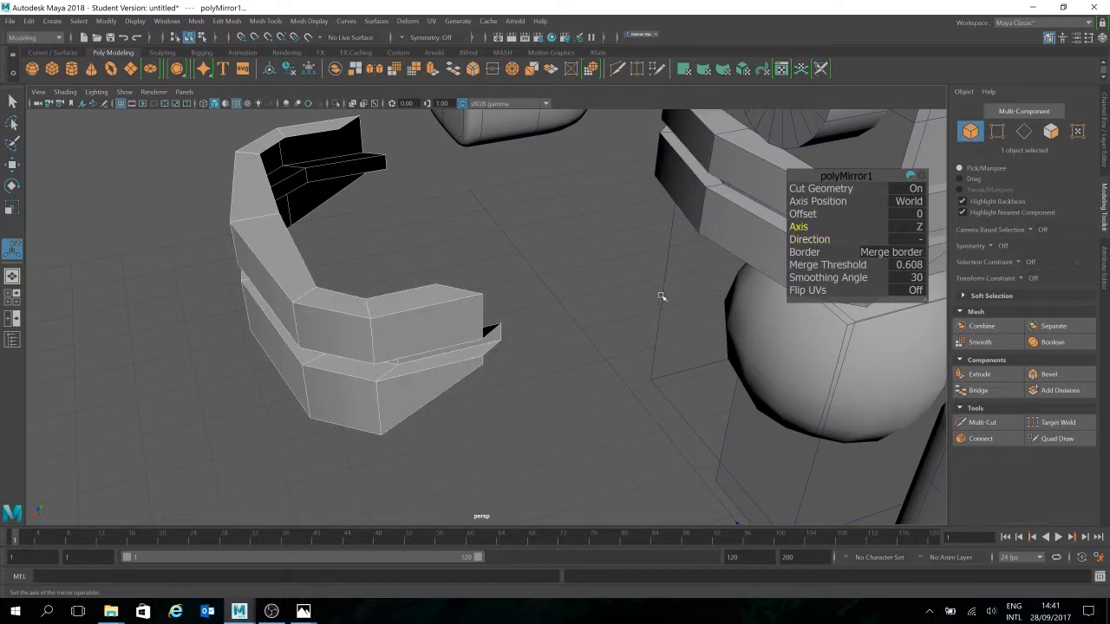
{"action": "left_click_drag", "start_coordinate": [589, 315], "coordinate": [568, 440], "text": "alt"}
Reselect the mirrored band and switch to component mode, viewing it from above
{"action": "key", "text": "w"}
{"action": "left_click", "coordinate": [544, 390]}
{"action": "left_click", "coordinate": [501, 299]}
{"action": "left_click_drag", "start_coordinate": [501, 299], "coordinate": [597, 370], "text": "alt"}
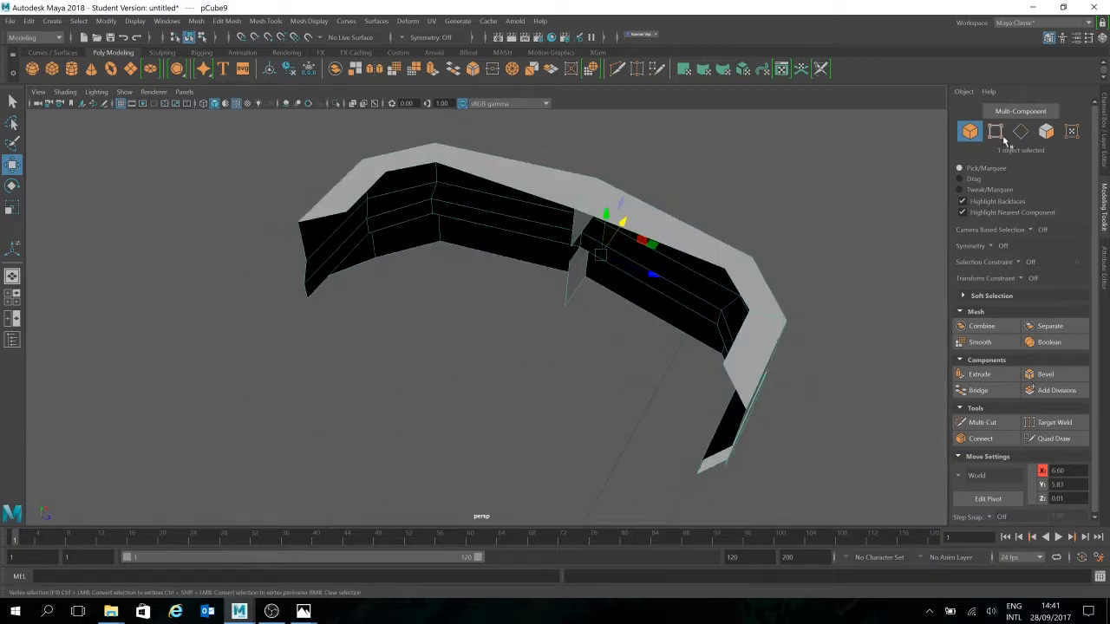
{"action": "left_click", "coordinate": [996, 131]}
{"action": "left_click_drag", "start_coordinate": [623, 222], "coordinate": [587, 266], "text": "alt"}
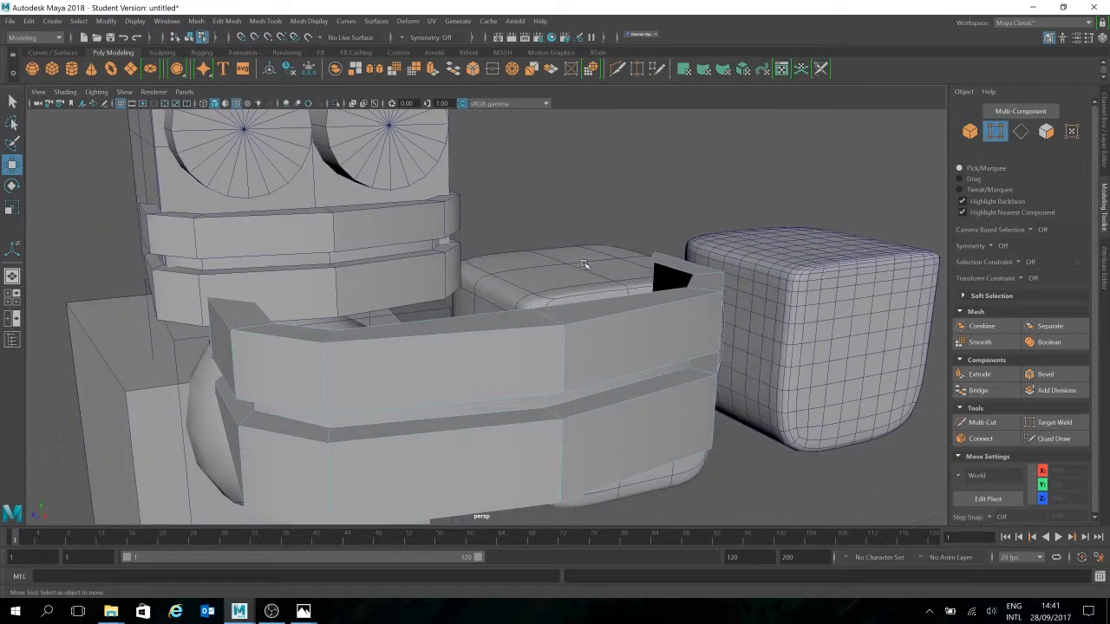
{"action": "right_click_drag", "start_coordinate": [587, 265], "coordinate": [624, 290], "text": "alt"}
{"action": "left_click_drag", "start_coordinate": [610, 301], "coordinate": [451, 218], "text": "alt"}
Move seam vertex vtx[31] along Z, after undoing a trial corner-vertex move
{"action": "left_click", "coordinate": [578, 204]}
{"action": "left_click_drag", "start_coordinate": [612, 243], "coordinate": [867, 325], "text": "alt"}
{"action": "key", "text": "ctrl+z"}
{"action": "left_click", "coordinate": [697, 241]}
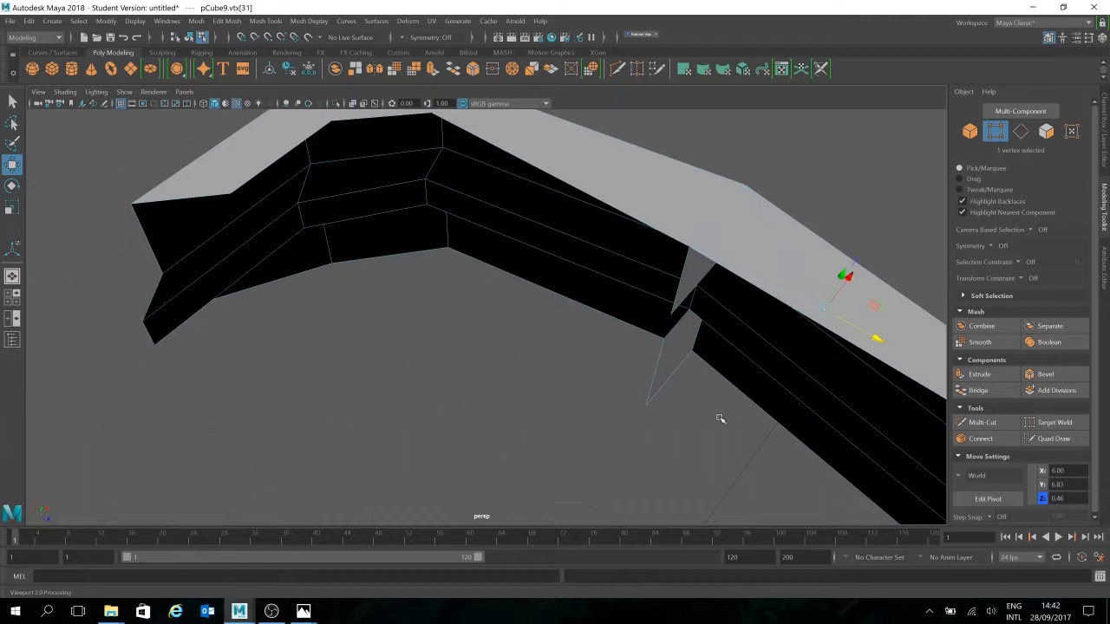
{"action": "middle_click_drag", "start_coordinate": [704, 433], "coordinate": [676, 351], "text": "alt"}
{"action": "scroll", "coordinate": [694, 354], "scroll_direction": "down", "scroll_amount": 3}
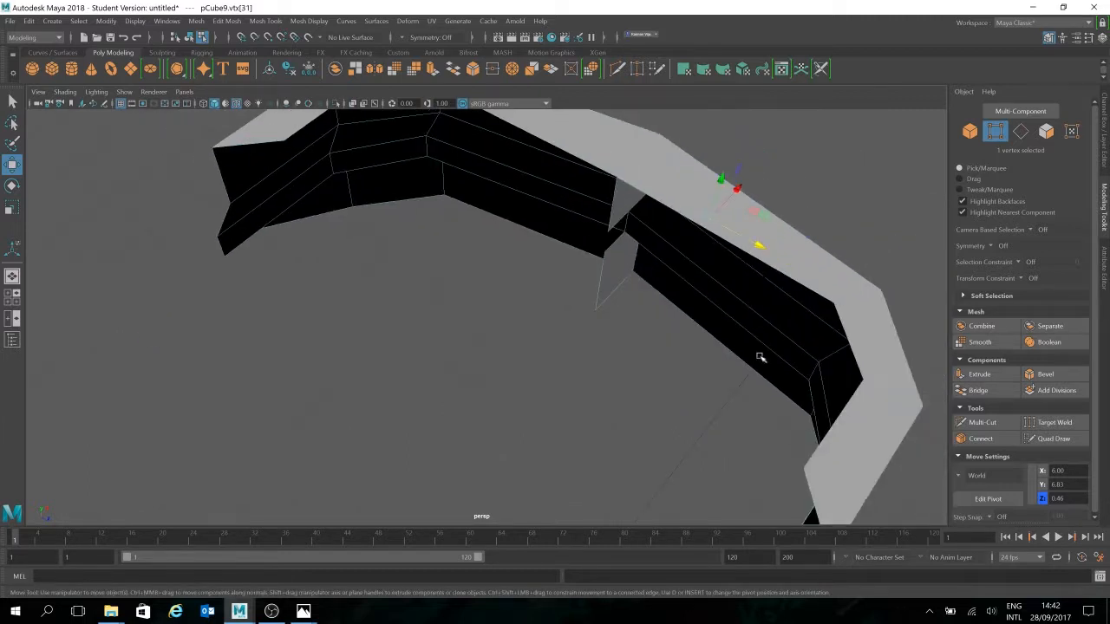
{"action": "left_click_drag", "start_coordinate": [776, 384], "coordinate": [734, 384], "text": "alt"}
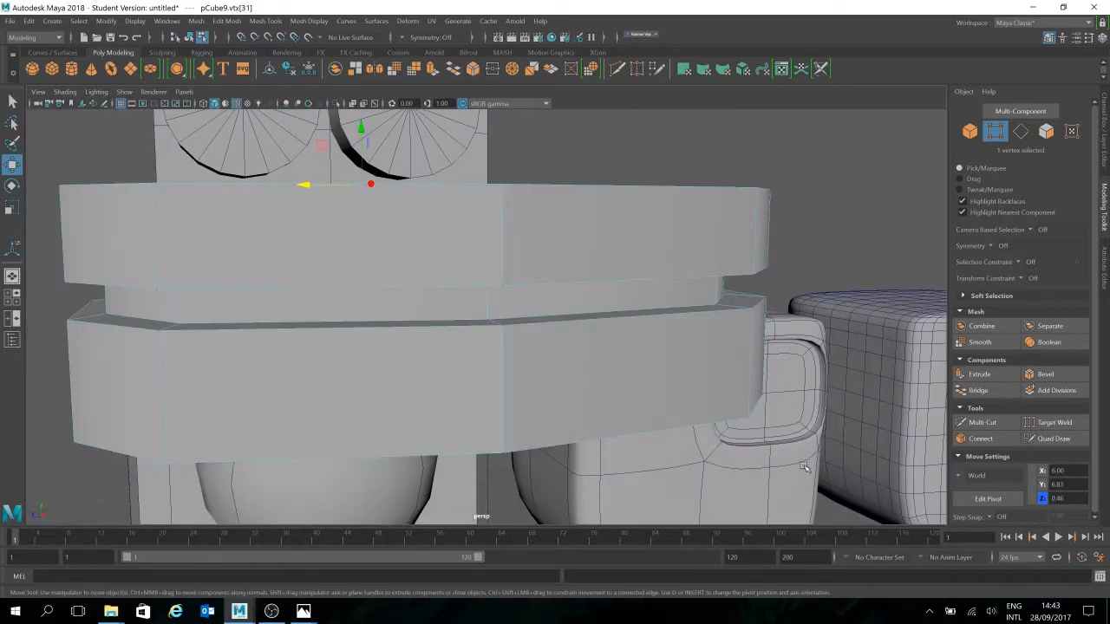
Undo repeatedly through the mirror, vertex moves and selection changes on the band
{"action": "key", "text": "ctrl+z"}
{"action": "key", "text": "ctrl+z"}
{"action": "key", "text": "ctrl+z"}
{"action": "key", "text": "ctrl+z"}
{"action": "left_click_drag", "start_coordinate": [593, 239], "coordinate": [512, 279], "text": "alt"}
{"action": "key", "text": "ctrl+z"}
{"action": "key", "text": "ctrl+z"}
{"action": "key", "text": "ctrl+z"}
{"action": "key", "text": "ctrl+z"}
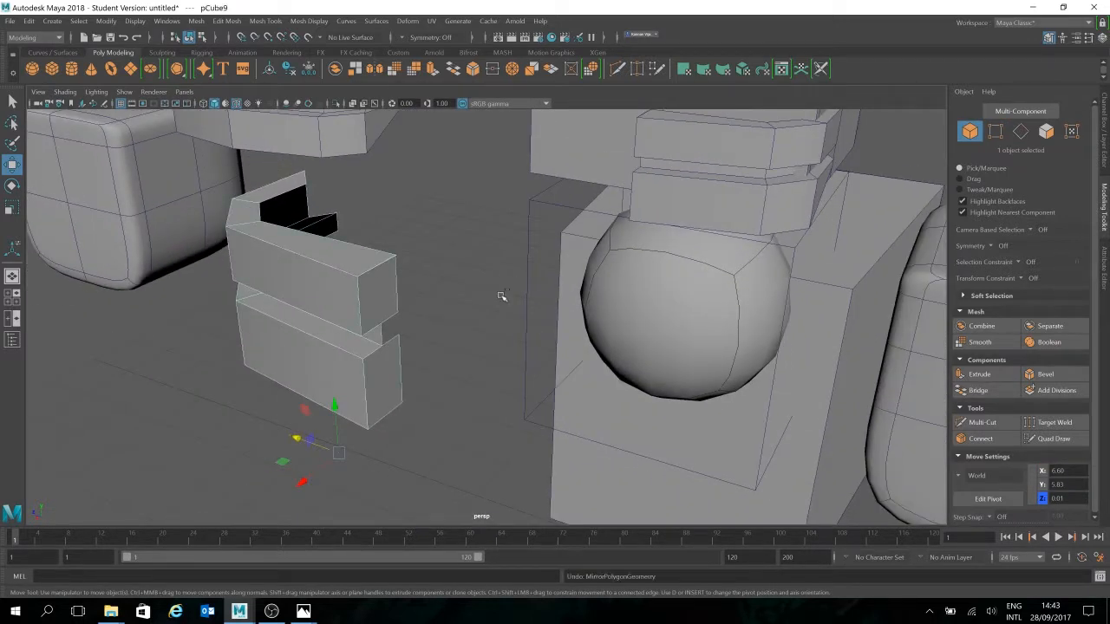
{"action": "key", "text": "ctrl+z"}
{"action": "key", "text": "ctrl+z"}
{"action": "key", "text": "ctrl+z"}
{"action": "key", "text": "ctrl+z"}
{"action": "key", "text": "ctrl+z"}
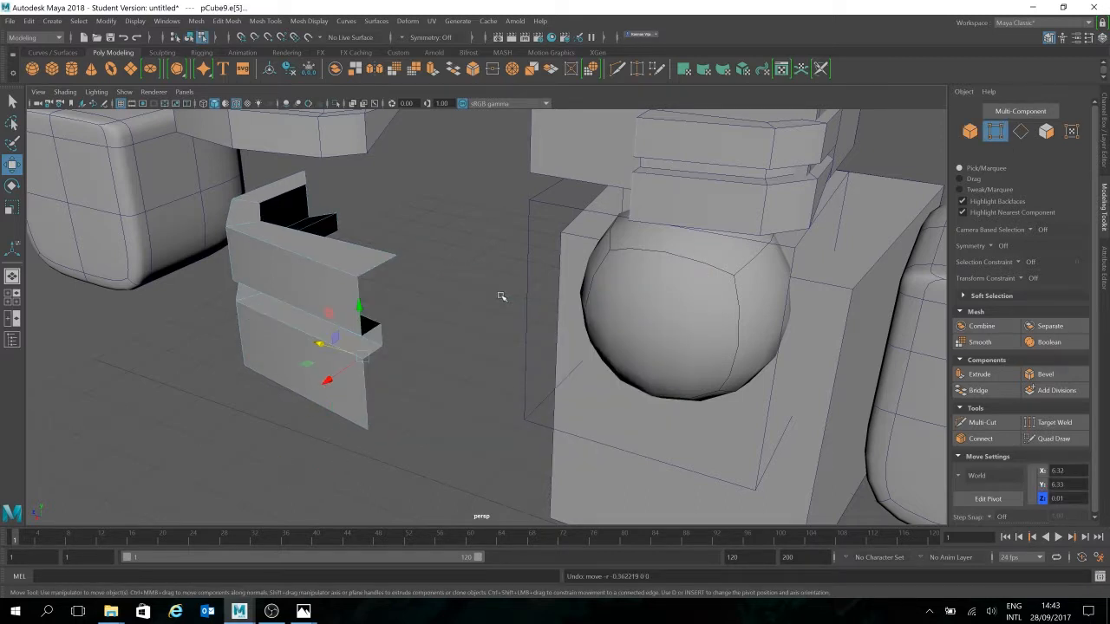
{"action": "key", "text": "w"}
{"action": "key", "text": "ctrl+z"}
{"action": "key", "text": "ctrl+z"}
{"action": "key", "text": "ctrl+z"}
{"action": "key", "text": "ctrl+z"}
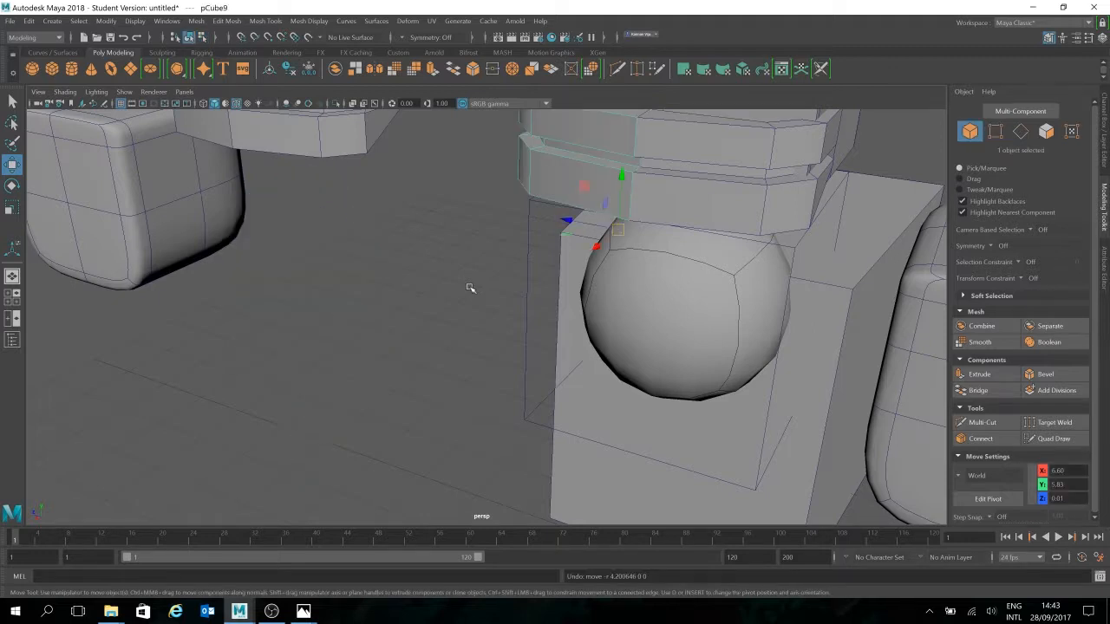
Select both halves of the tower's mouth band and Combine them into one mesh
{"action": "left_click_drag", "start_coordinate": [713, 233], "coordinate": [794, 226], "text": "alt"}
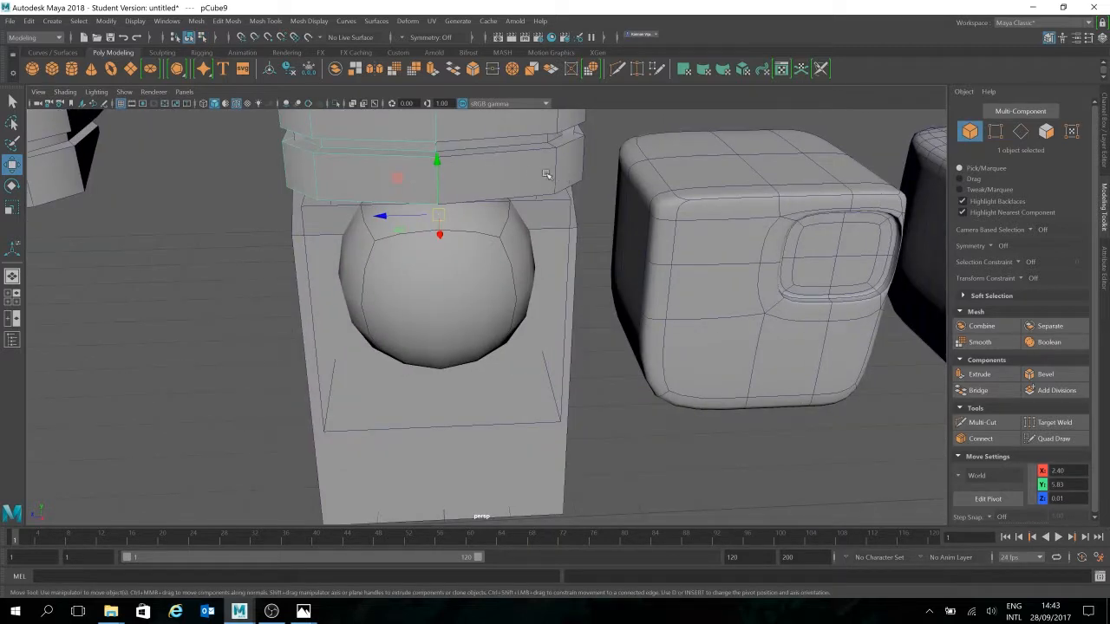
{"action": "left_click_drag", "start_coordinate": [633, 187], "coordinate": [687, 363], "text": "alt"}
{"action": "left_click", "coordinate": [709, 185]}
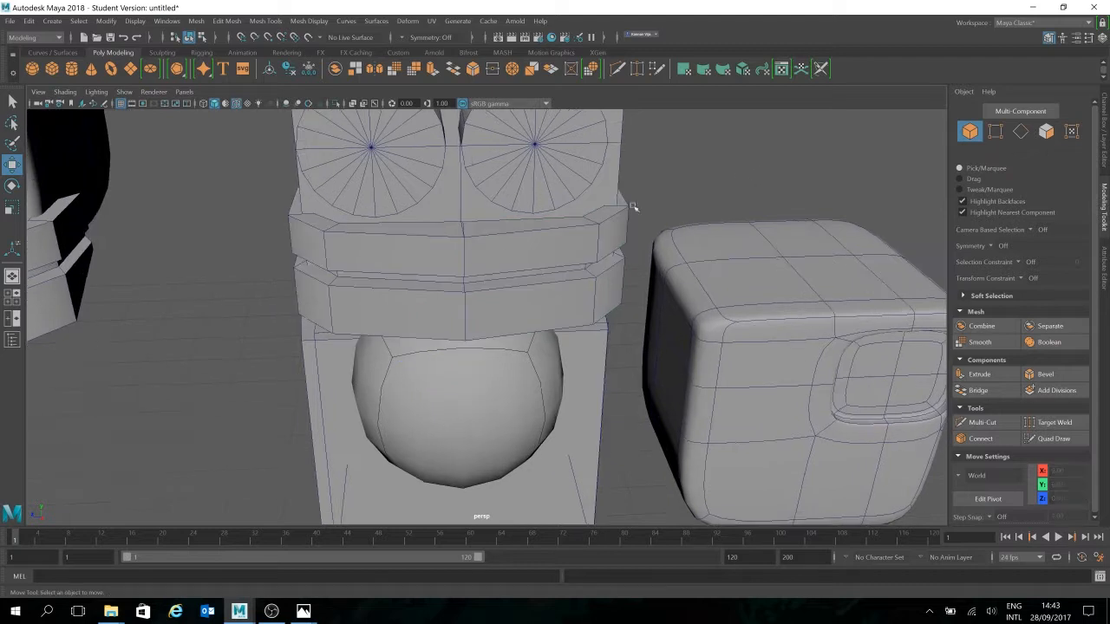
{"action": "left_click", "coordinate": [486, 255]}
{"action": "left_click", "coordinate": [417, 255], "text": "shift"}
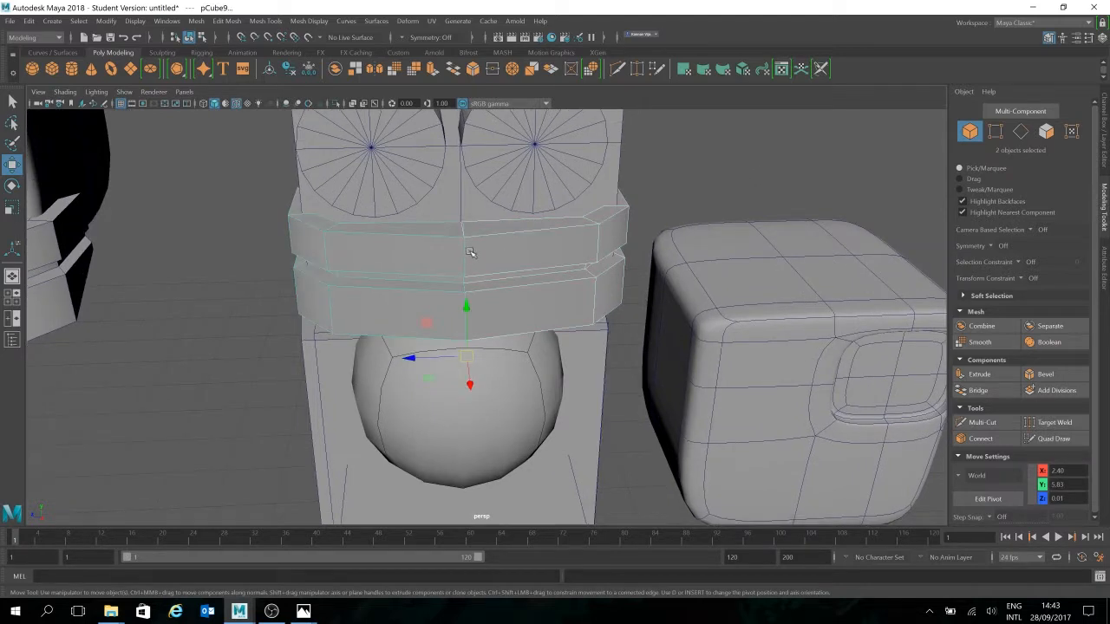
{"action": "left_click", "coordinate": [335, 69]}
Try pulling the combined band's upper-left corner toward the eye, undo it, and reselect the whole band
{"action": "left_click", "coordinate": [690, 169]}
{"action": "mouse_move", "coordinate": [516, 260]}
{"action": "left_mouse_down", "text": "alt"}
{"action": "mouse_move", "coordinate": [562, 272]}
{"action": "mouse_move", "coordinate": [516, 257]}
{"action": "left_mouse_up", "text": "alt"}
{"action": "left_click", "coordinate": [464, 351]}
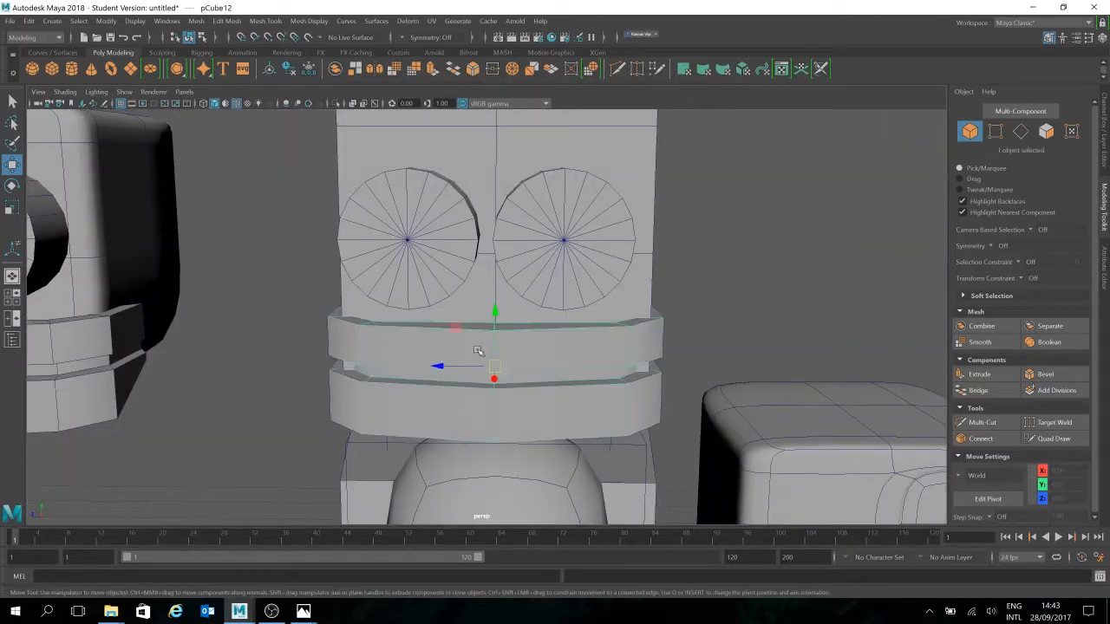
{"action": "left_click", "coordinate": [996, 131]}
{"action": "left_click_drag", "start_coordinate": [335, 339], "coordinate": [377, 246]}
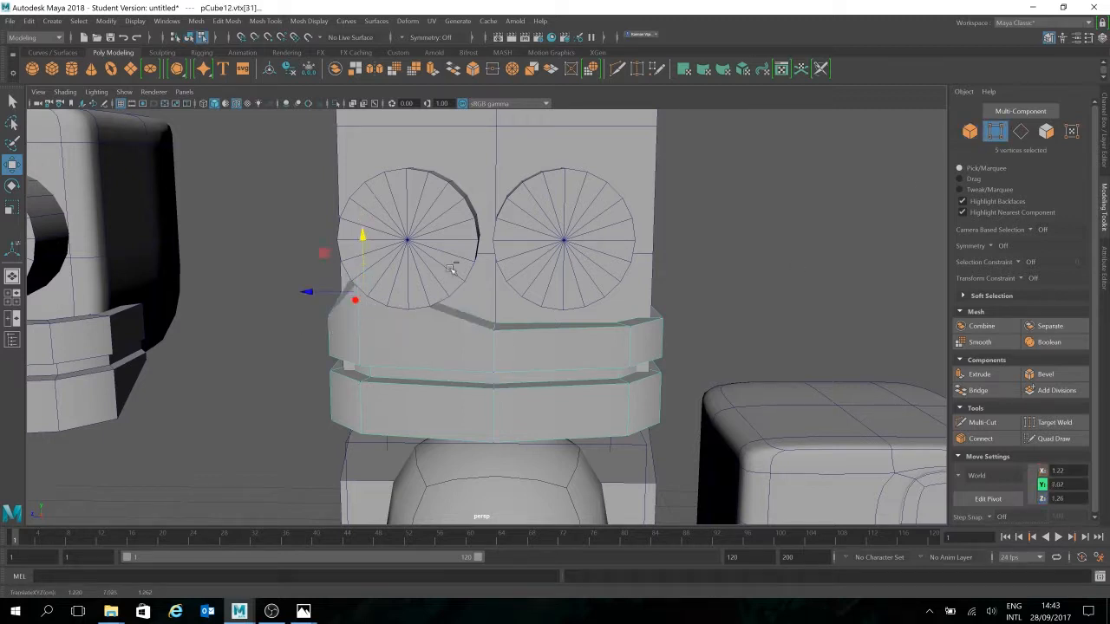
{"action": "key", "text": "ctrl+z"}
{"action": "left_click", "coordinate": [969, 131]}
{"action": "left_click", "coordinate": [424, 381]}
{"action": "left_click_drag", "start_coordinate": [423, 382], "coordinate": [615, 385], "text": "alt"}
{"action": "middle_click_drag", "start_coordinate": [740, 366], "coordinate": [402, 372], "text": "alt"}
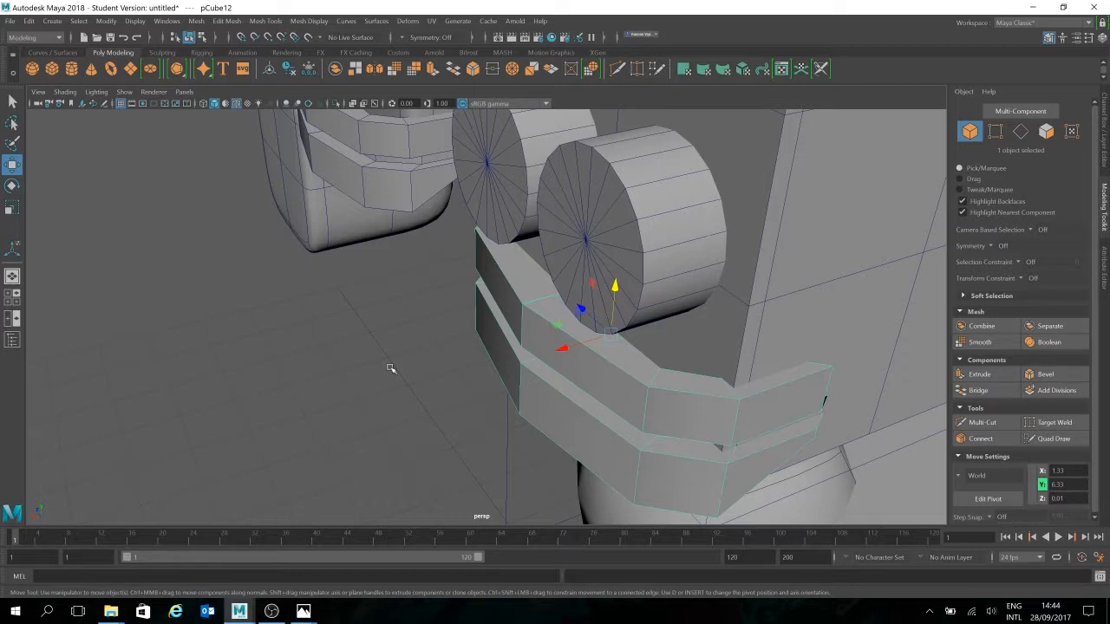
{"action": "left_click_drag", "start_coordinate": [451, 349], "coordinate": [680, 337], "text": "alt"}
{"action": "middle_click_drag", "start_coordinate": [679, 336], "coordinate": [688, 326], "text": "alt"}
{"action": "left_click", "coordinate": [998, 135]}
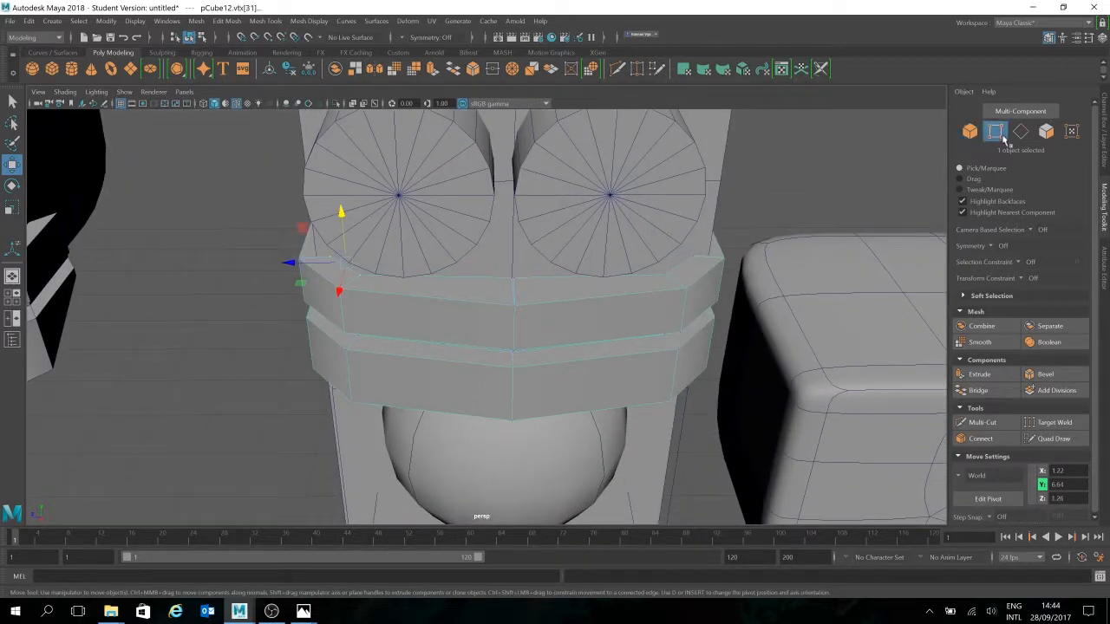
{"action": "left_click", "coordinate": [512, 310]}
{"action": "left_click_drag", "start_coordinate": [483, 310], "coordinate": [550, 307]}
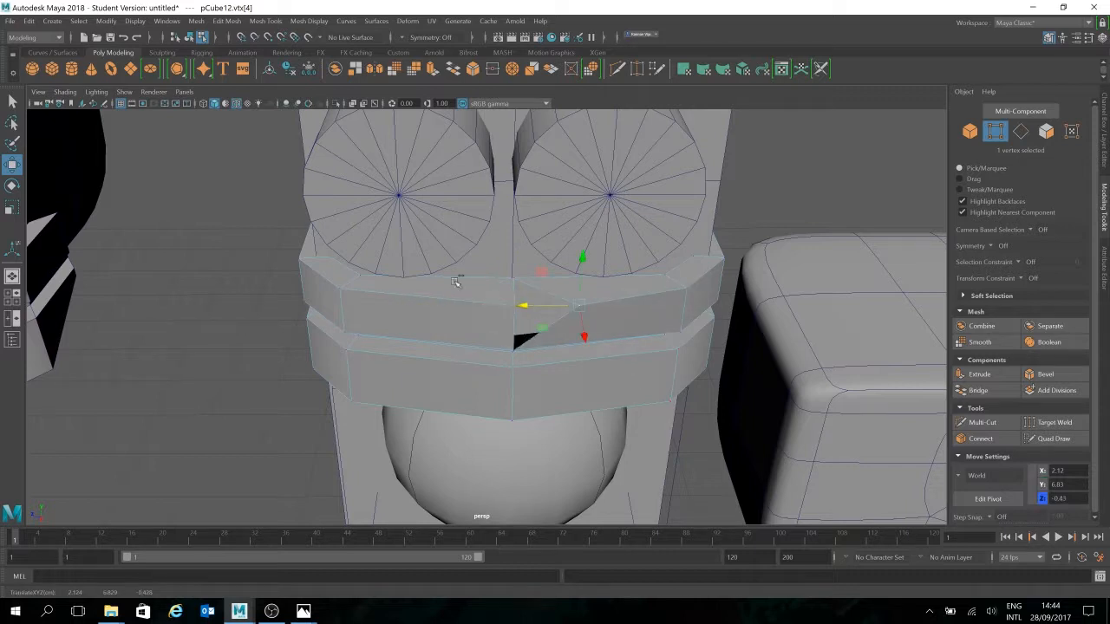
{"action": "key", "text": "ctrl+z"}
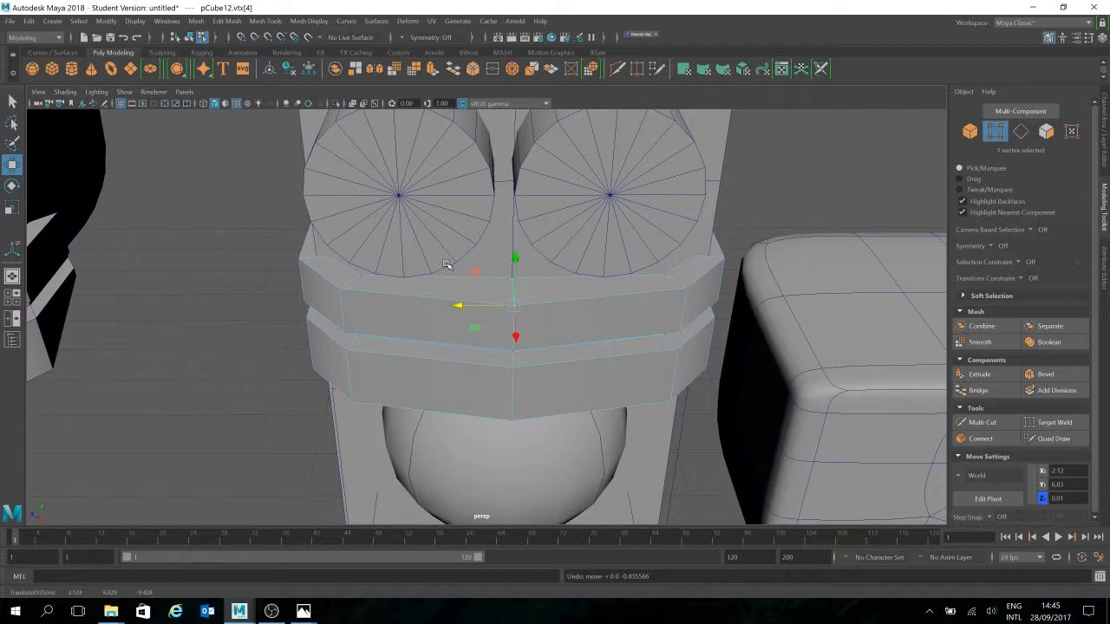
{"action": "left_click_drag", "start_coordinate": [612, 344], "coordinate": [618, 348], "text": "alt"}
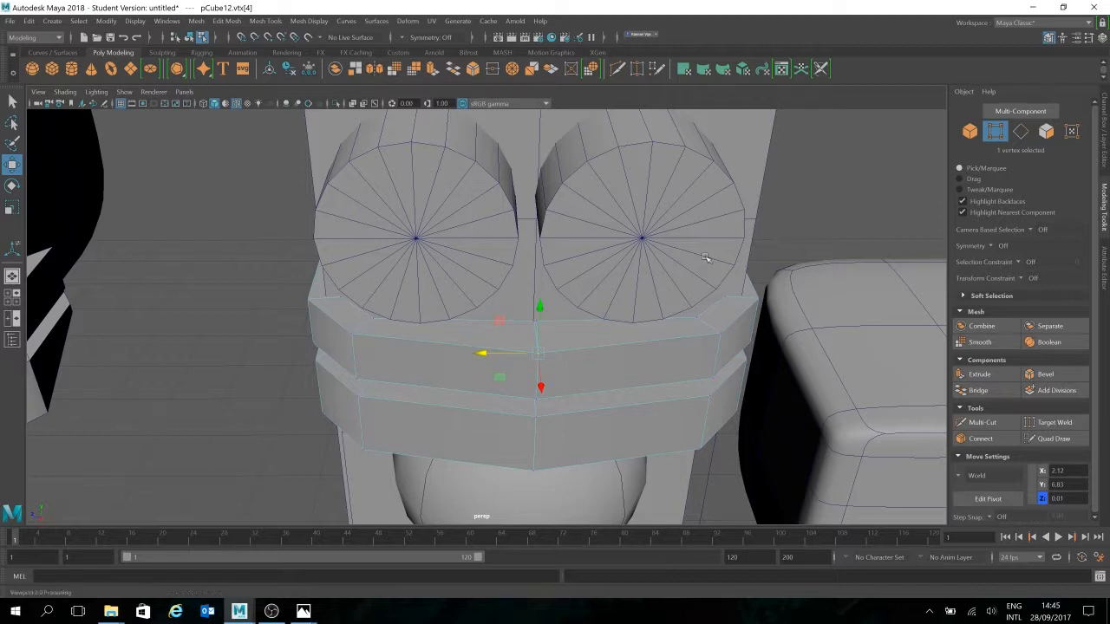
Select the mouth band and head block together and combine them into one mesh
{"action": "left_click", "coordinate": [971, 131]}
{"action": "left_click", "coordinate": [767, 167], "text": "shift"}
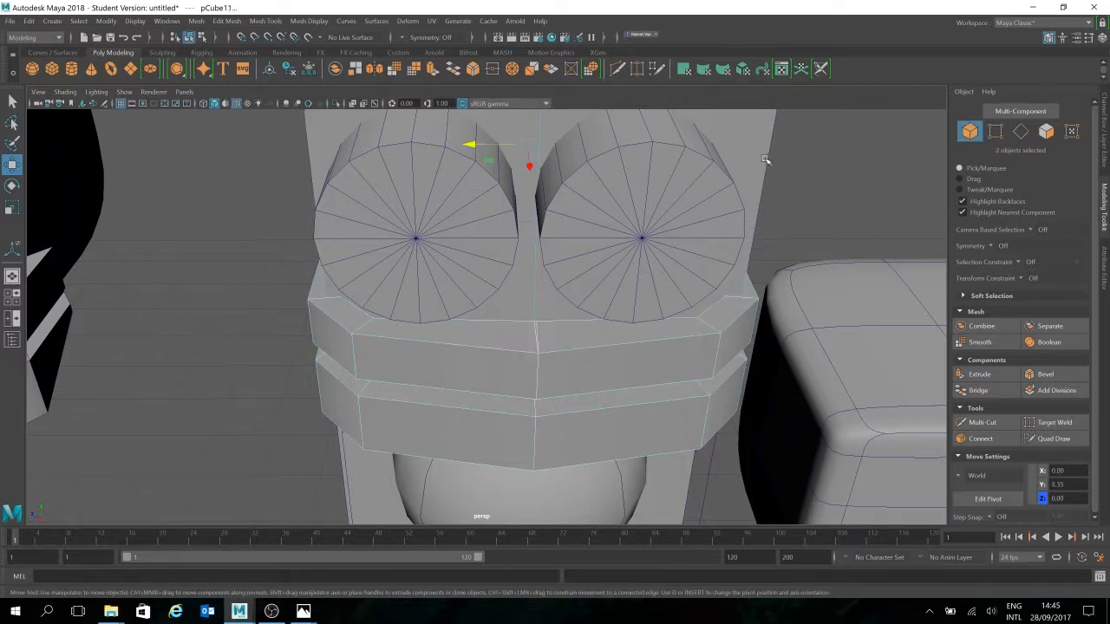
{"action": "left_click", "coordinate": [337, 73]}
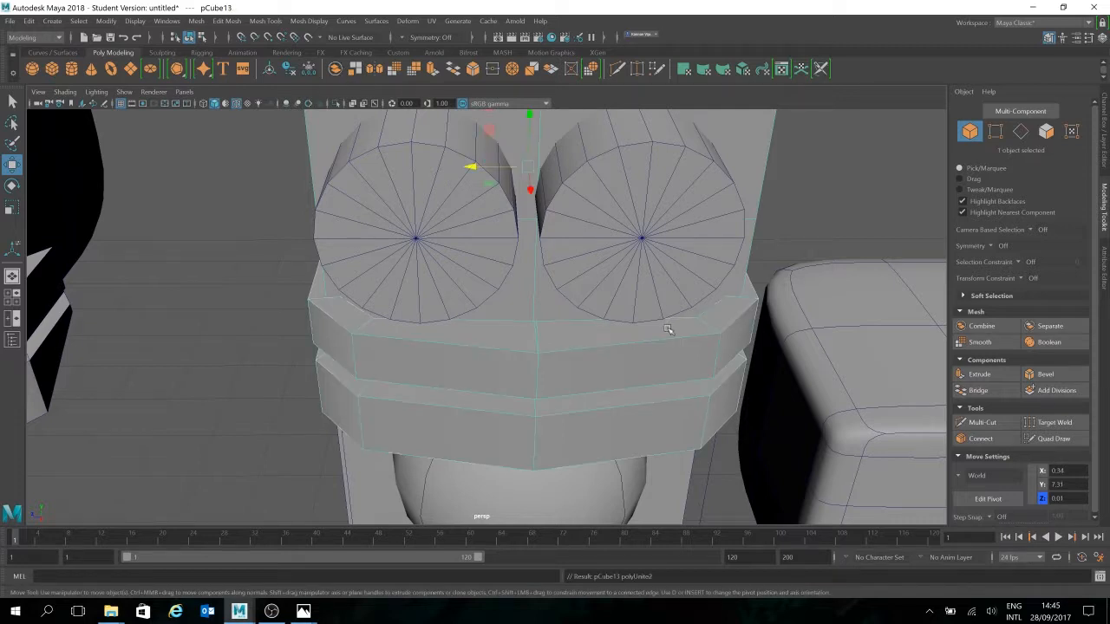
Select the combined head mesh and orbit to a high three-quarter view of its front
{"action": "left_click_drag", "start_coordinate": [666, 326], "coordinate": [763, 290], "text": "alt"}
{"action": "left_click", "coordinate": [773, 301]}
{"action": "middle_click_drag", "start_coordinate": [773, 302], "coordinate": [614, 234], "text": "alt"}
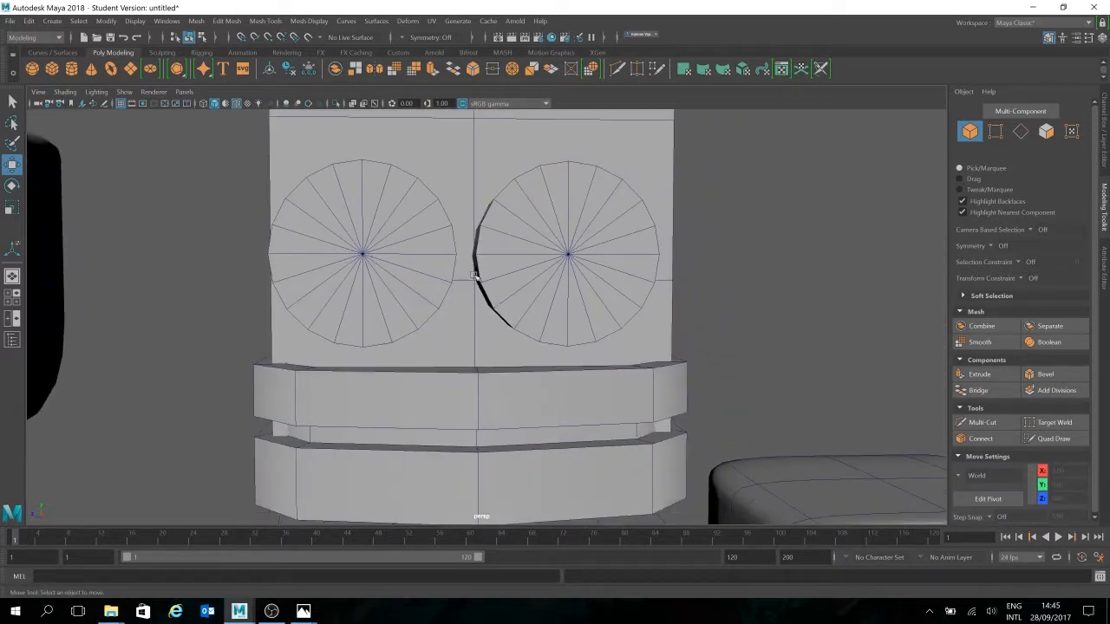
{"action": "left_click", "coordinate": [495, 176]}
{"action": "left_click_drag", "start_coordinate": [622, 331], "coordinate": [582, 312], "text": "alt"}
{"action": "scroll", "coordinate": [582, 312], "scroll_direction": "down", "scroll_amount": 5}
{"action": "middle_click_drag", "start_coordinate": [630, 345], "coordinate": [727, 378], "text": "alt"}
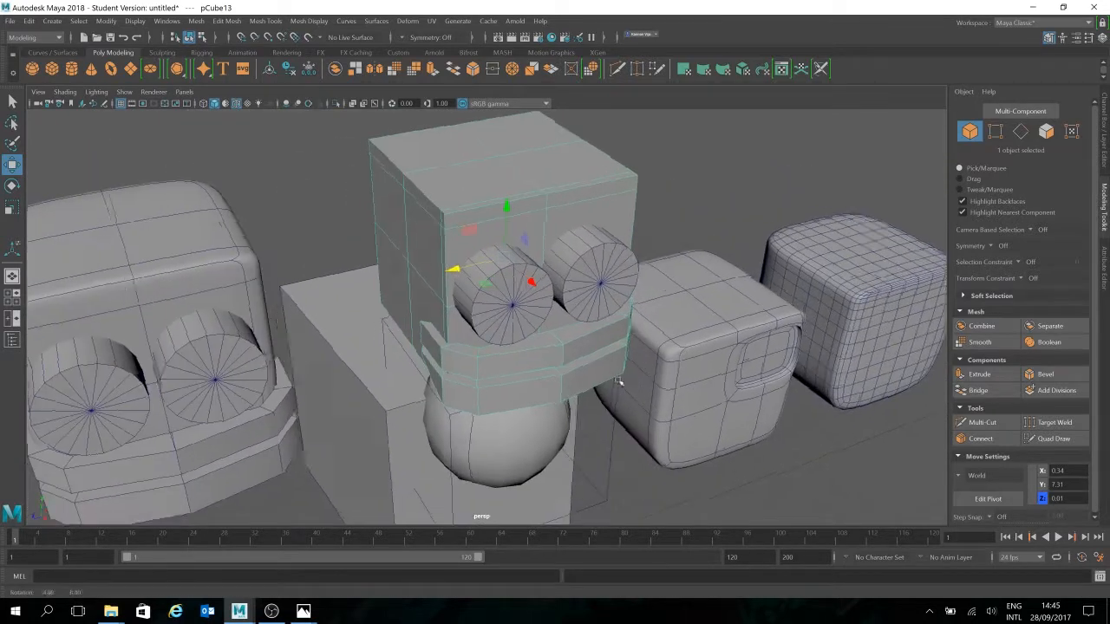
{"action": "left_click_drag", "start_coordinate": [626, 382], "coordinate": [610, 374], "text": "alt"}
Undo the combine and pick the mouth band on the middle head
{"action": "key", "text": "ctrl+z"}
{"action": "key", "text": "ctrl+z"}
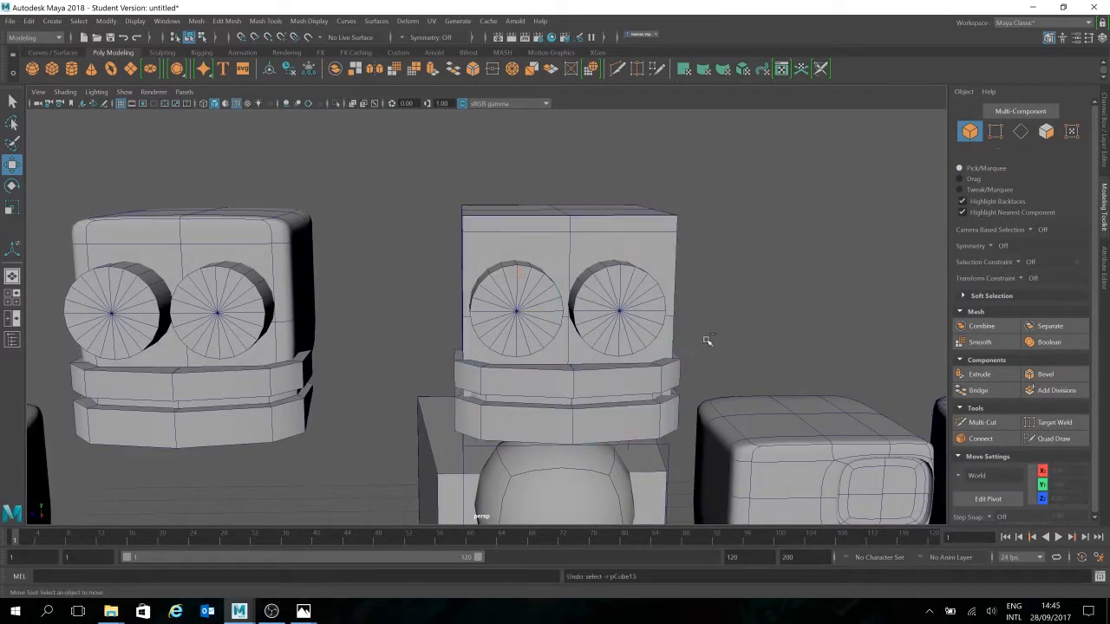
{"action": "left_click", "coordinate": [795, 300]}
{"action": "left_click", "coordinate": [665, 378]}
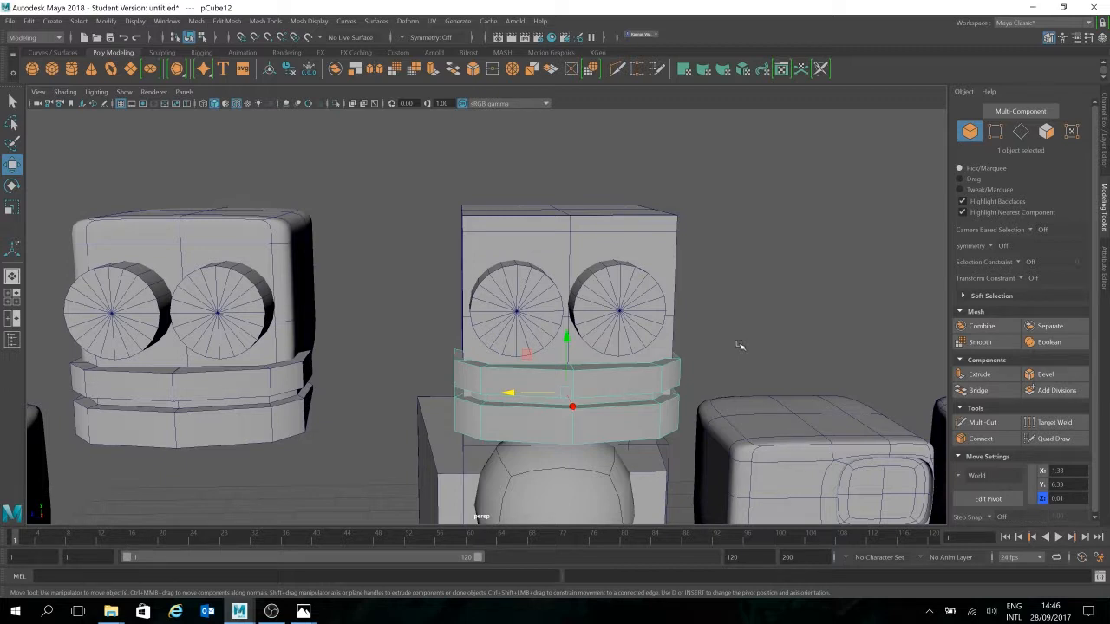
{"action": "left_click_drag", "start_coordinate": [719, 396], "coordinate": [702, 364], "text": "alt"}
{"action": "right_click_drag", "start_coordinate": [703, 364], "coordinate": [674, 301], "text": "alt"}
{"action": "middle_click_drag", "start_coordinate": [674, 301], "coordinate": [679, 328], "text": "alt"}
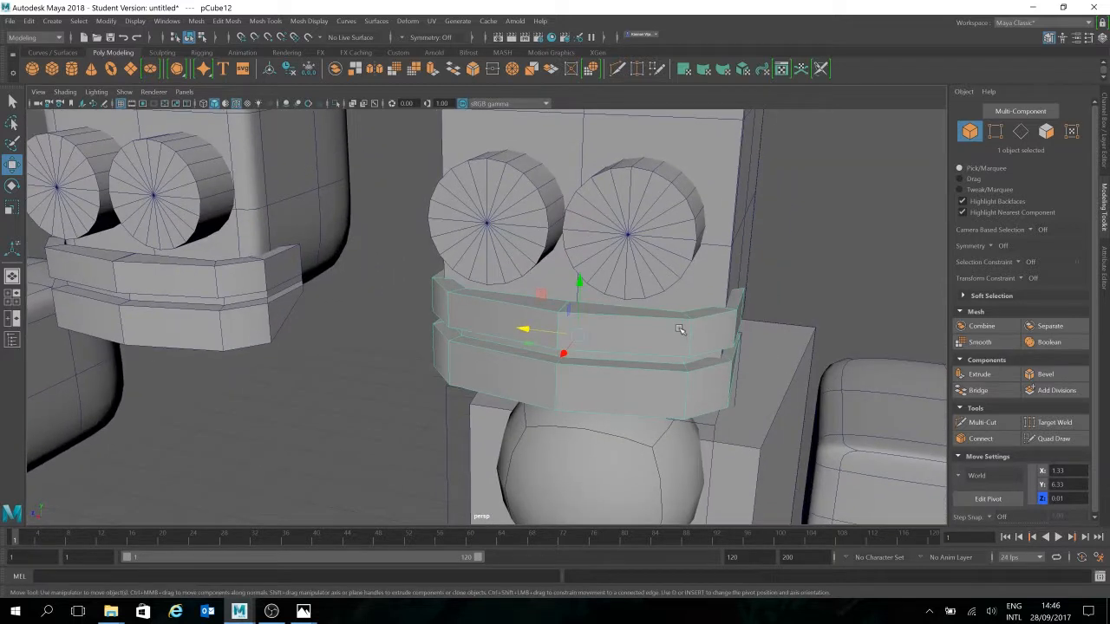
{"action": "right_click_drag", "start_coordinate": [634, 354], "coordinate": [650, 369], "text": "alt"}
{"action": "left_click_drag", "start_coordinate": [632, 367], "coordinate": [285, 496], "text": "alt"}
{"action": "left_click_drag", "start_coordinate": [476, 345], "coordinate": [561, 324], "text": "alt"}
{"action": "key", "text": "ctrl+z"}
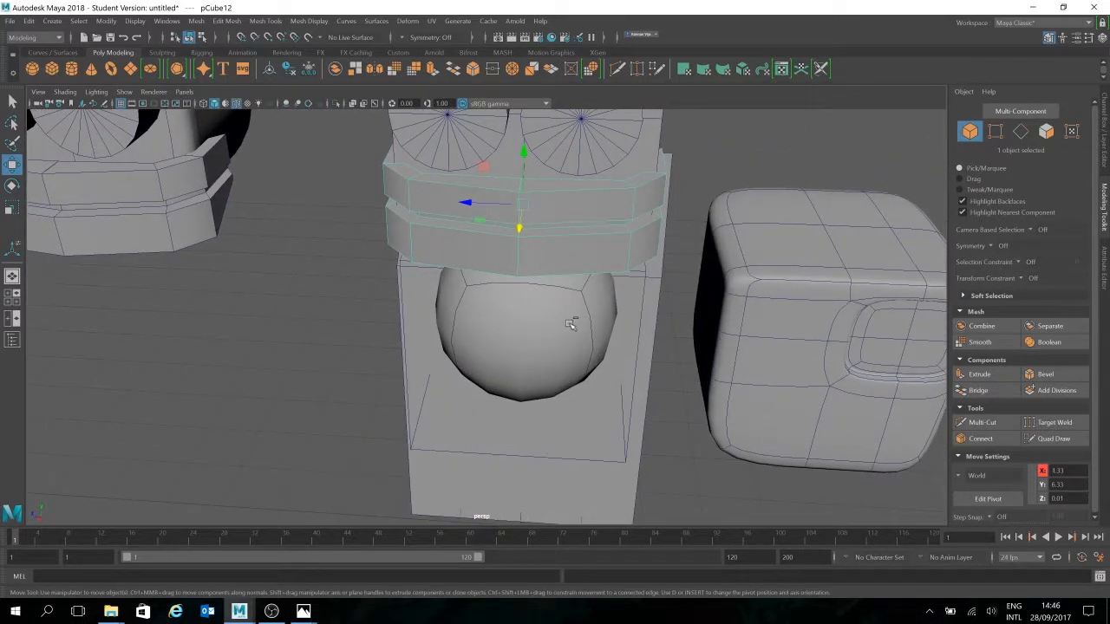
{"action": "left_click_drag", "start_coordinate": [650, 349], "coordinate": [615, 302], "text": "alt"}
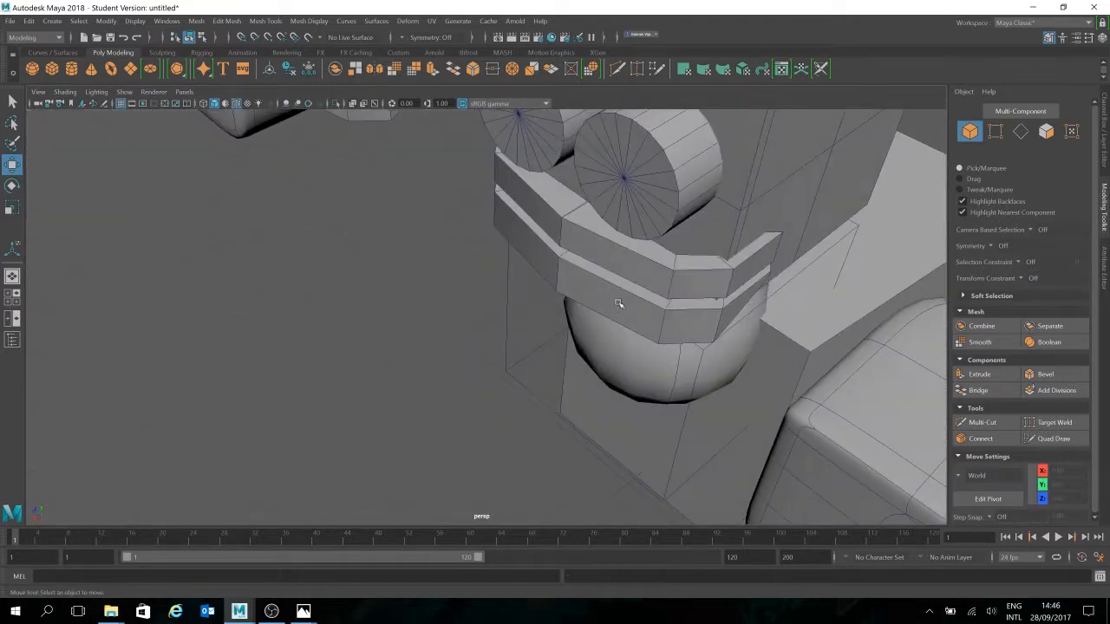
{"action": "left_click_drag", "start_coordinate": [576, 245], "coordinate": [368, 323], "text": "alt"}
{"action": "left_click", "coordinate": [995, 132]}
{"action": "left_click_drag", "start_coordinate": [503, 304], "coordinate": [322, 454], "text": "alt"}
{"action": "left_click_drag", "start_coordinate": [395, 437], "coordinate": [400, 438], "text": "alt"}
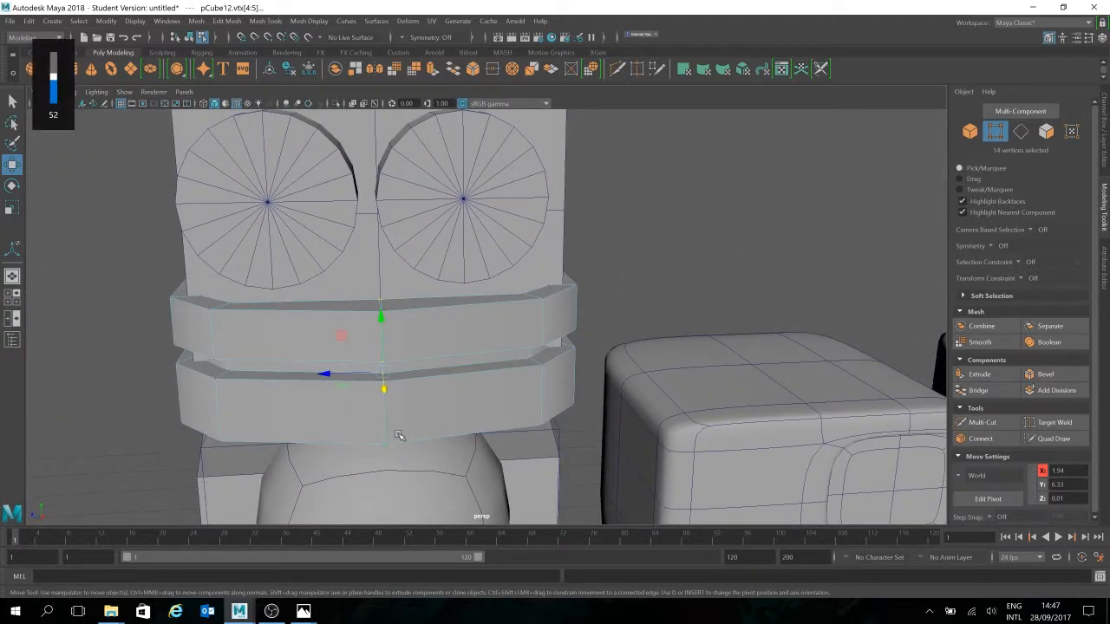
{"action": "key", "text": "3"}
{"action": "key", "text": "4"}
{"action": "left_click_drag", "start_coordinate": [460, 448], "coordinate": [463, 445], "text": "alt"}
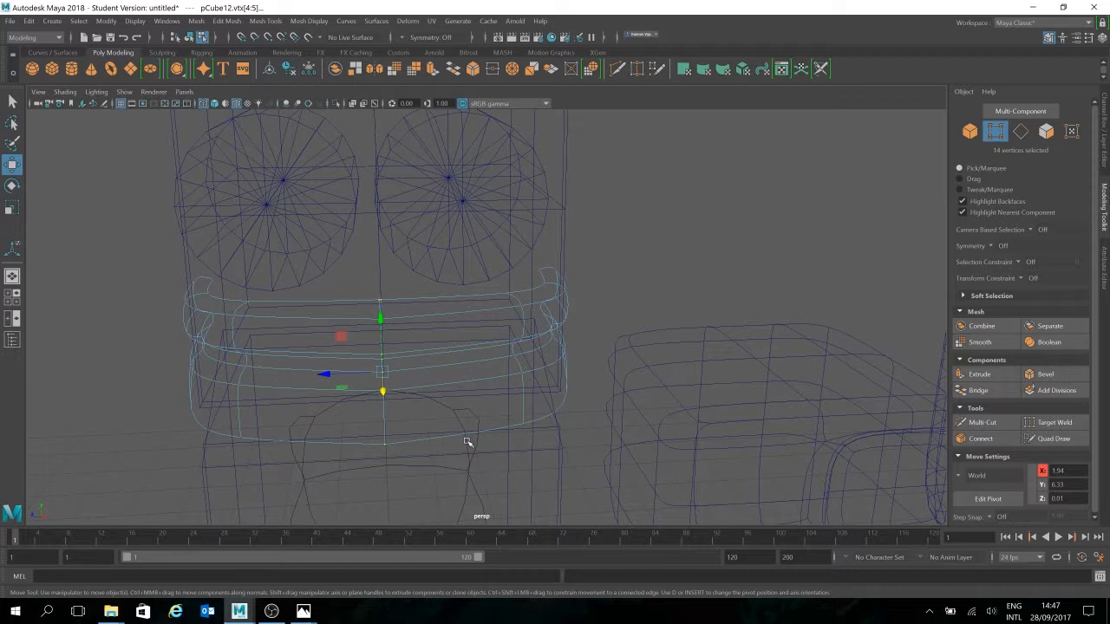
{"action": "key", "text": "1"}
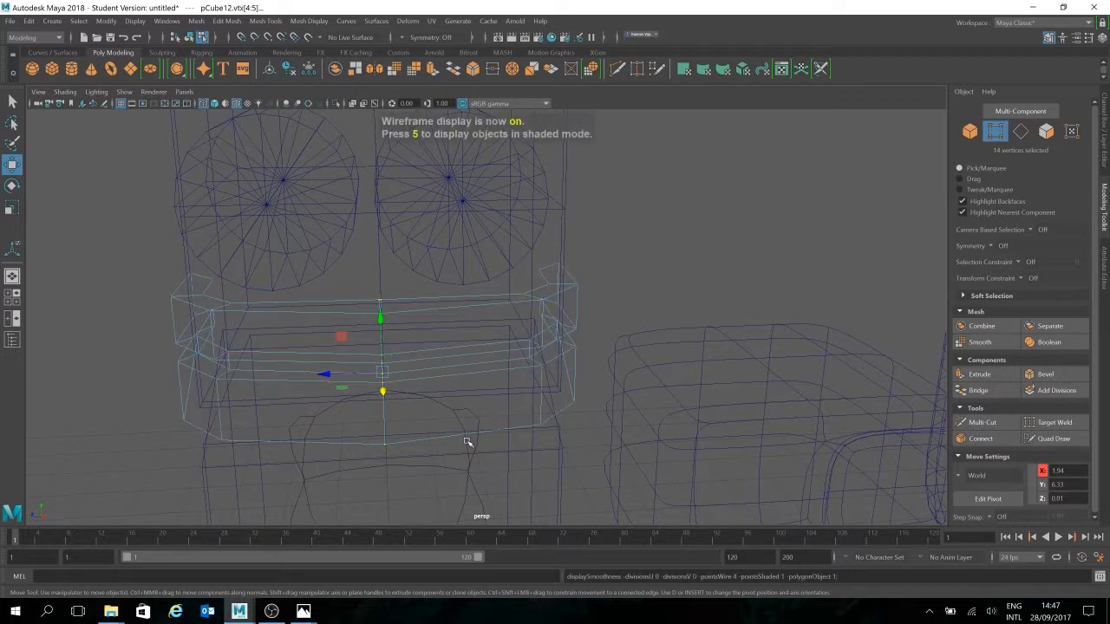
{"action": "key", "text": "5"}
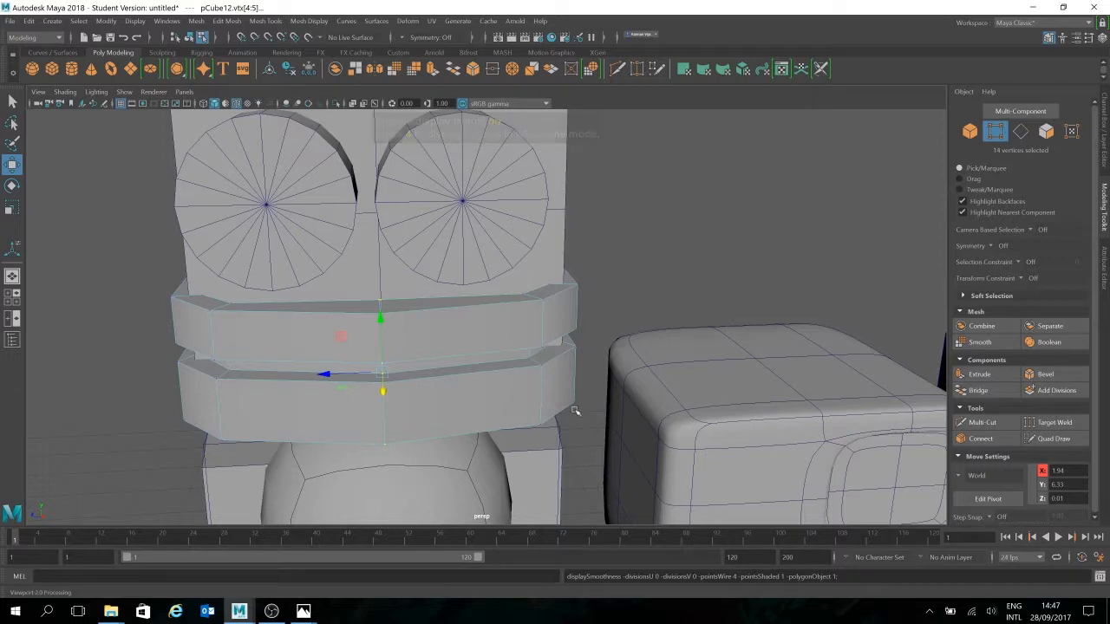
Switch the selection mode to Object Mode, then to face selection
{"action": "right_click", "coordinate": [405, 341]}
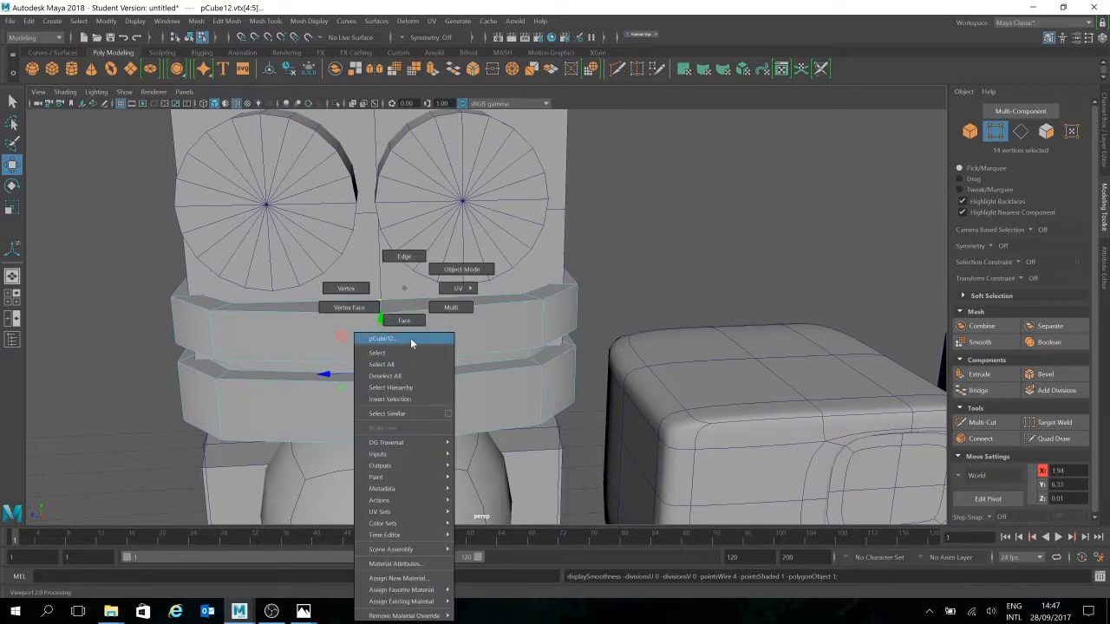
{"action": "mouse_move", "coordinate": [388, 493]}
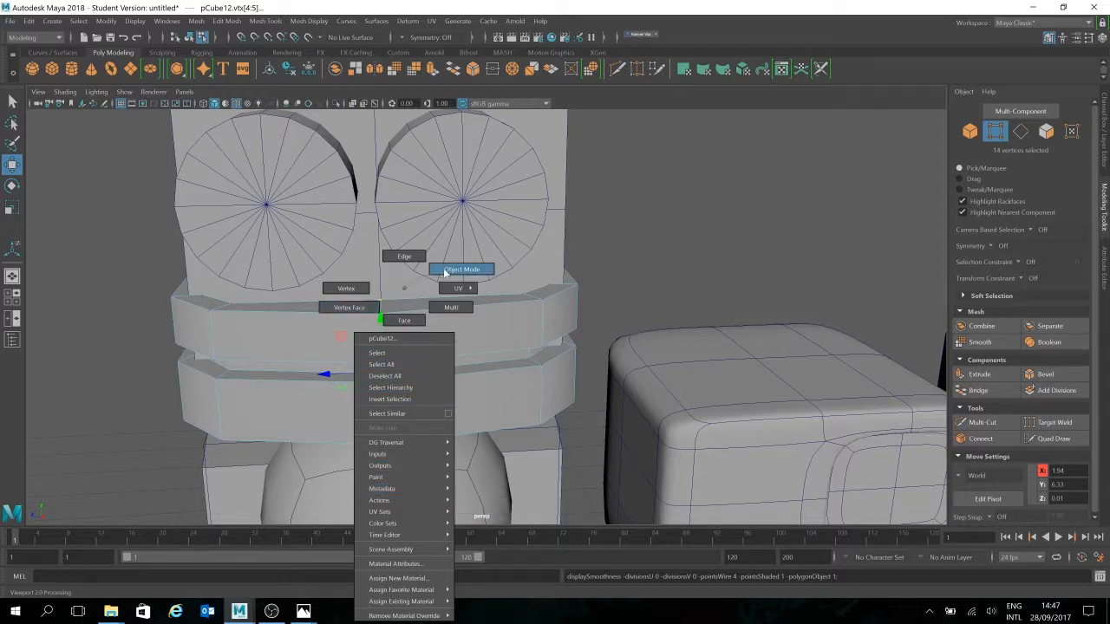
{"action": "left_click", "coordinate": [457, 270]}
{"action": "right_click", "coordinate": [424, 351]}
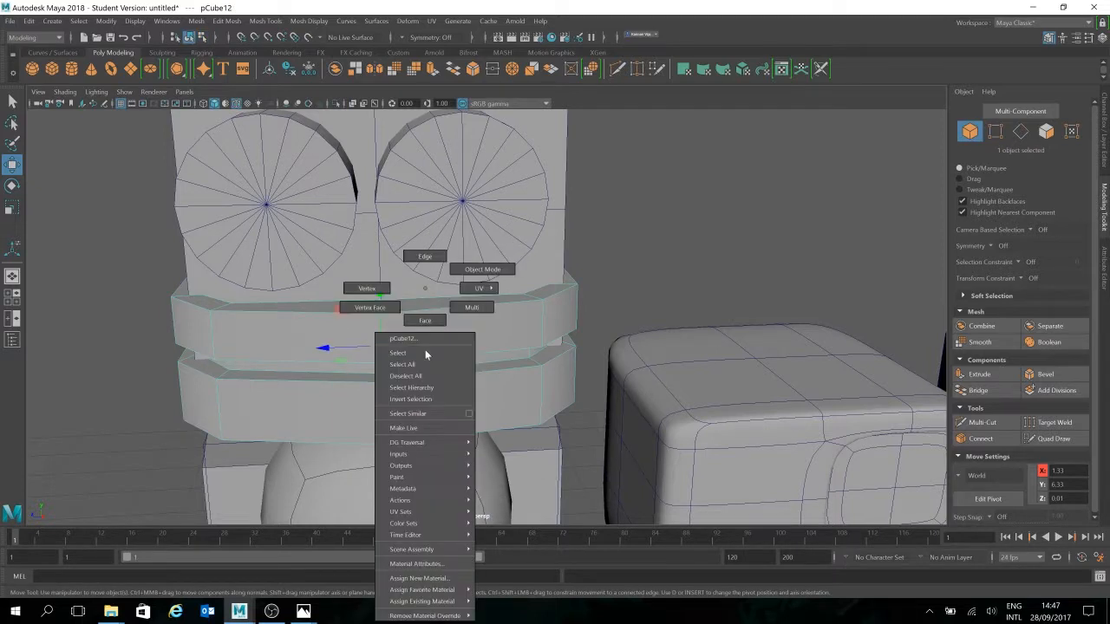
{"action": "right_click_drag", "start_coordinate": [426, 308], "coordinate": [426, 321]}
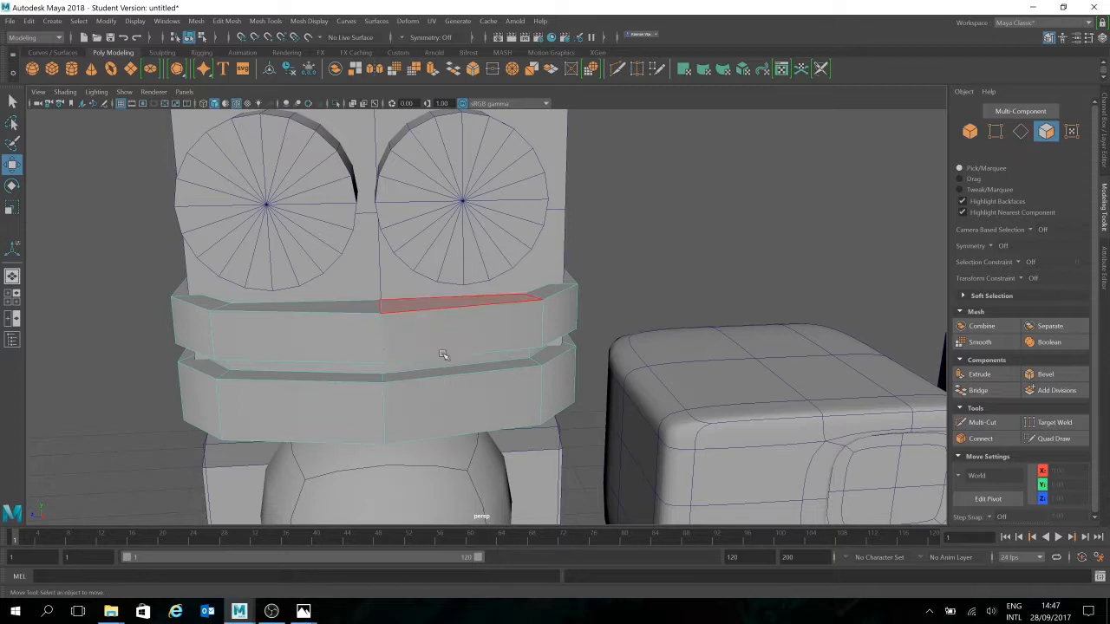
Inspect the head from both sides, then return to whole objects with only the mouth band selected
{"action": "left_click_drag", "start_coordinate": [568, 385], "coordinate": [551, 383], "text": "alt"}
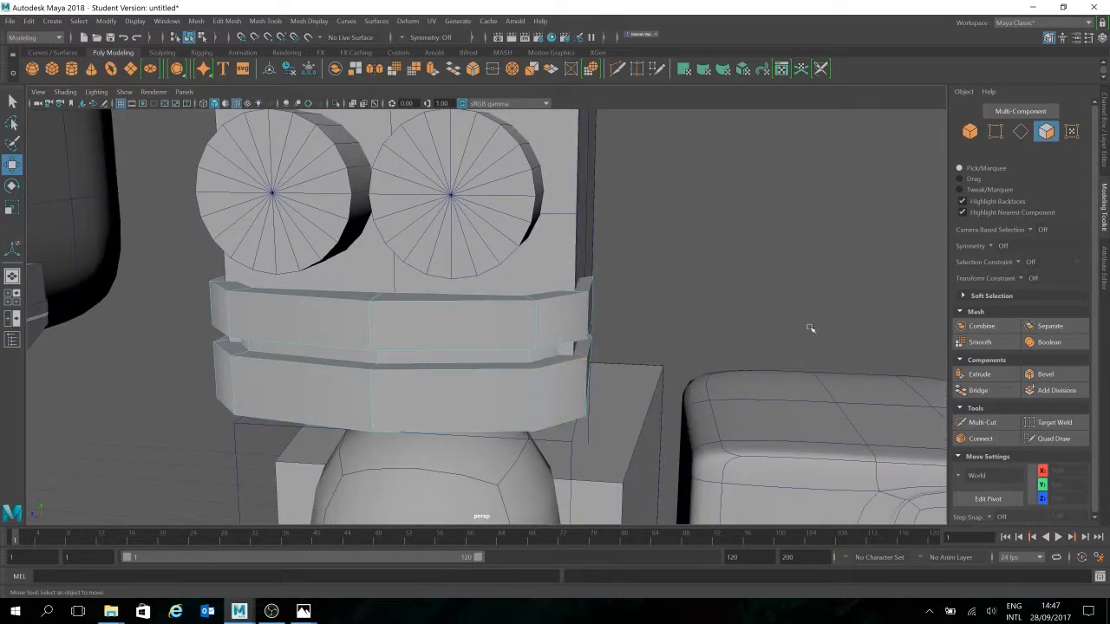
{"action": "left_click_drag", "start_coordinate": [713, 344], "coordinate": [726, 345], "text": "alt"}
{"action": "right_click_drag", "start_coordinate": [475, 335], "coordinate": [540, 267]}
{"action": "left_click_drag", "start_coordinate": [528, 369], "coordinate": [485, 344], "text": "alt"}
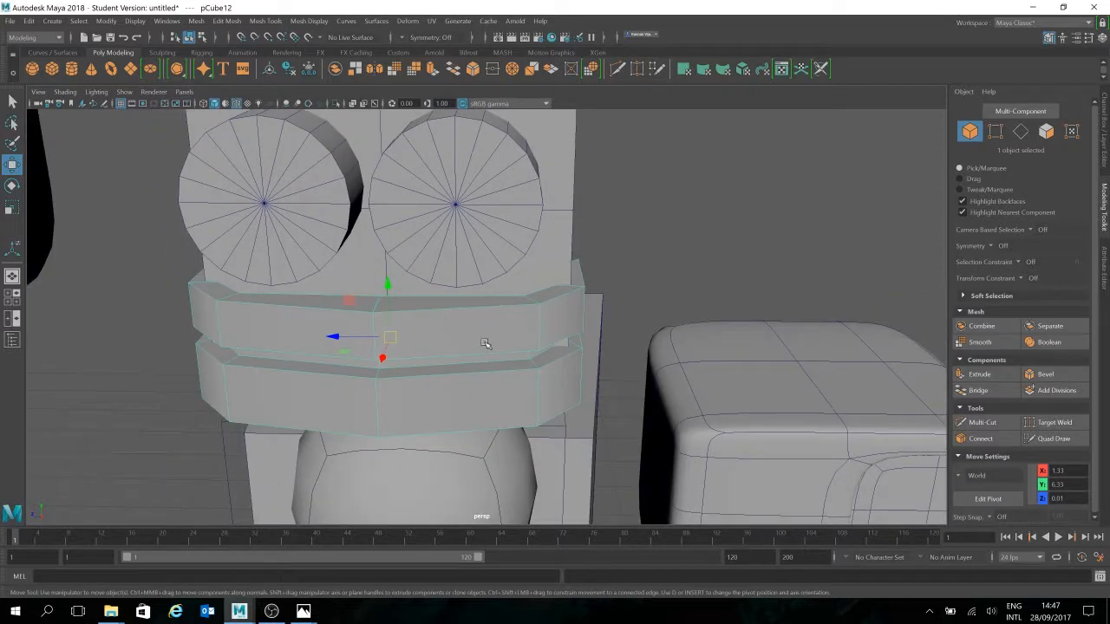
{"action": "key", "text": "ctrl+shift+i"}
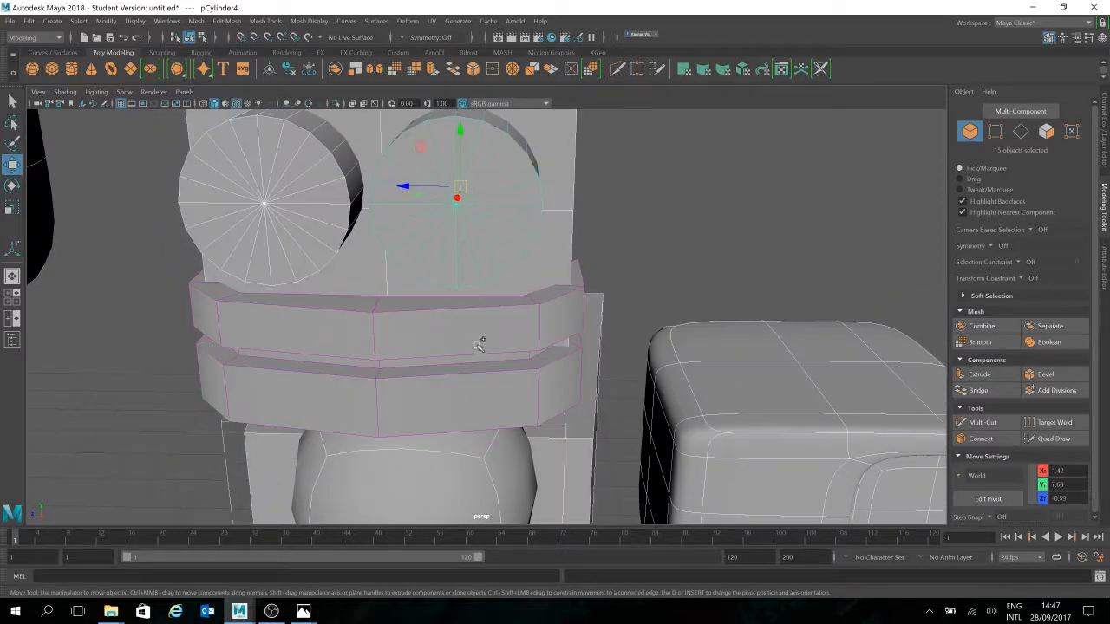
{"action": "left_click", "coordinate": [639, 292]}
{"action": "left_click", "coordinate": [461, 332]}
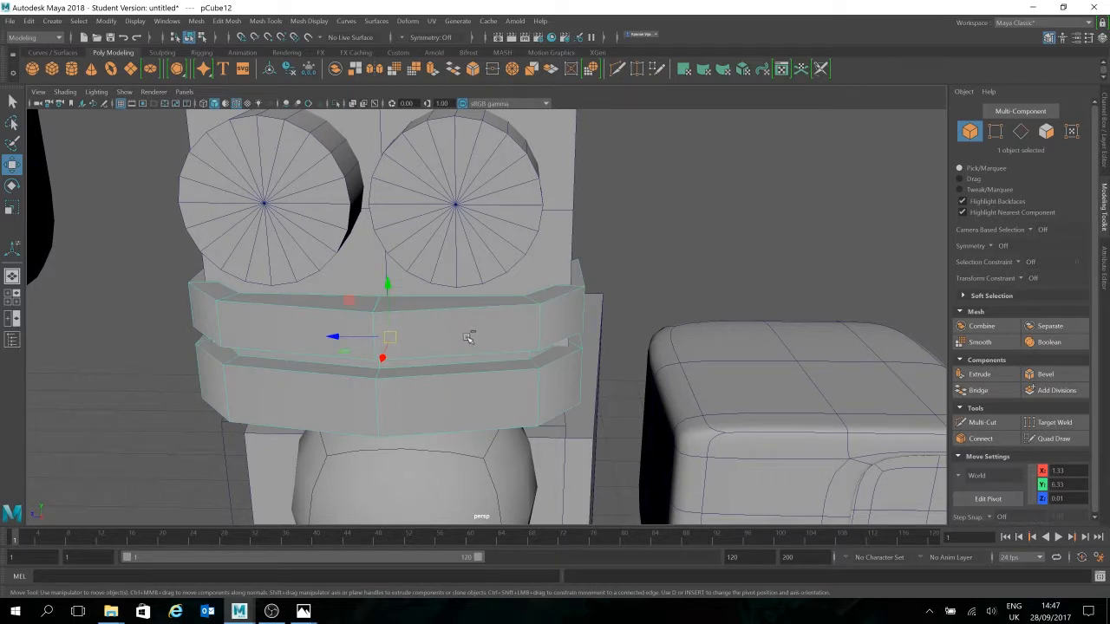
Reselect the mouth band and orbit beneath it to check its wraparound shape
{"action": "mouse_move", "coordinate": [509, 390]}
{"action": "left_mouse_down", "text": "alt"}
{"action": "mouse_move", "coordinate": [526, 387]}
{"action": "mouse_move", "coordinate": [528, 403]}
{"action": "mouse_move", "coordinate": [501, 404]}
{"action": "left_mouse_up", "text": "alt"}
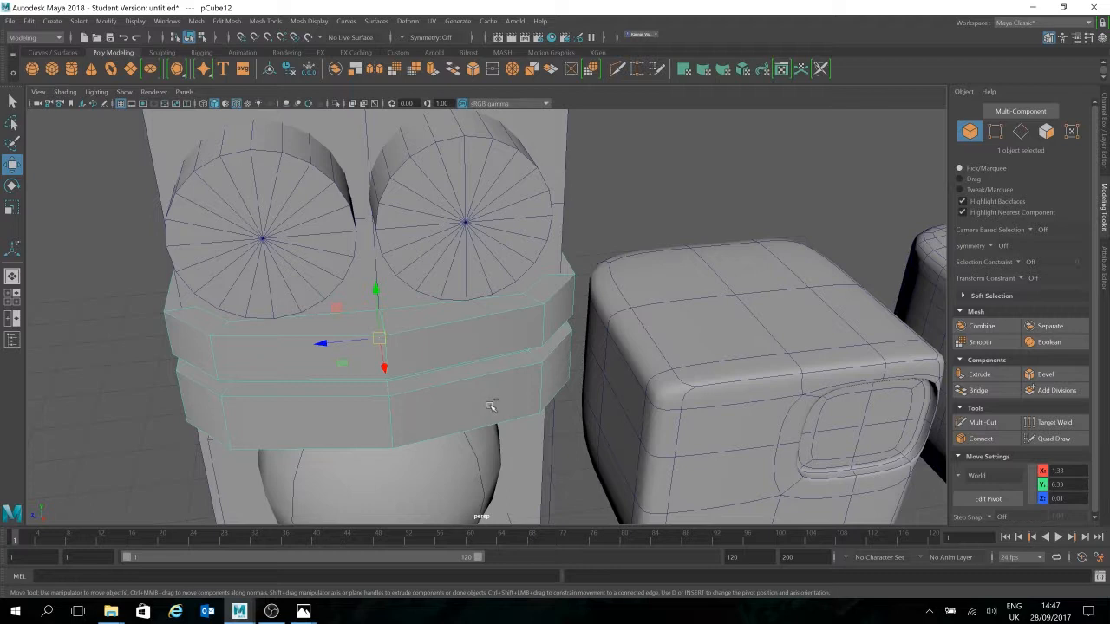
{"action": "left_click", "coordinate": [725, 253]}
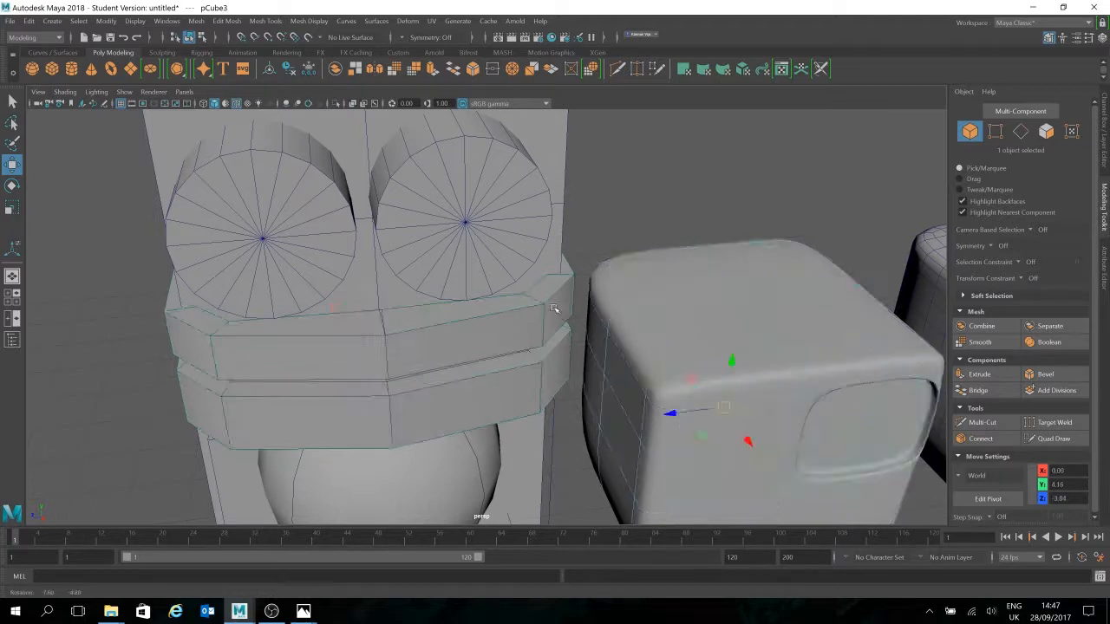
{"action": "left_click_drag", "start_coordinate": [725, 253], "coordinate": [460, 369], "text": "alt"}
{"action": "left_click", "coordinate": [460, 369]}
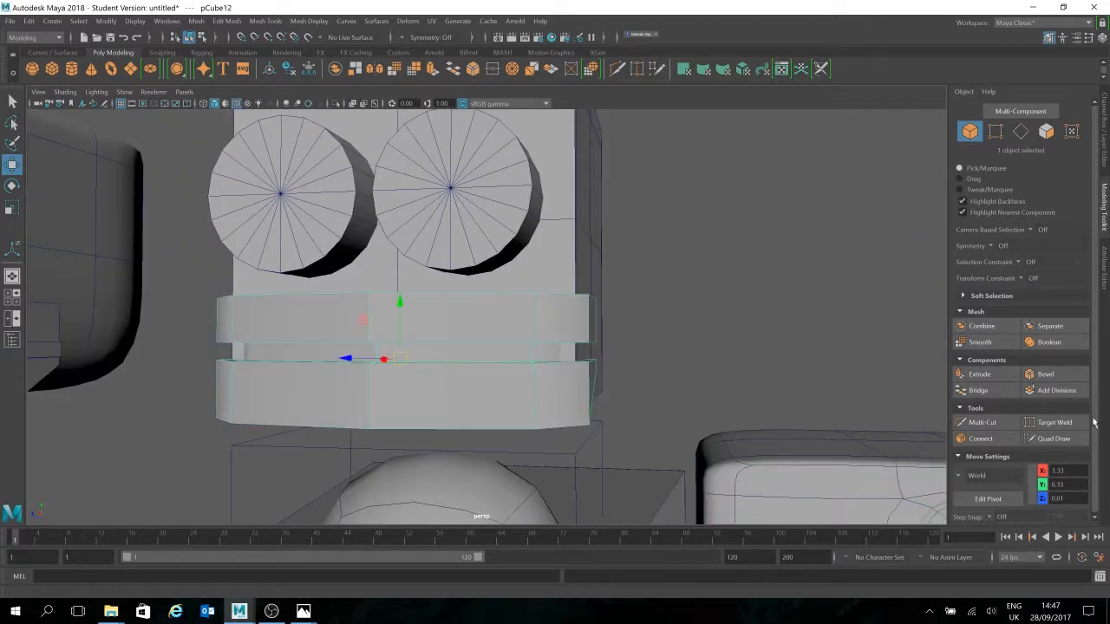
{"action": "left_click_drag", "start_coordinate": [808, 269], "coordinate": [410, 412], "text": "alt"}
{"action": "left_click_drag", "start_coordinate": [381, 363], "coordinate": [460, 286], "text": "alt"}
{"action": "left_click", "coordinate": [154, 93]}
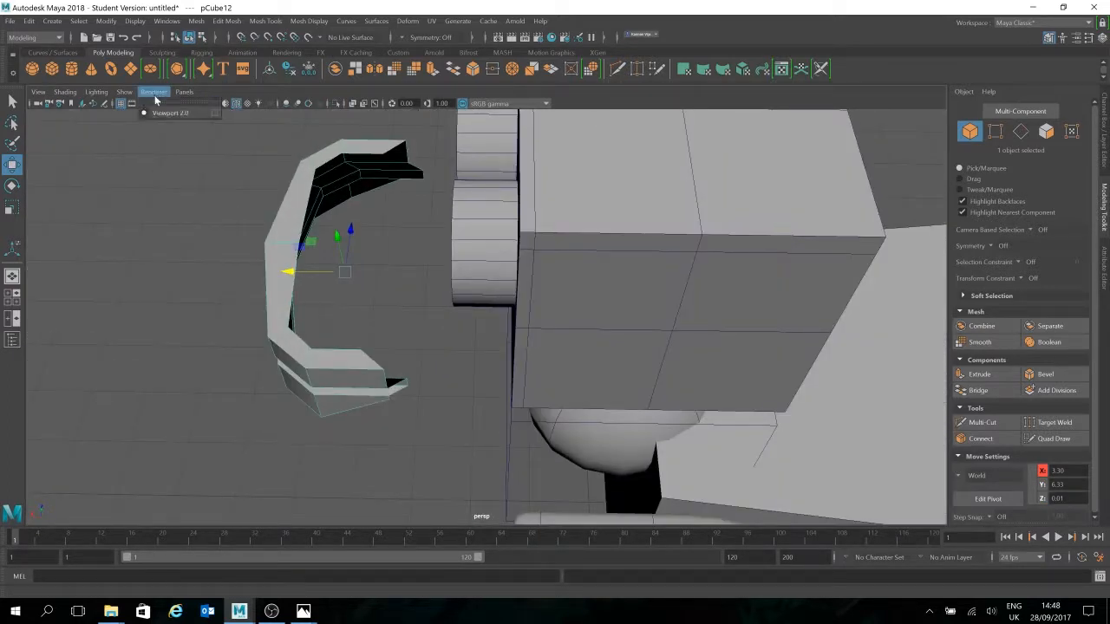
{"action": "left_click", "coordinate": [124, 92]}
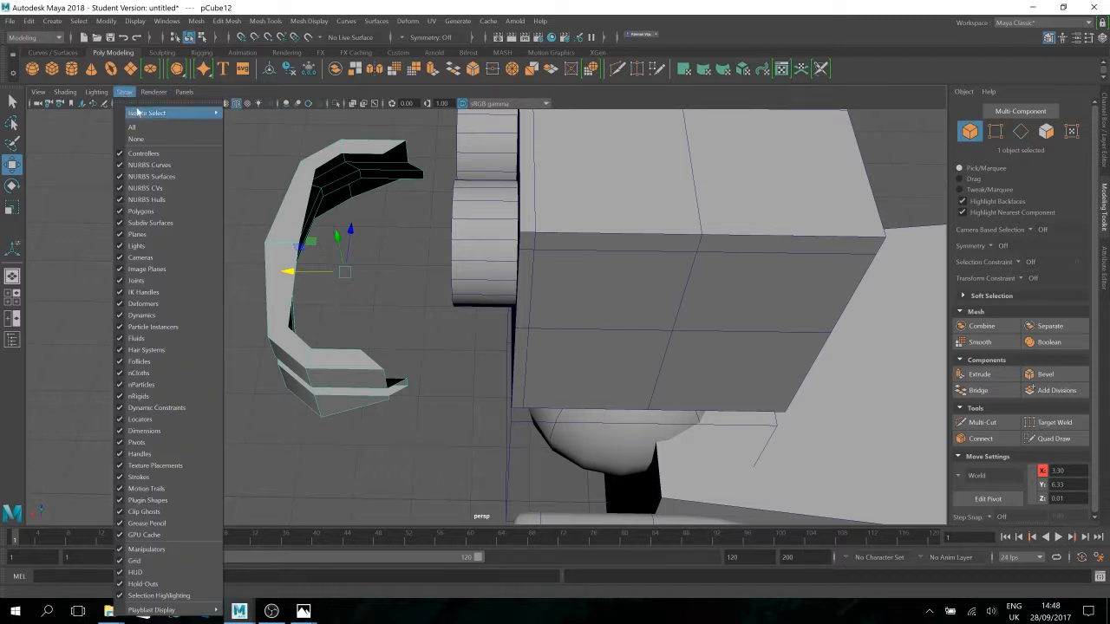
{"action": "mouse_move", "coordinate": [143, 113]}
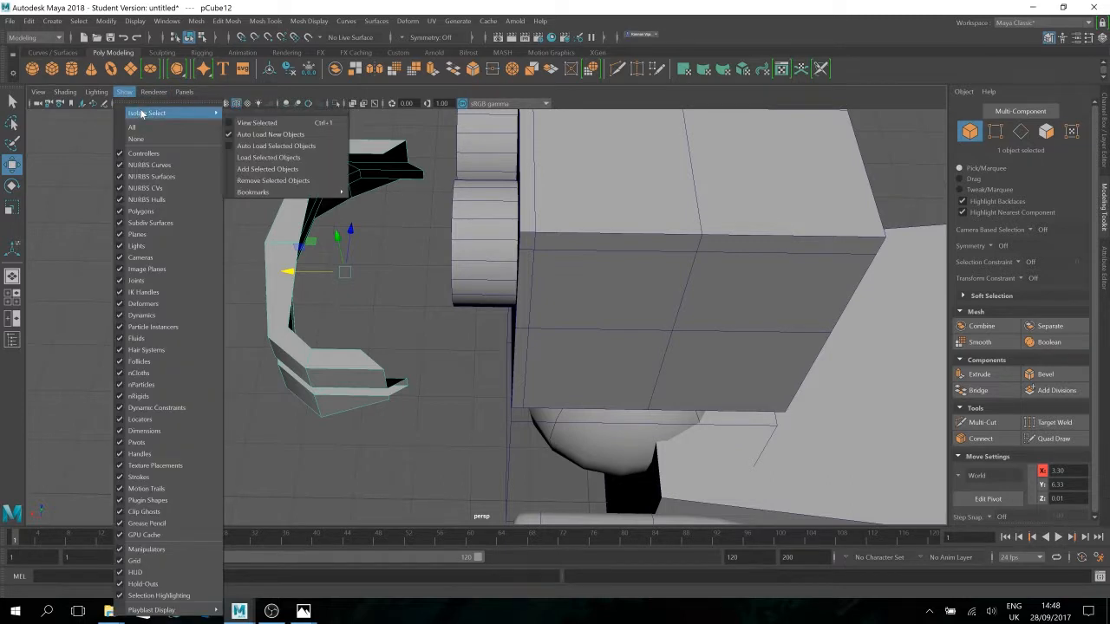
{"action": "left_click", "coordinate": [264, 125]}
{"action": "left_click_drag", "start_coordinate": [363, 405], "coordinate": [416, 448], "text": "alt"}
{"action": "left_click_drag", "start_coordinate": [528, 361], "coordinate": [491, 318], "text": "alt"}
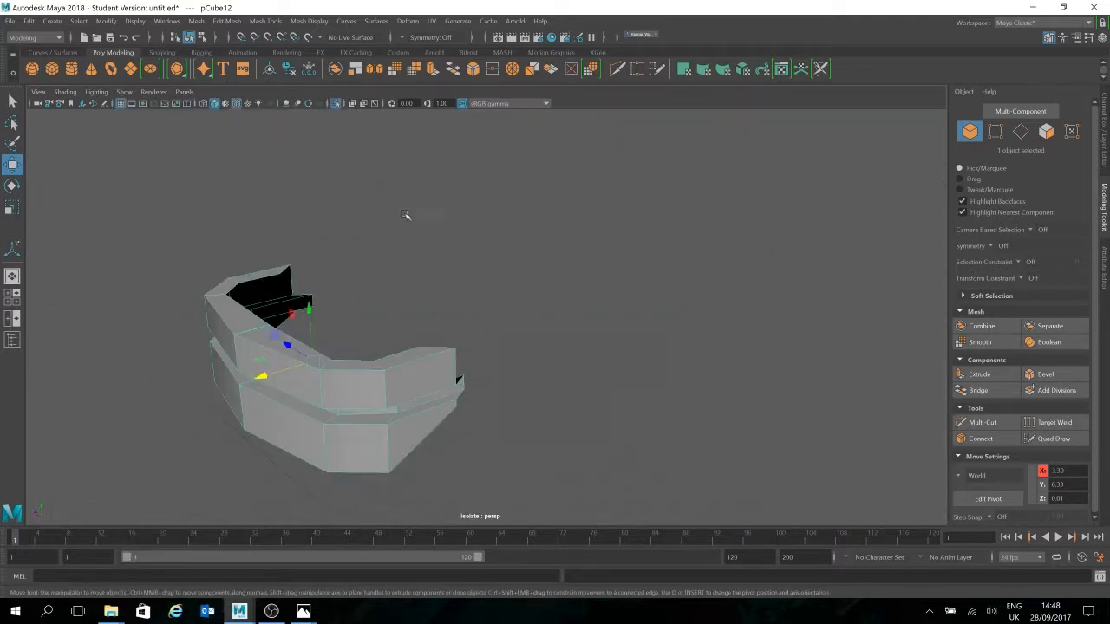
{"action": "left_click", "coordinate": [182, 92]}
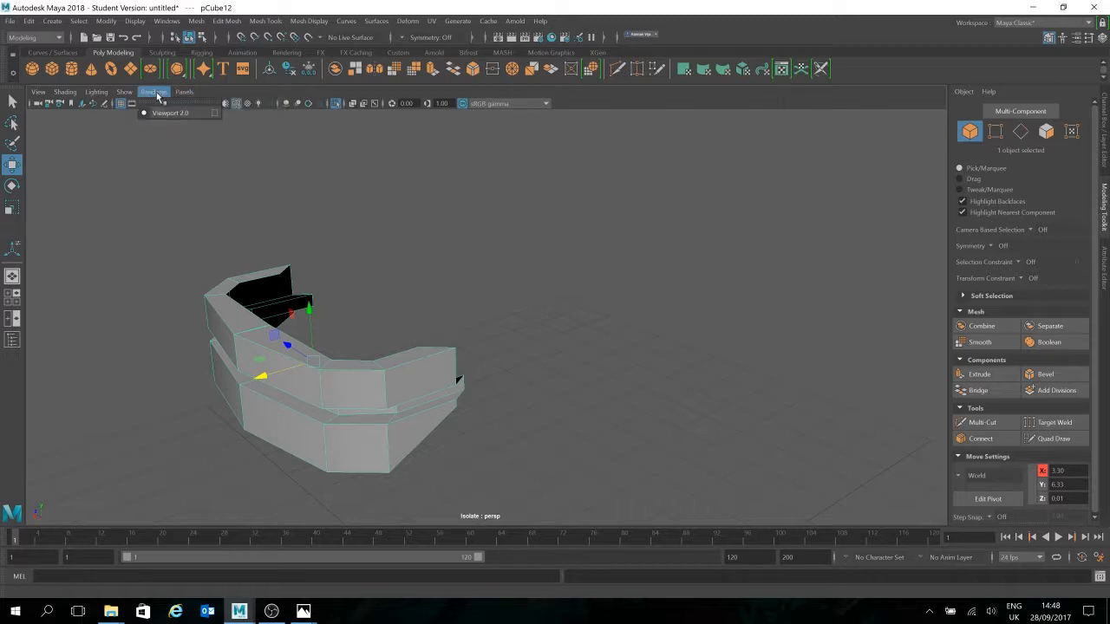
{"action": "left_click", "coordinate": [123, 92]}
{"action": "mouse_move", "coordinate": [165, 115]}
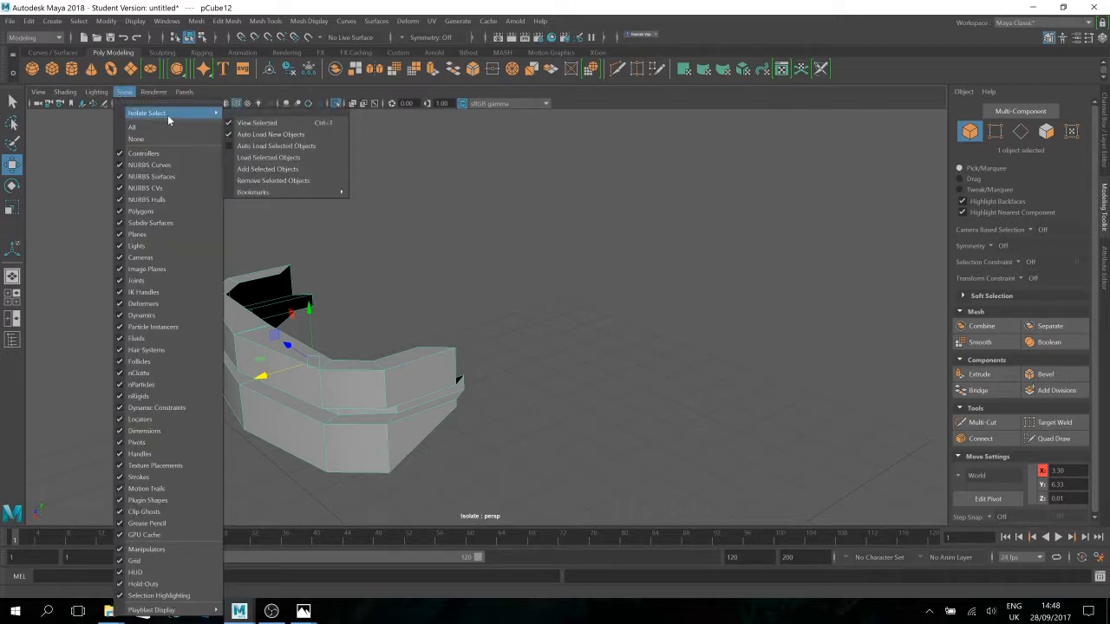
{"action": "left_click", "coordinate": [266, 124]}
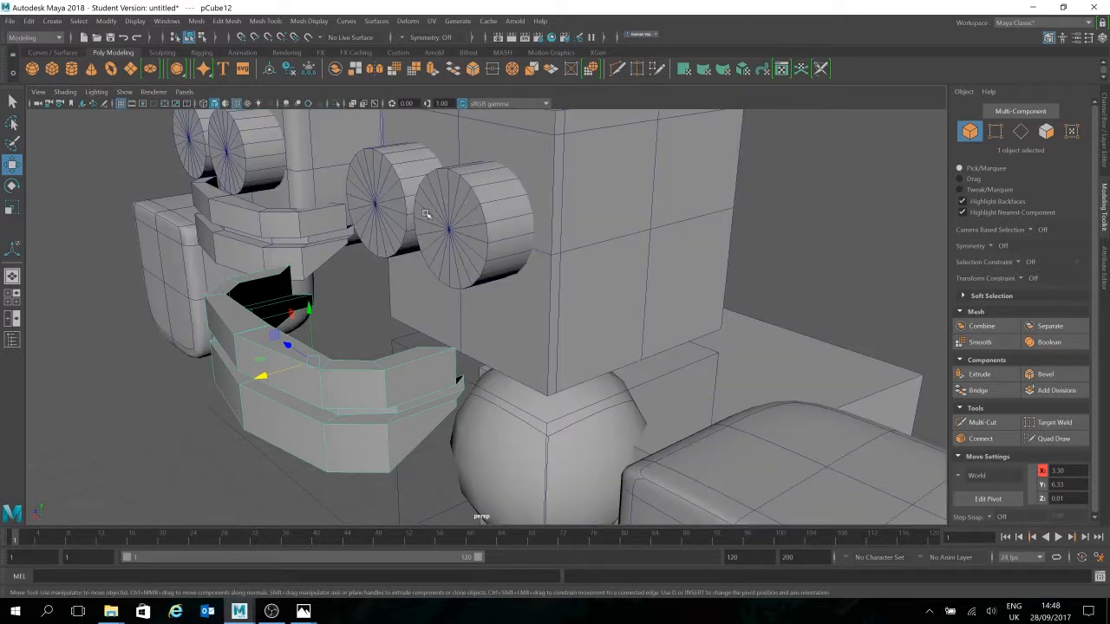